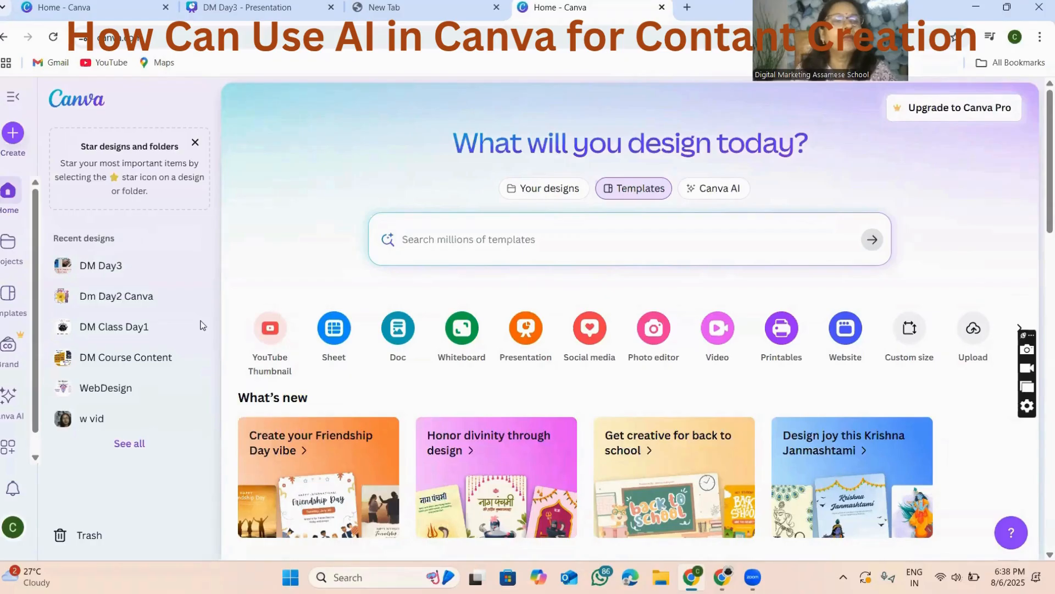
Step: Browse the available formats for a new design and create a Facebook Post (Landscape)
left_click(13, 132)
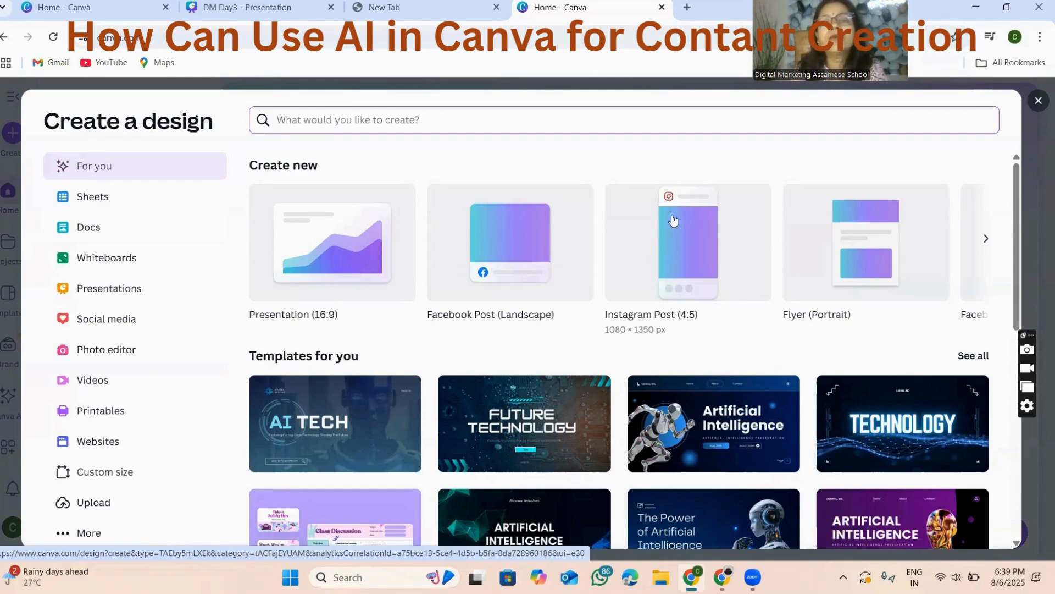
left_click(986, 238)
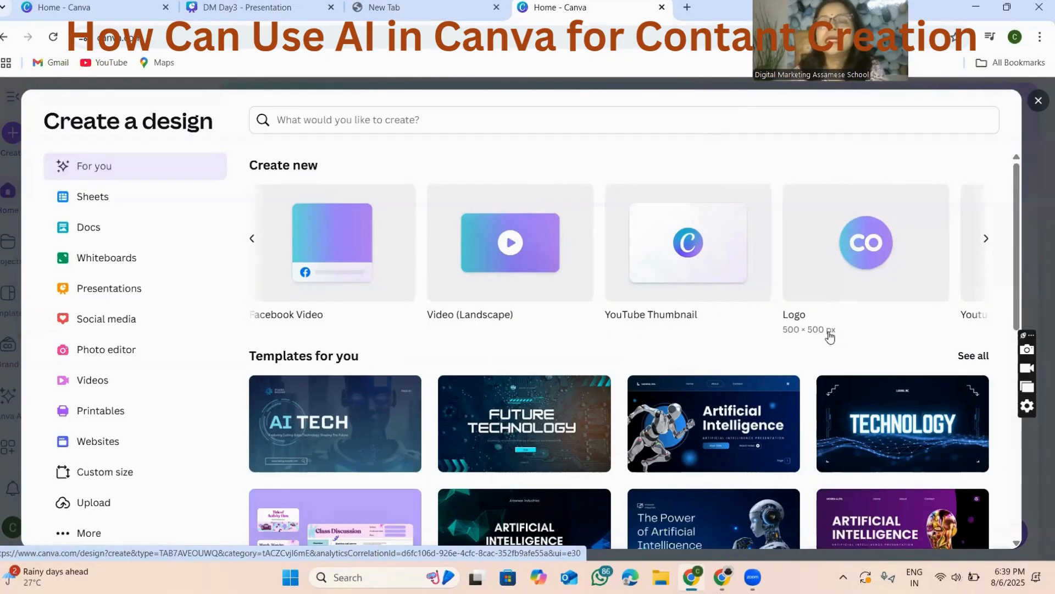
left_click(986, 238)
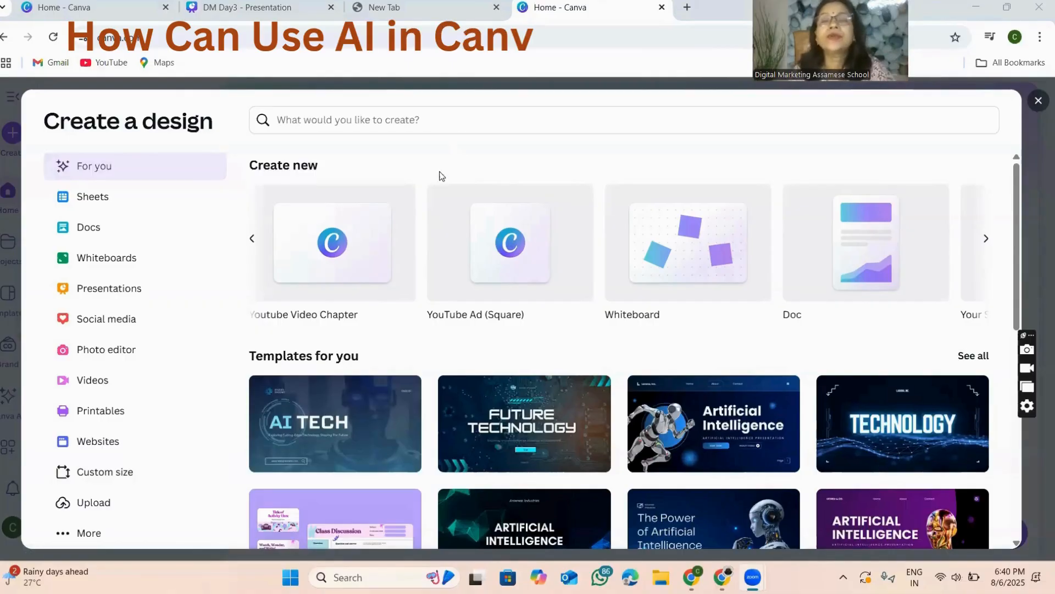
left_click(251, 238)
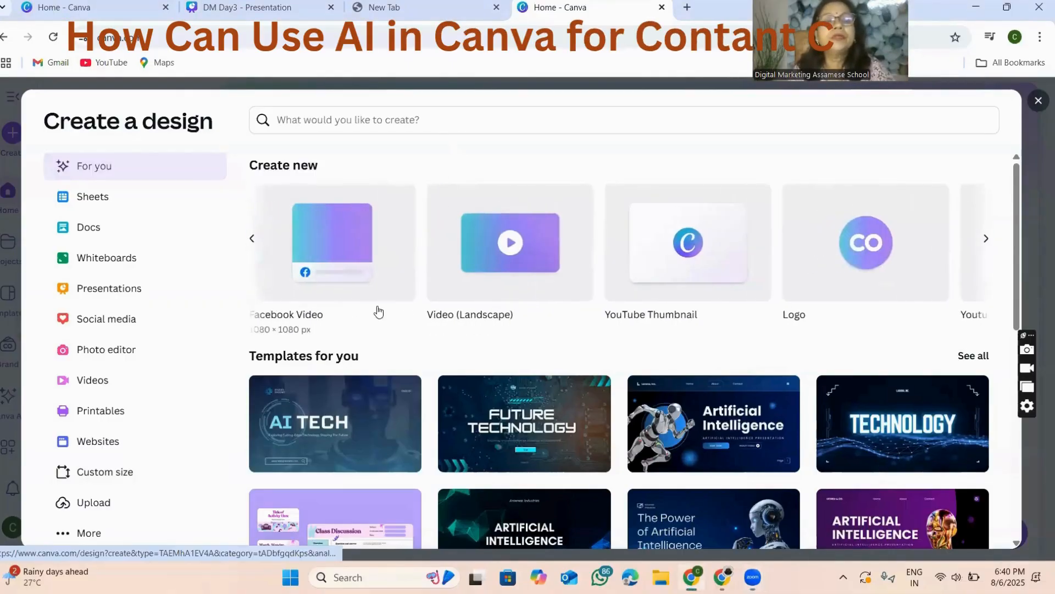
left_click(258, 249)
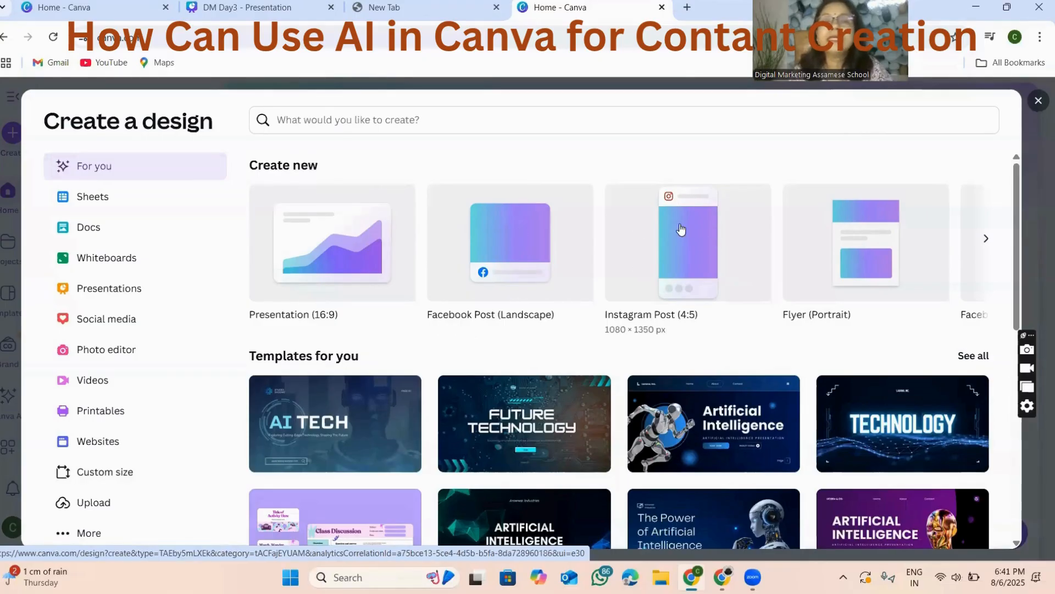
left_click(512, 237)
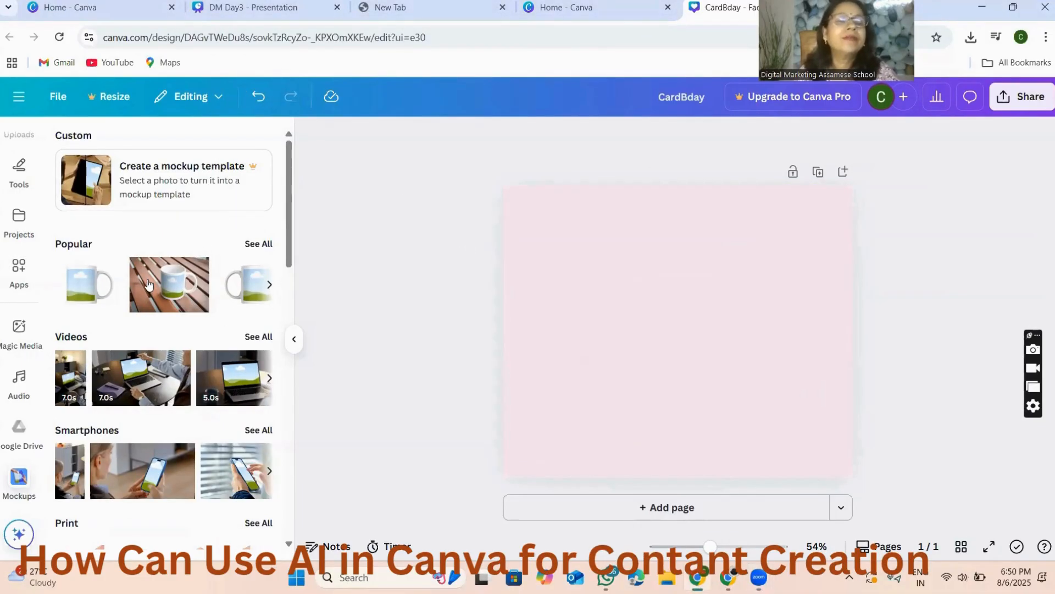
Step: Add the popular mockup of a mug on a wooden table and enlarge it to cover the whole page
left_click(165, 286)
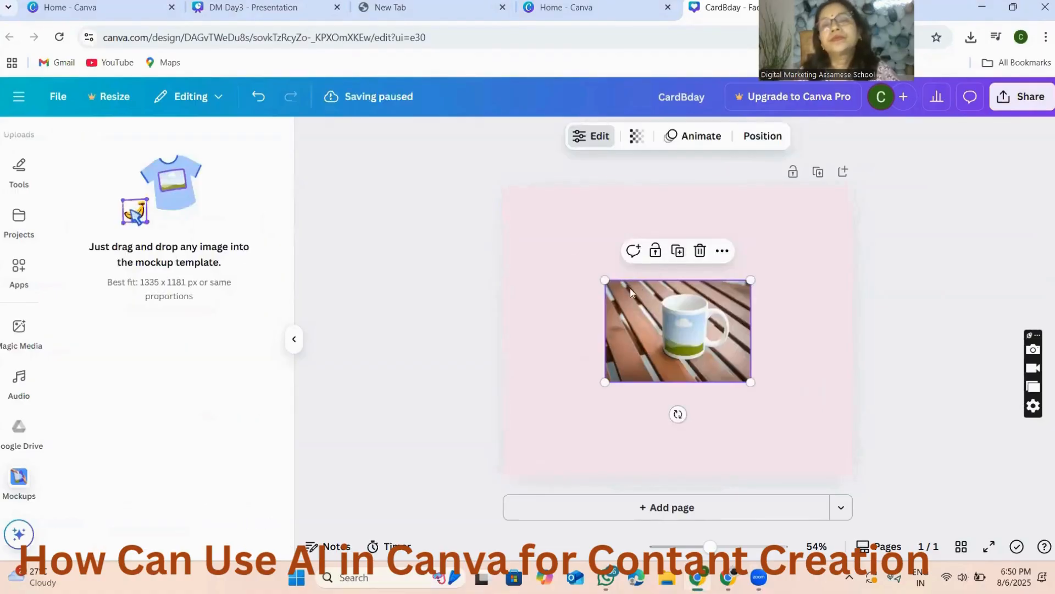
left_click_drag(603, 279, 511, 213)
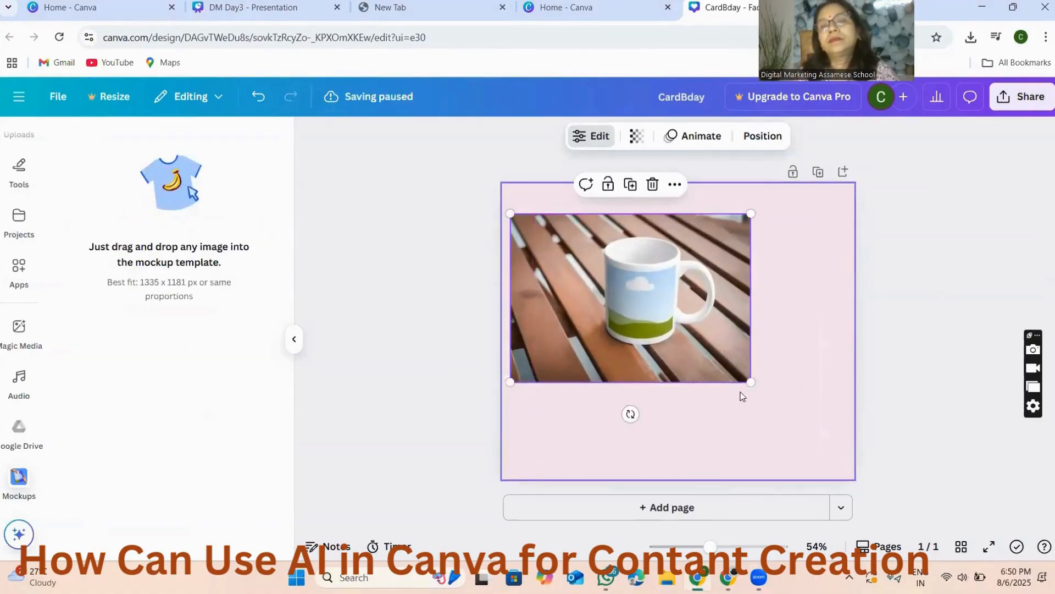
left_click_drag(749, 381, 883, 473)
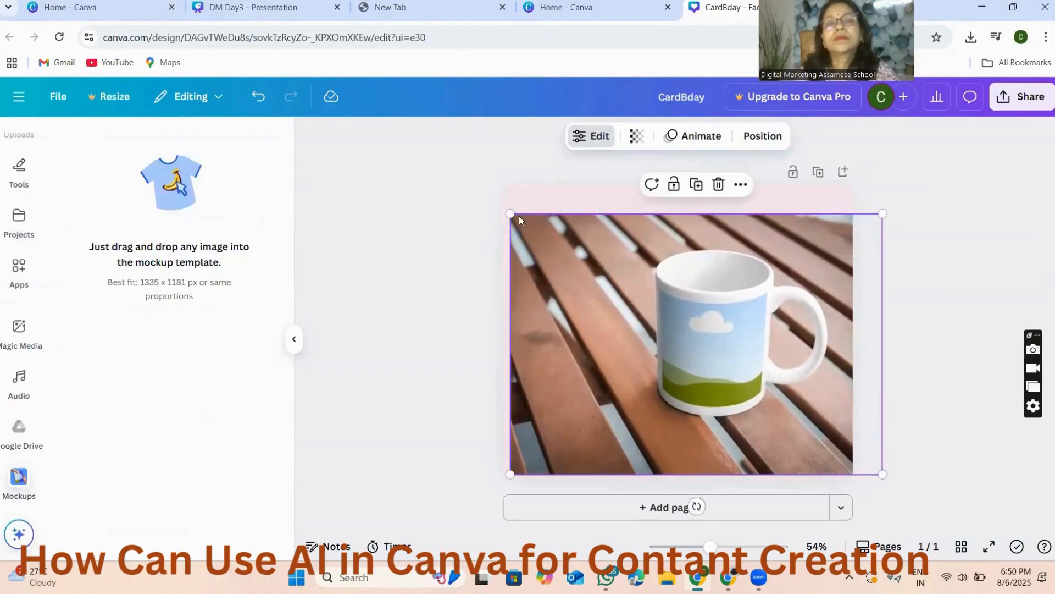
left_click_drag(511, 214, 444, 167)
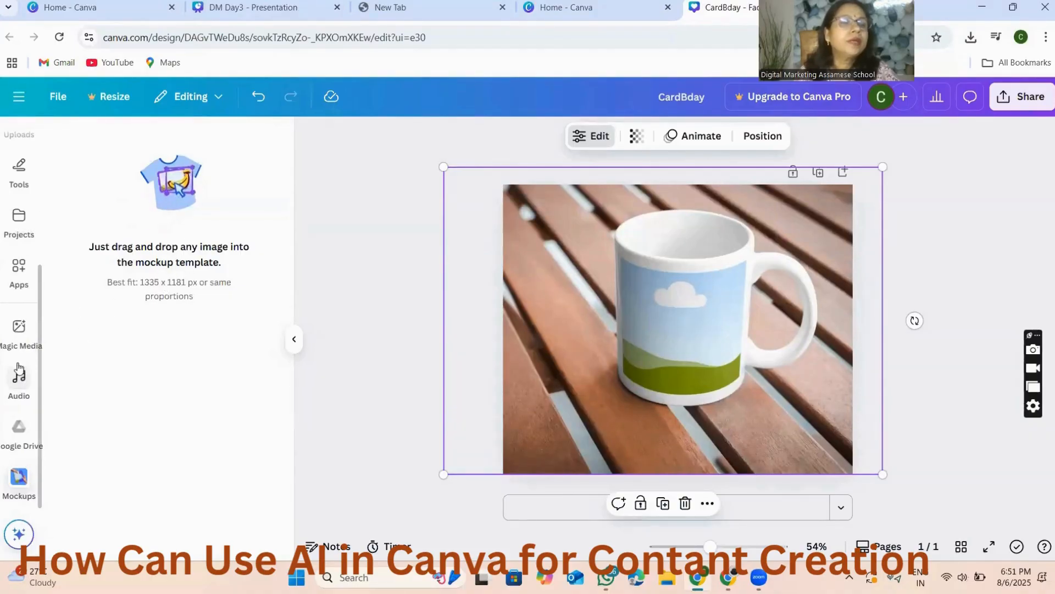
Step: Find the close-up portrait with glasses among the uploaded images and add it to the page
scroll(20, 330, "up", 4)
left_click(19, 344)
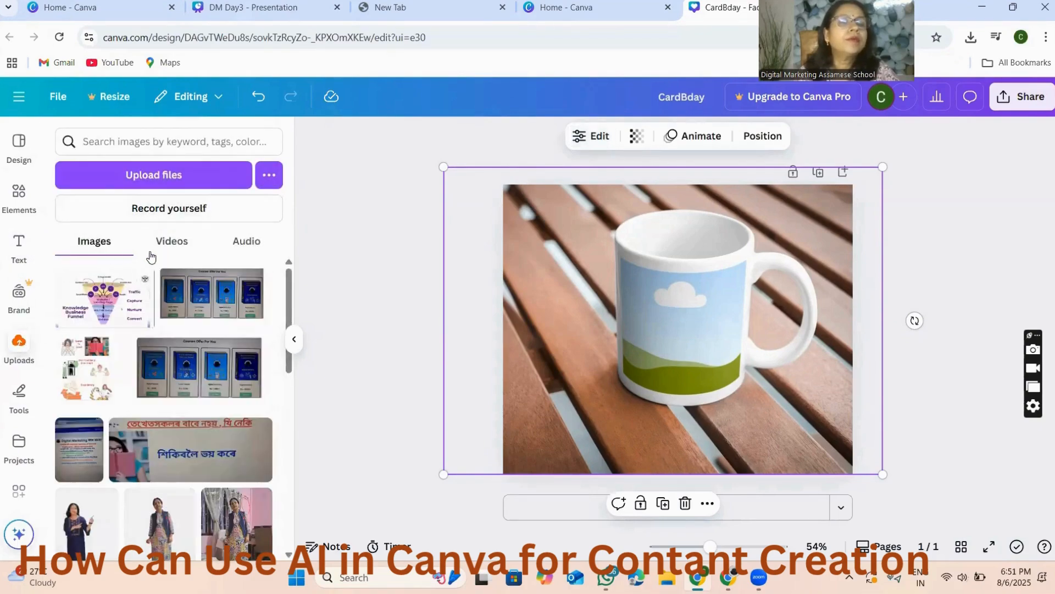
scroll(91, 289, "down", 10)
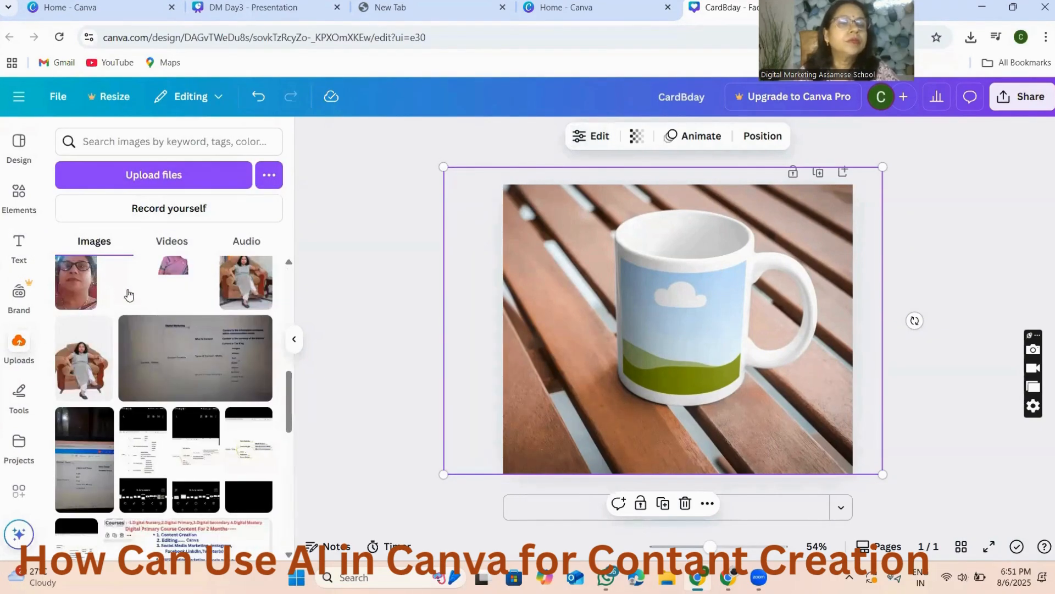
left_click(64, 282)
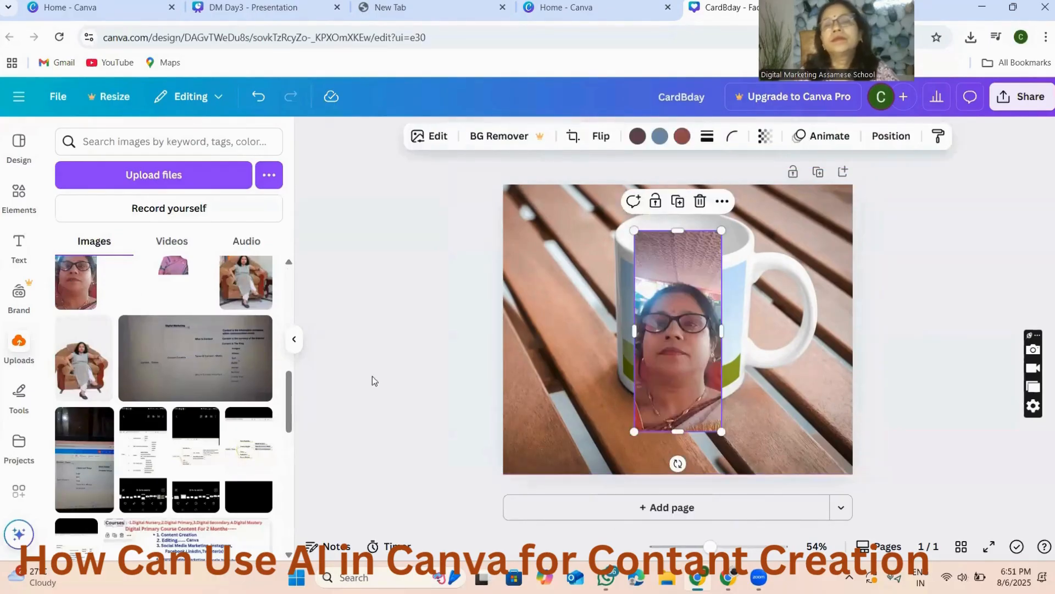
Step: Crop the portrait's upper and lower edges, enlarge it and drop it onto the mug mockup's print area
left_click_drag(678, 227, 687, 280)
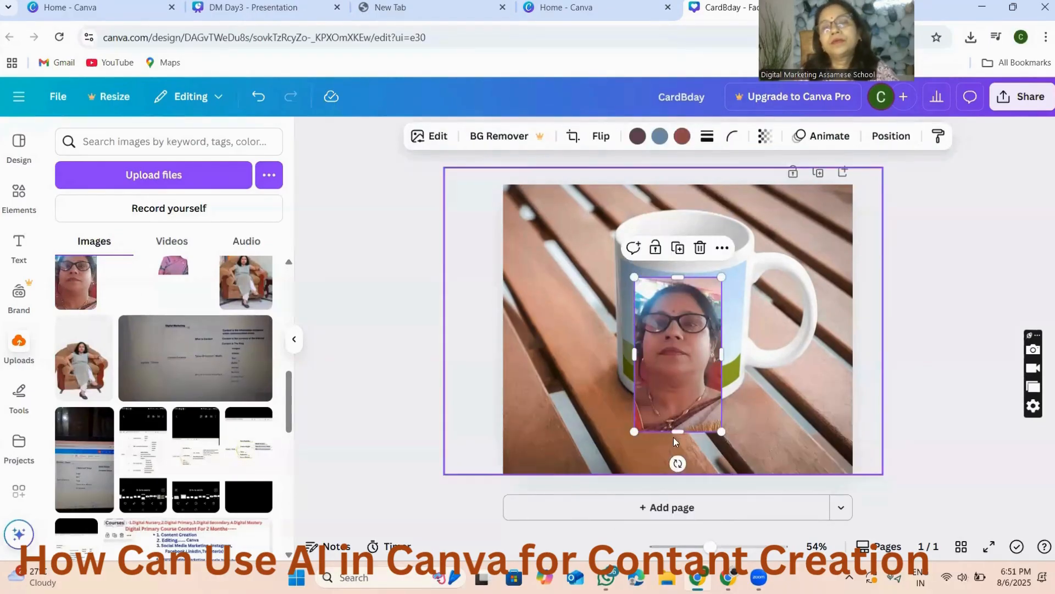
left_click_drag(677, 432, 681, 380)
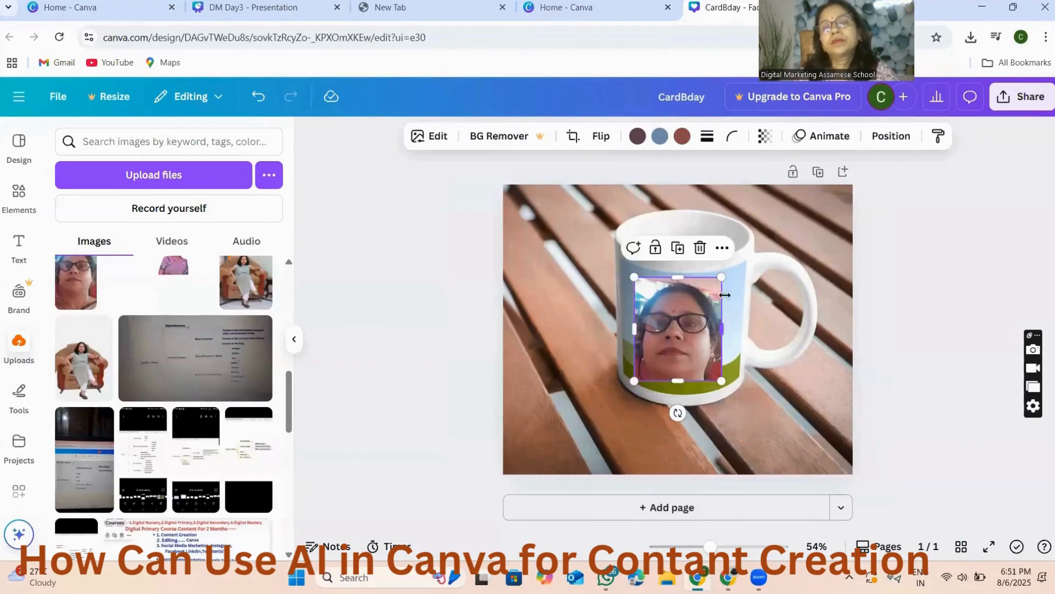
left_click_drag(723, 275, 755, 255)
left_click_drag(684, 330, 951, 254)
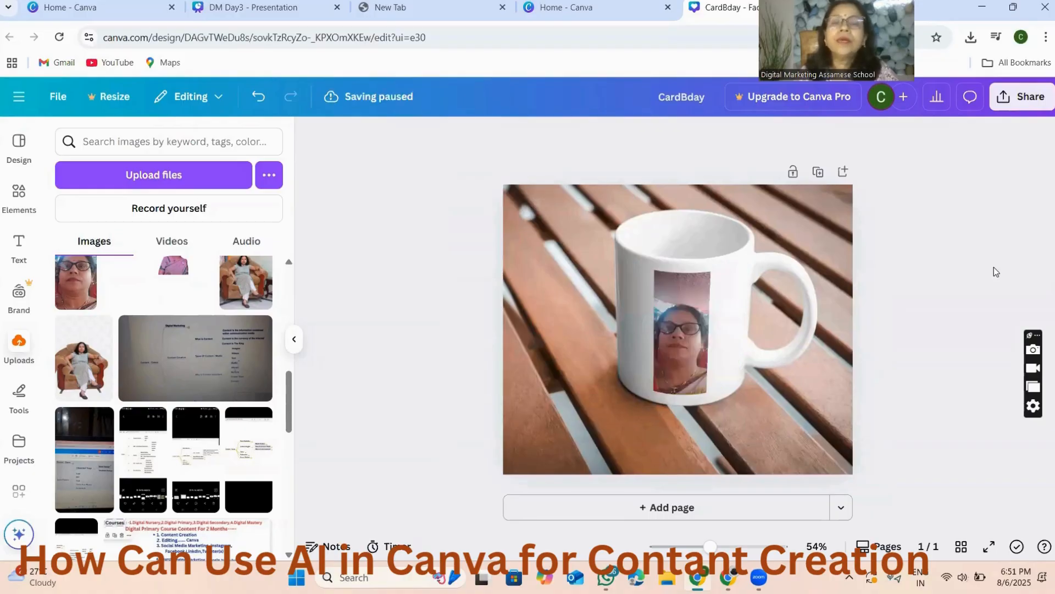
key("ctrl+z")
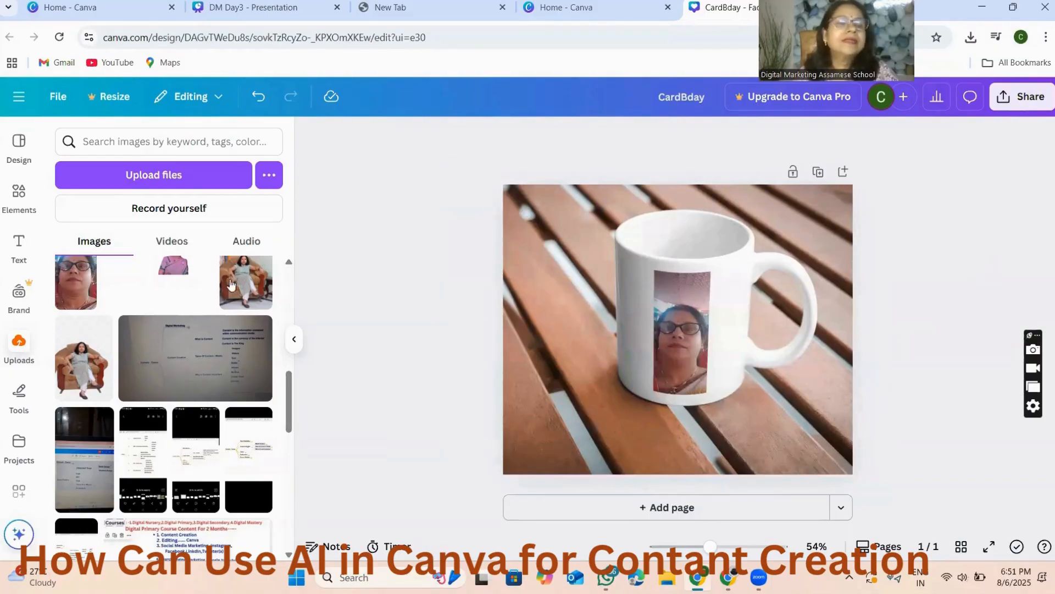
Step: Shrink the mug mockup and move it toward the middle of the page
scroll(156, 291, "up", 5)
scroll(47, 372, "down", 5)
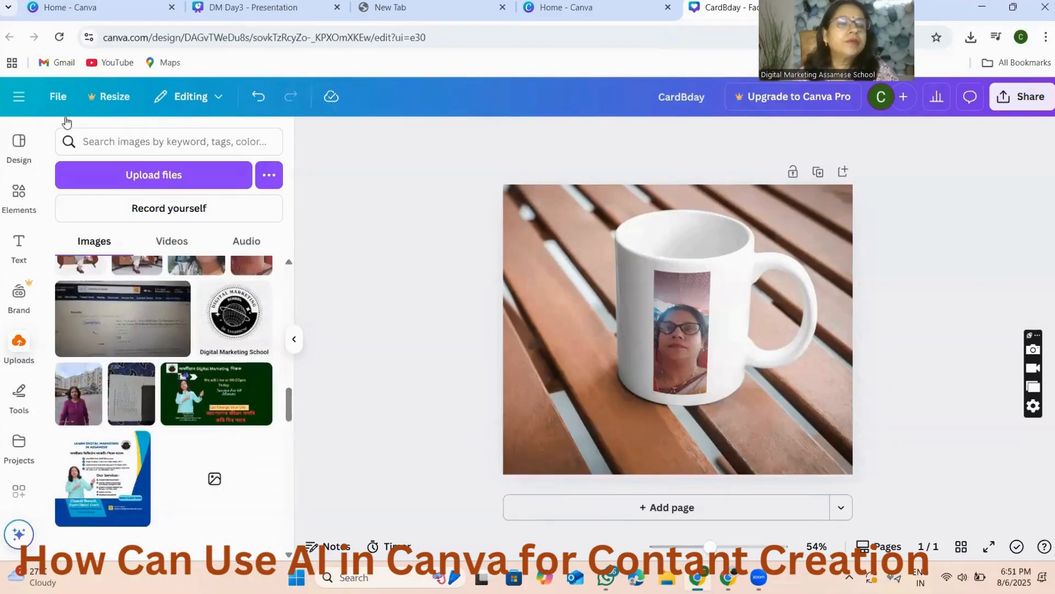
scroll(38, 451, "down", 4)
left_click(18, 478)
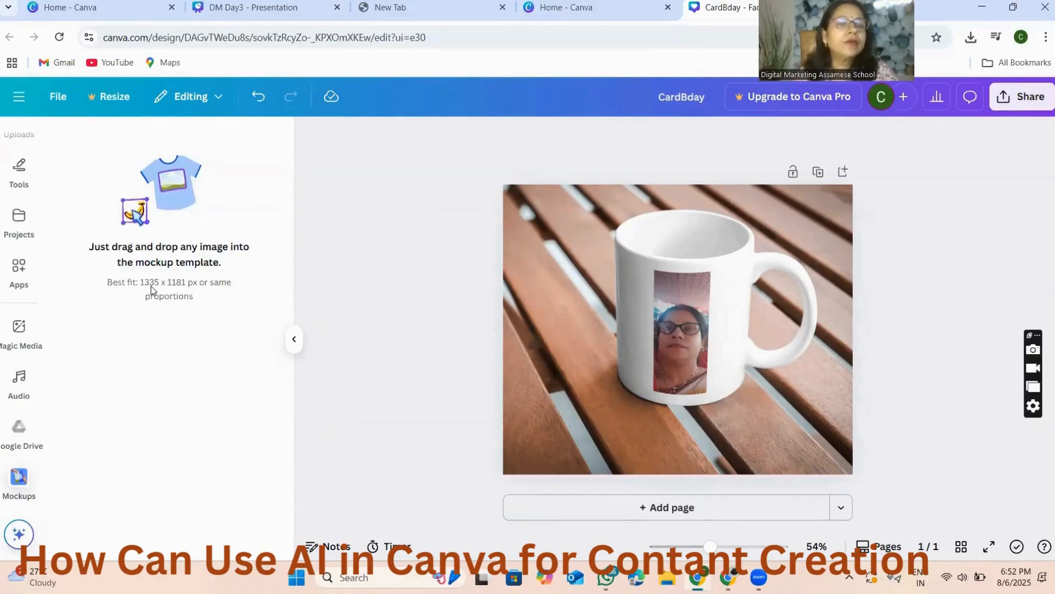
left_click(728, 288)
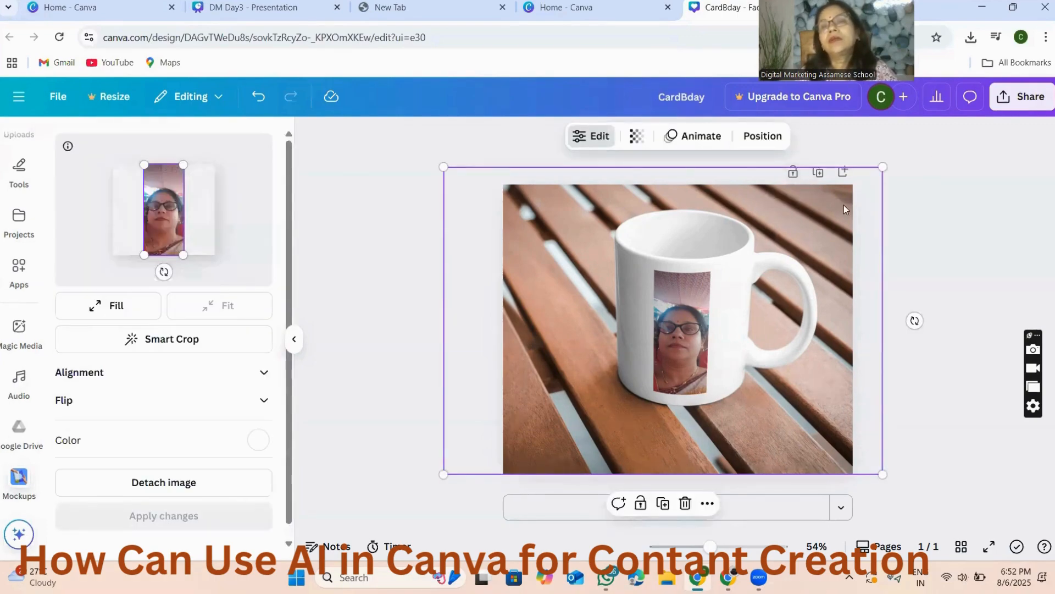
left_click_drag(882, 165, 681, 311)
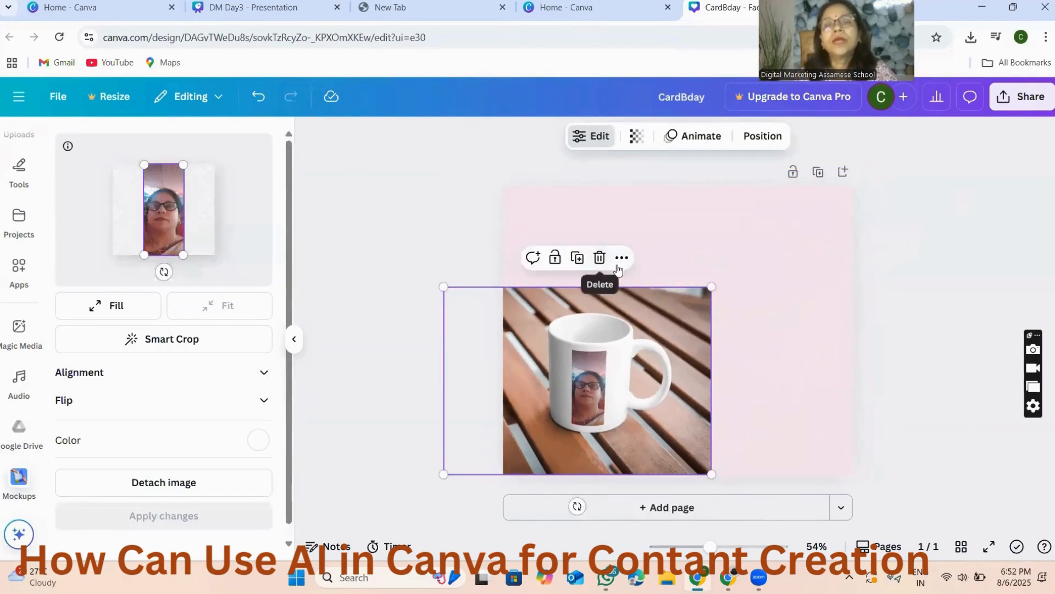
left_click_drag(646, 345, 716, 283)
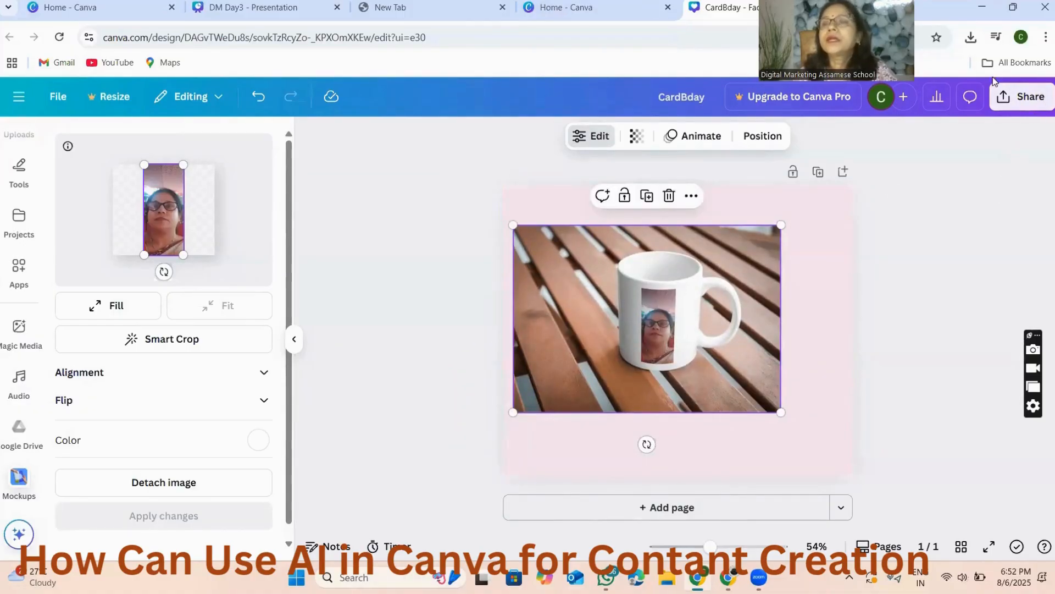
Step: View the design's sharing options and reduce the portrait's size inside the mug mockup's print area
left_click(1018, 97)
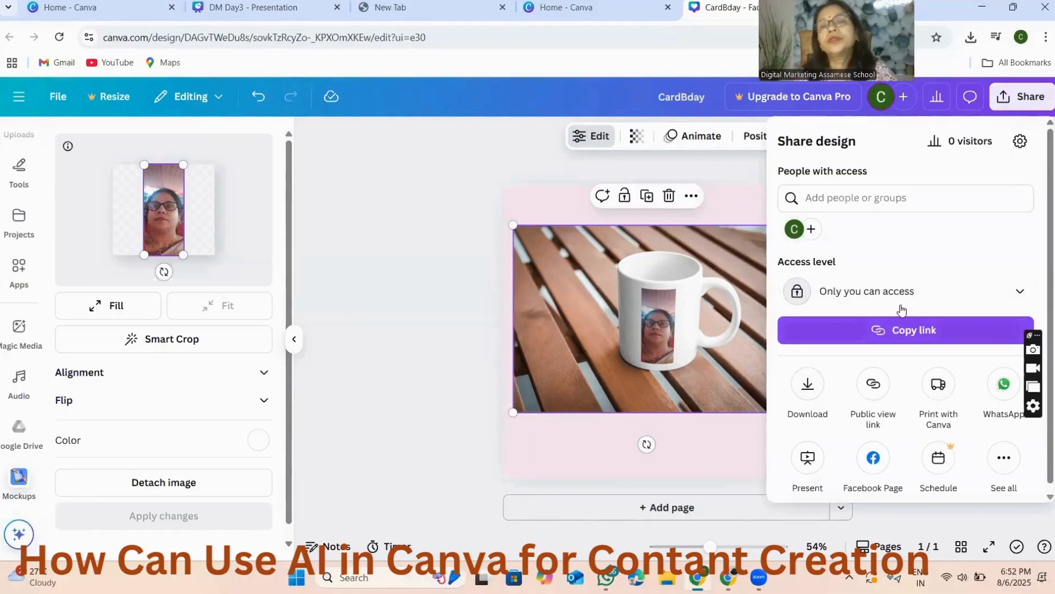
left_click(749, 186)
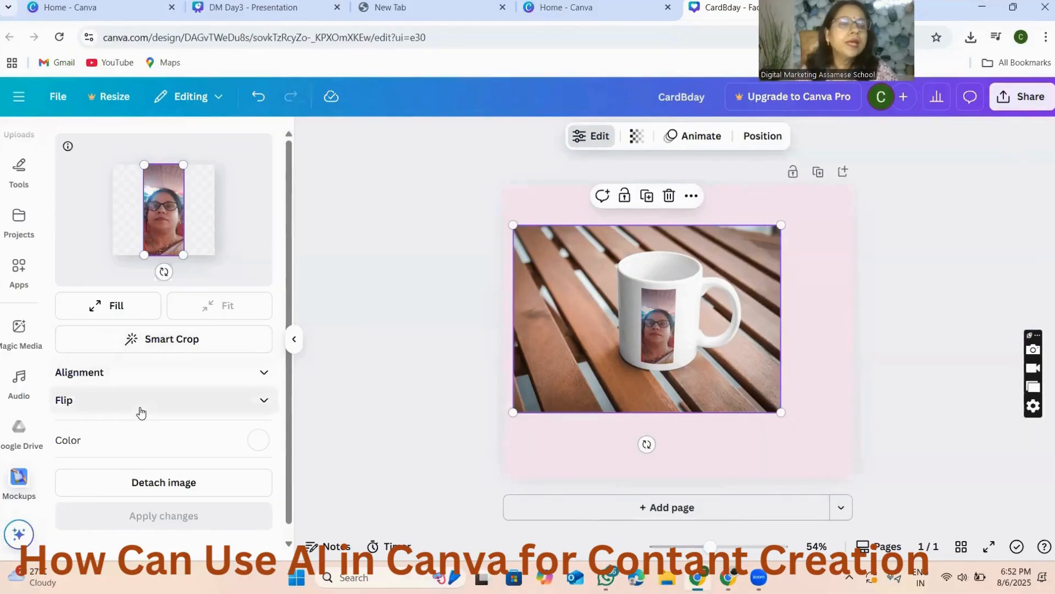
scroll(151, 410, "down", 1)
left_click_drag(190, 152, 167, 201)
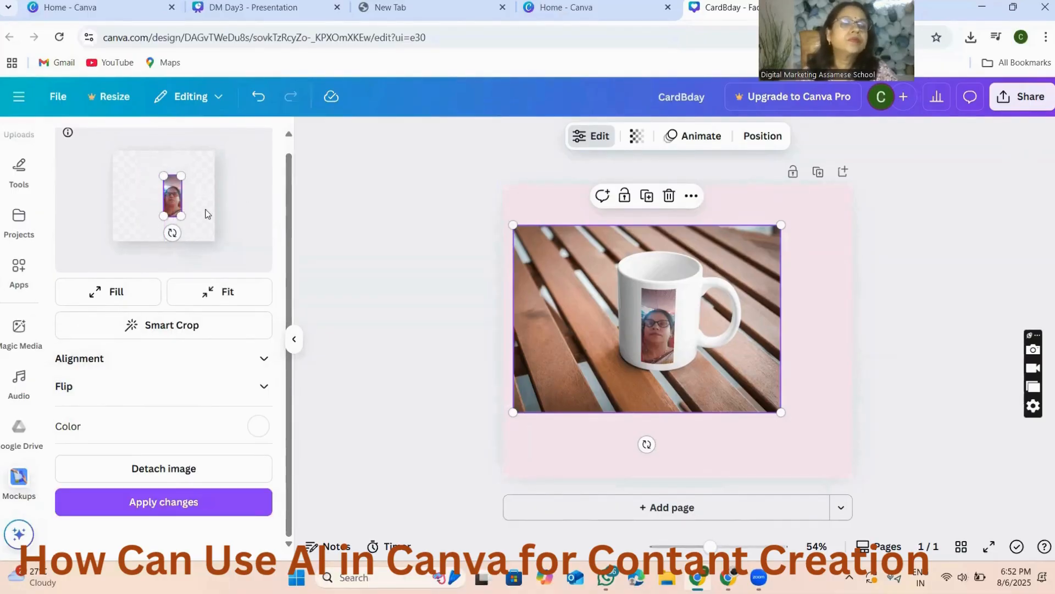
Step: Replace the mug mockup with the video mockup of a person typing on a laptop and enlarge it across the page width
left_click(667, 196)
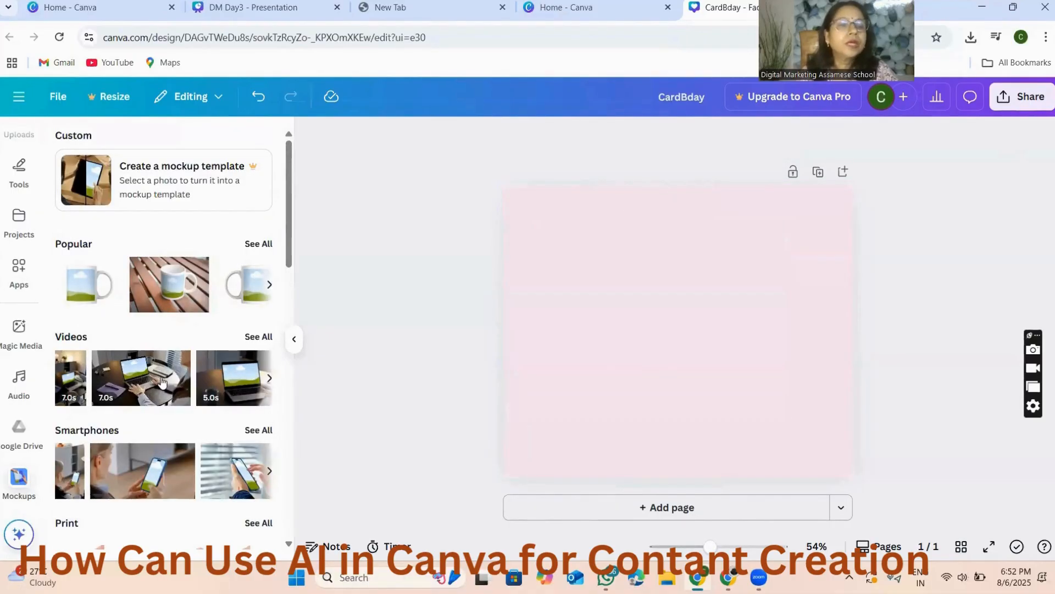
left_click(130, 380)
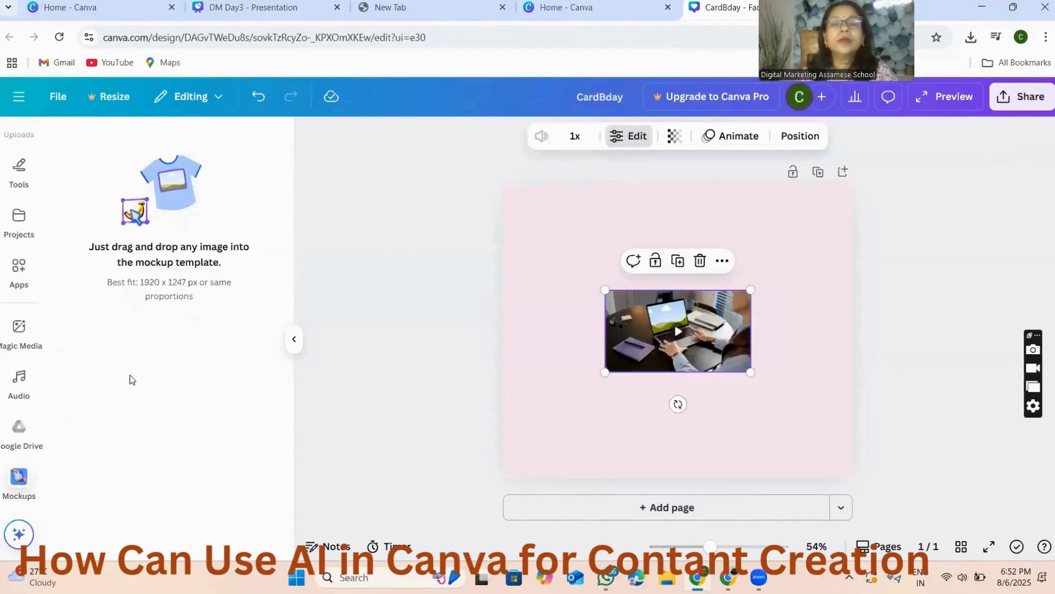
left_click_drag(593, 277, 462, 202)
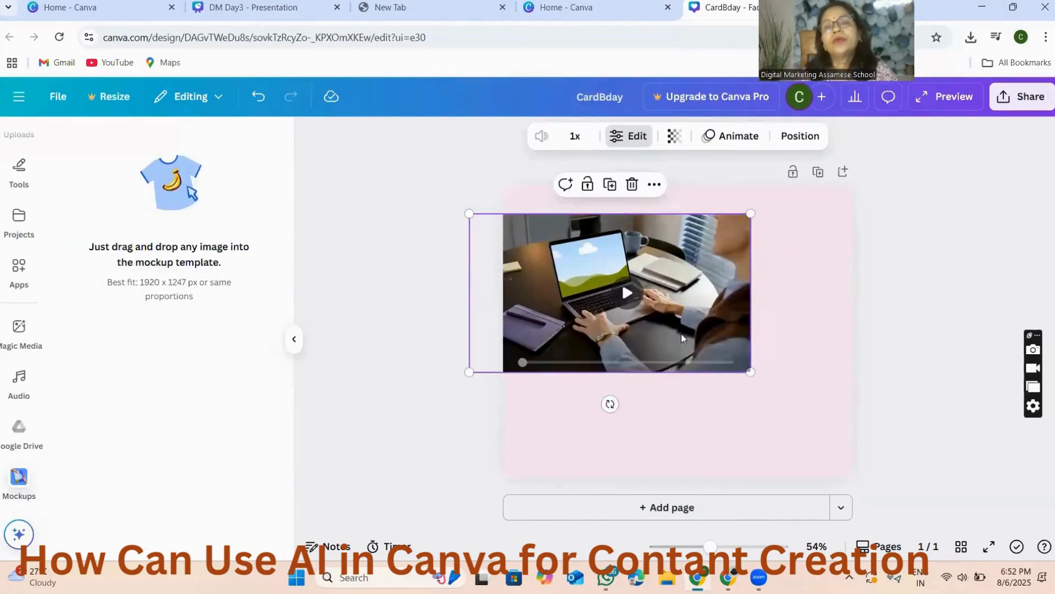
left_click_drag(750, 374, 866, 440)
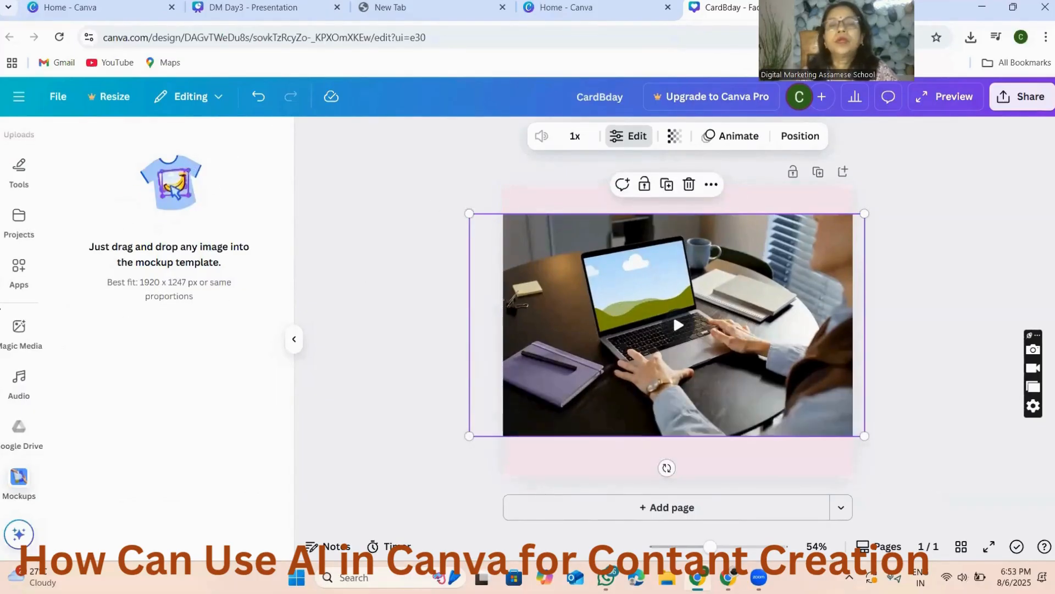
Step: Upload the photoHojai image from Downloads and add the portrait with the removed background to the page
scroll(34, 376, "up", 3)
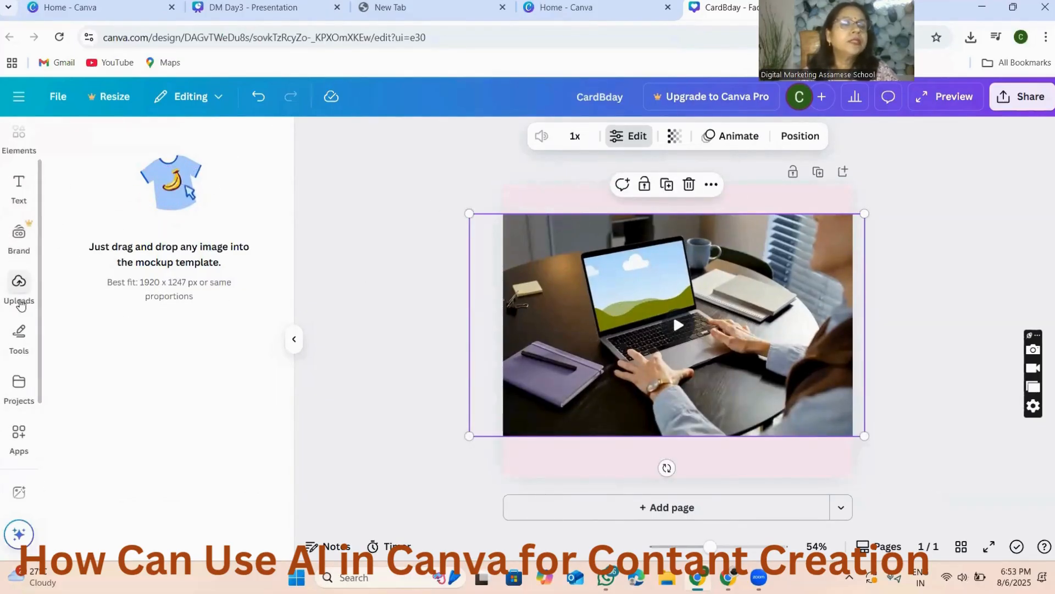
left_click(19, 282)
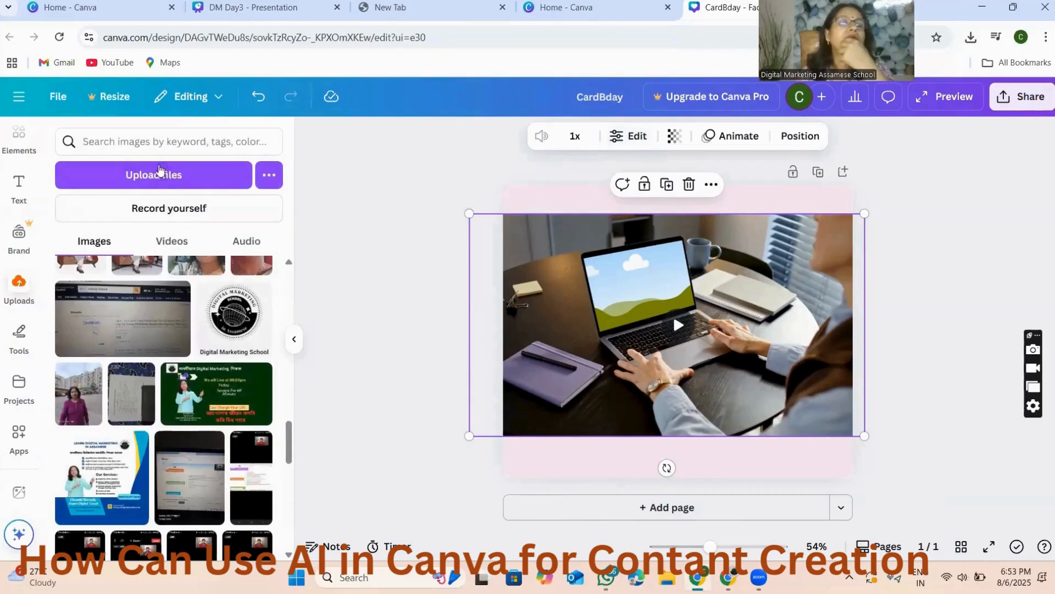
left_click(155, 176)
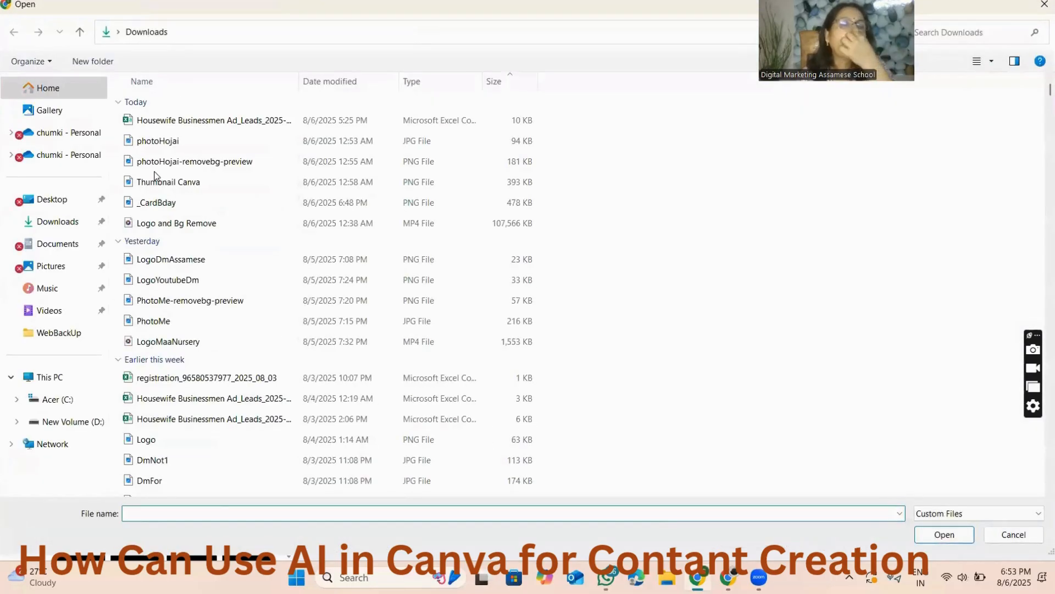
left_click(154, 144)
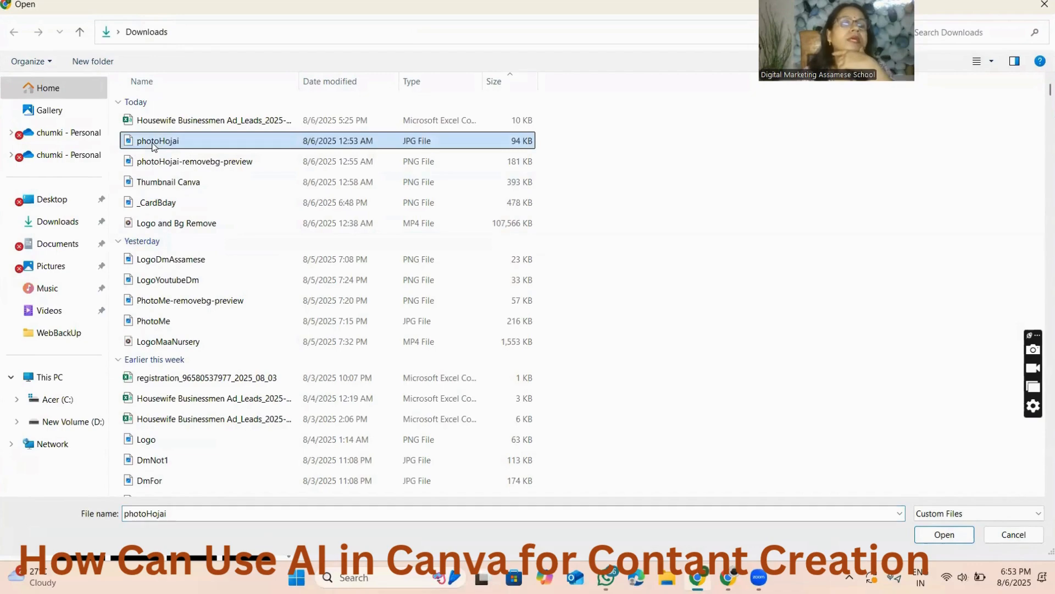
left_click(943, 538)
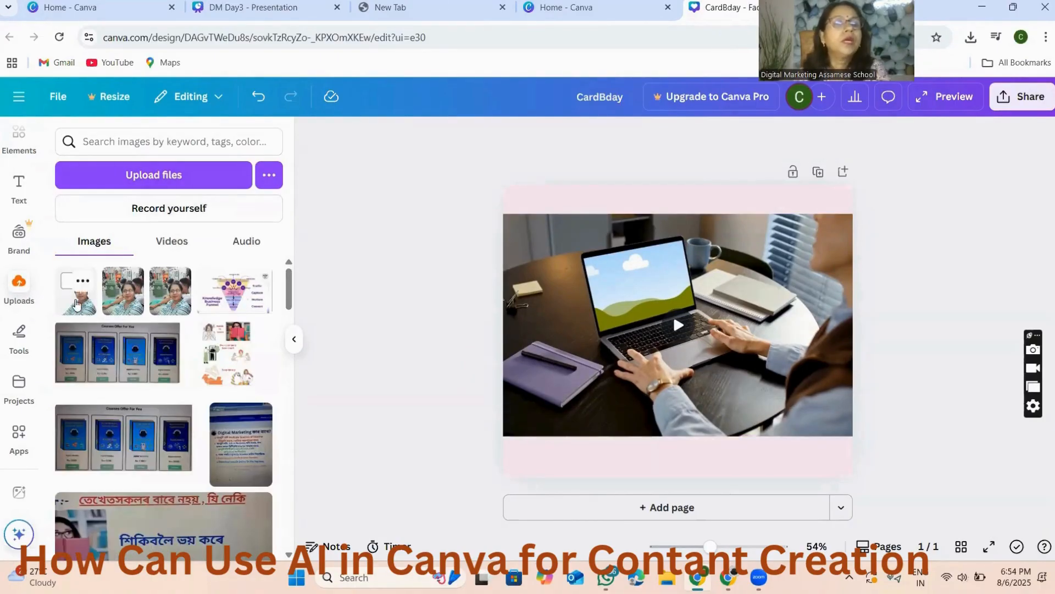
left_click(75, 306)
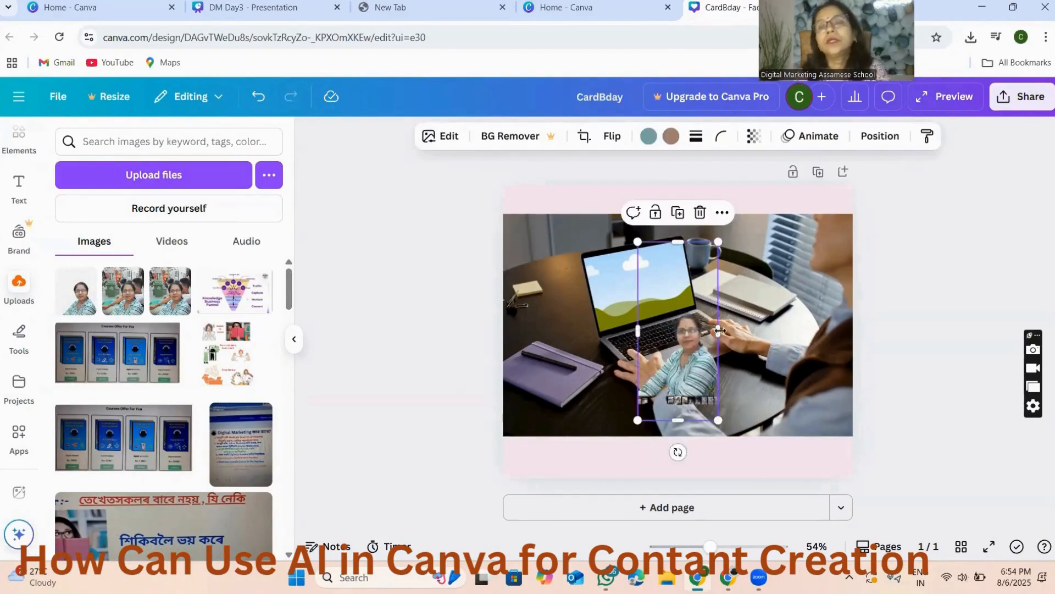
Step: Fit the portrait into the laptop screen of the video mockup and play the video
left_click_drag(677, 246, 682, 314)
left_click_drag(690, 377, 637, 312)
key("Delete")
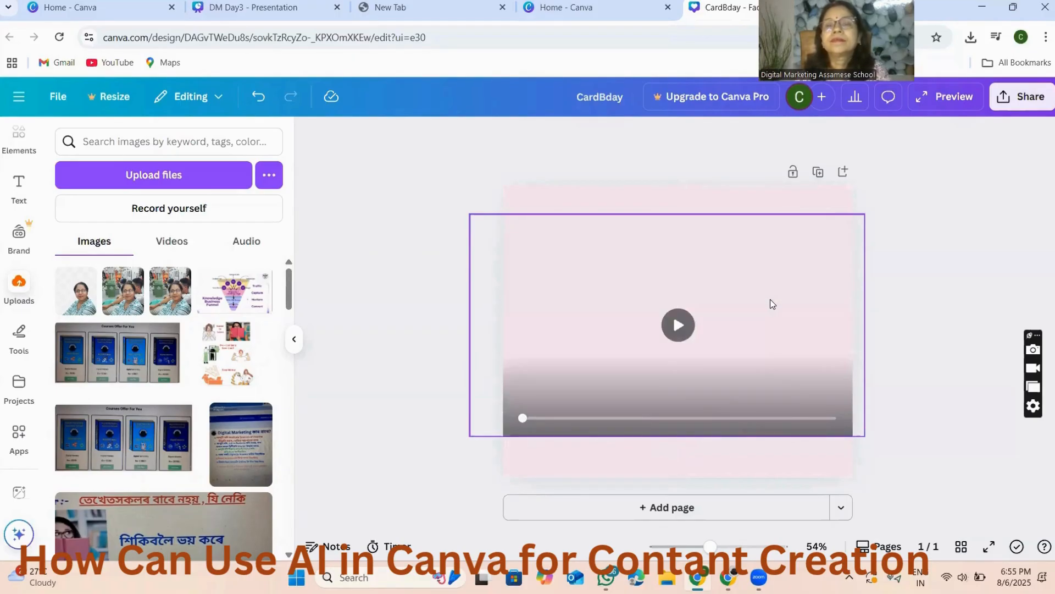
left_click(667, 322)
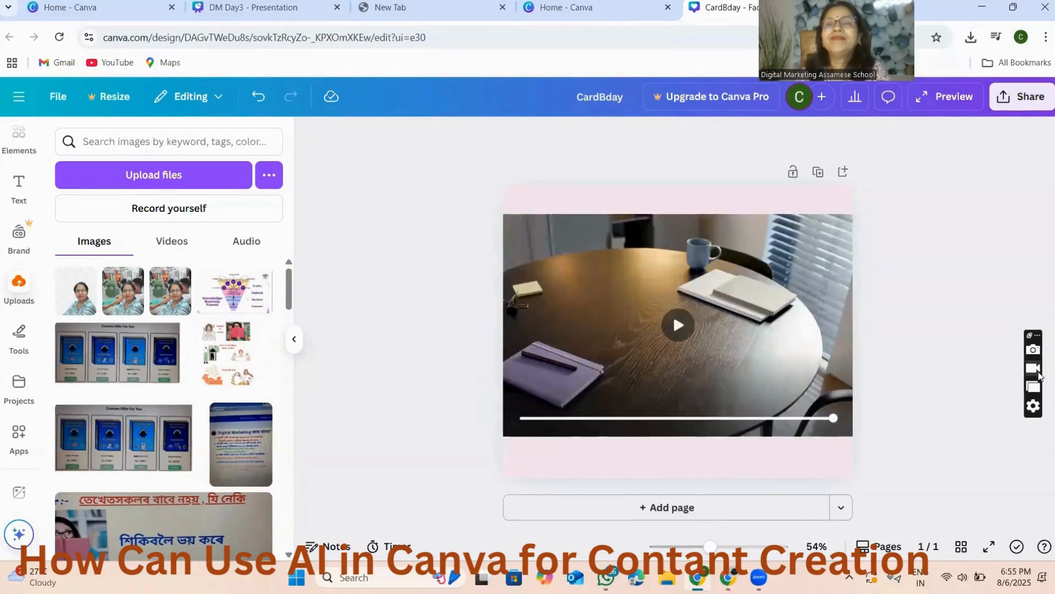
left_click(676, 330)
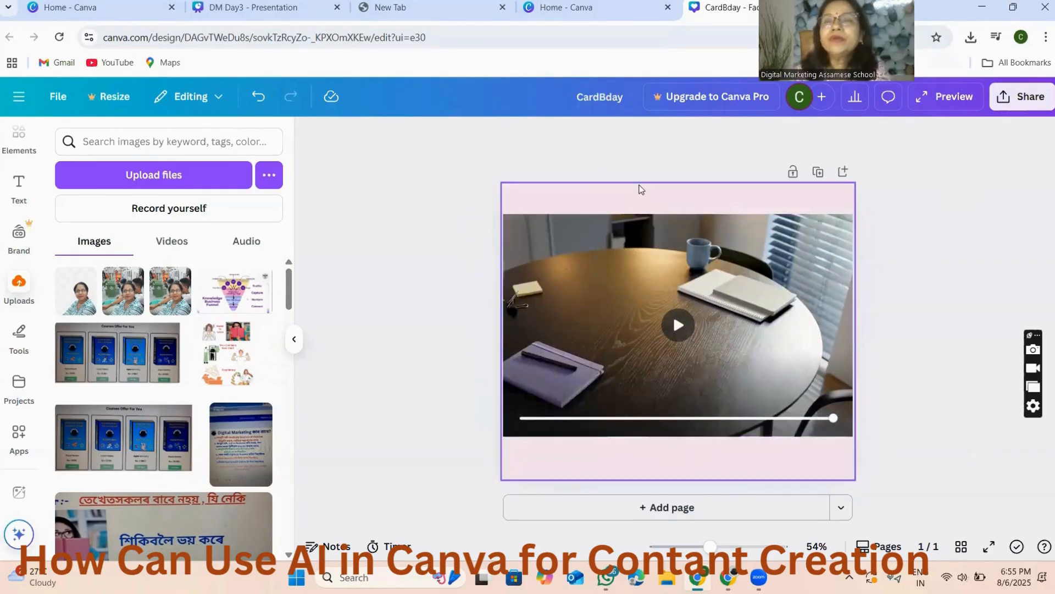
scroll(130, 358, "down", 10)
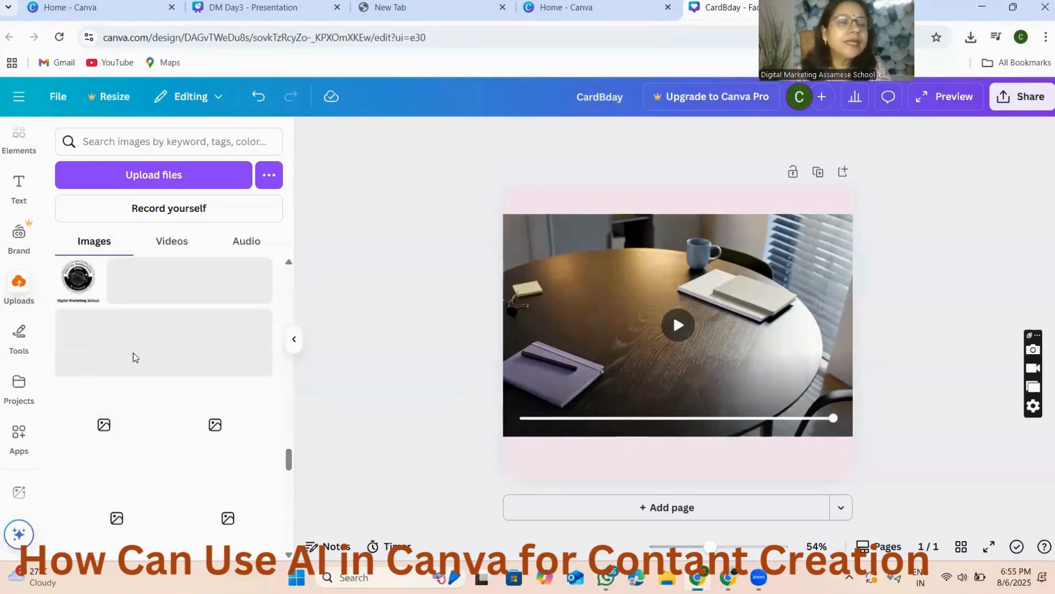
scroll(137, 297, "up", 5)
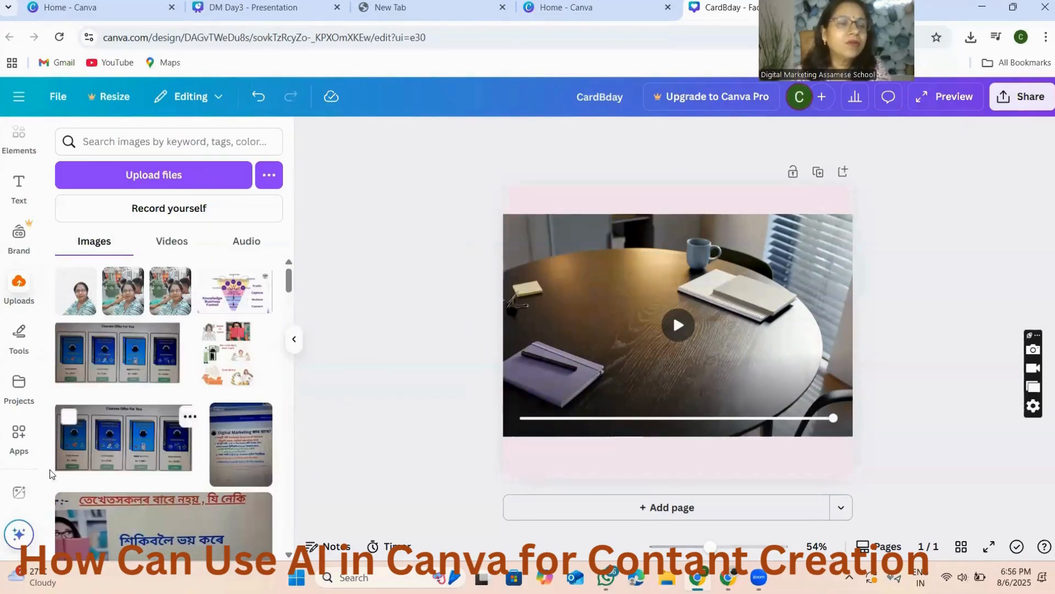
Step: Rename the design MyCompVideo, download it as an MP4 video and check the recent downloads
left_click(741, 270)
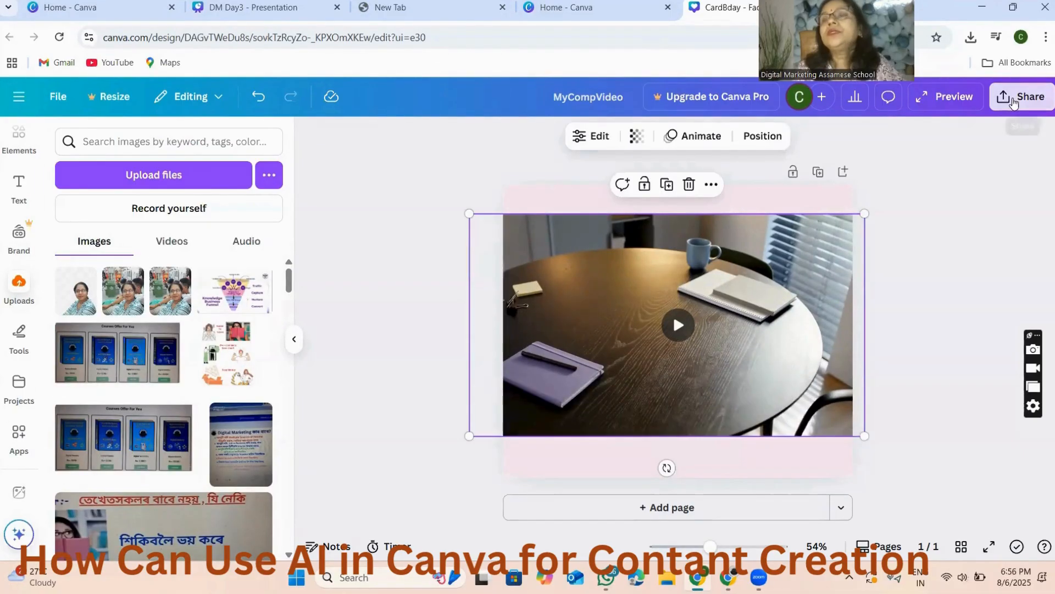
left_click(1014, 101)
left_click(808, 384)
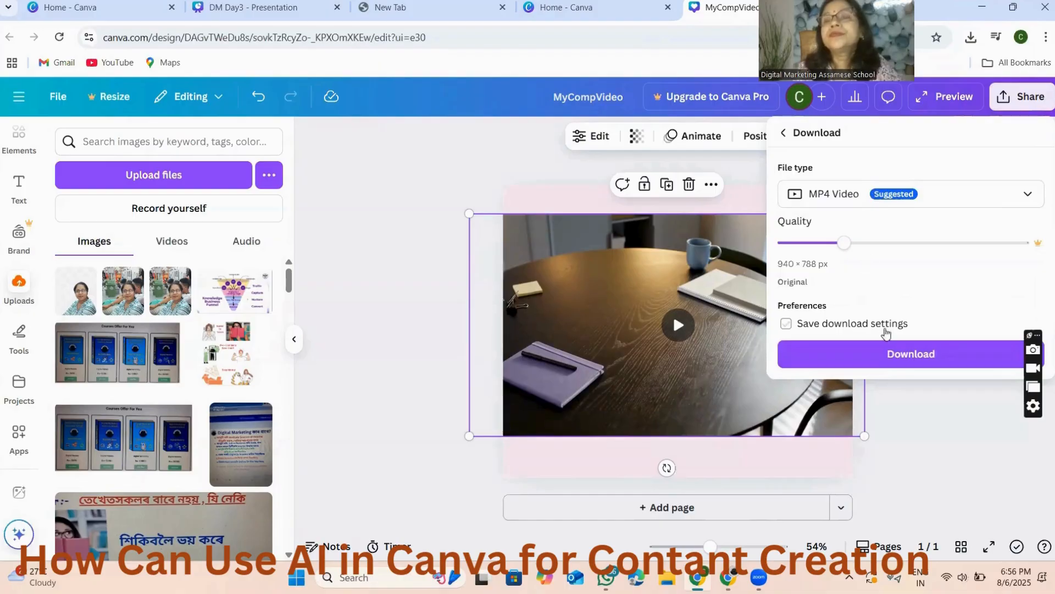
left_click(887, 352)
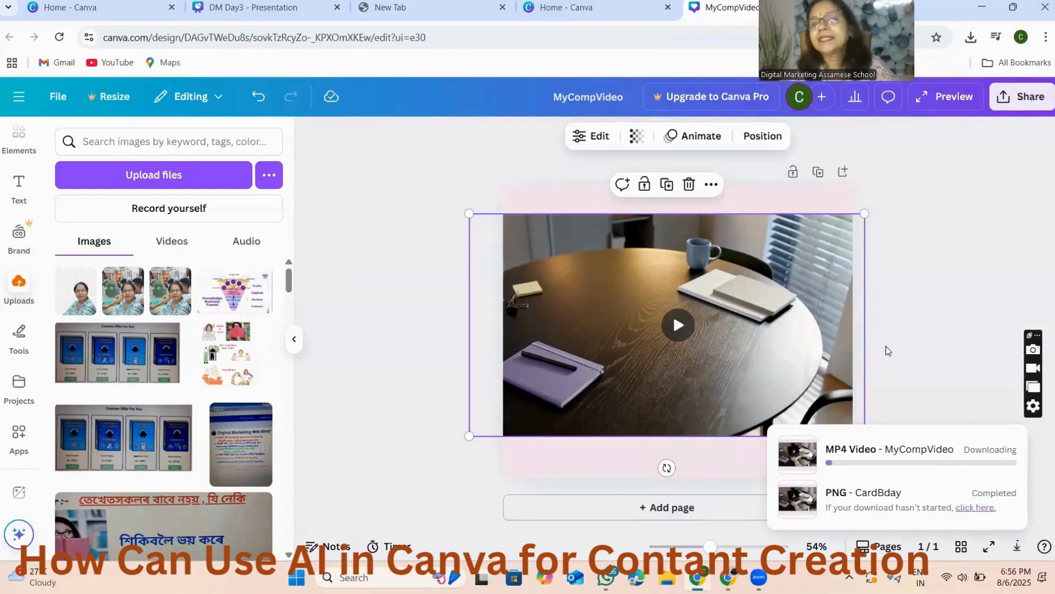
left_click(971, 36)
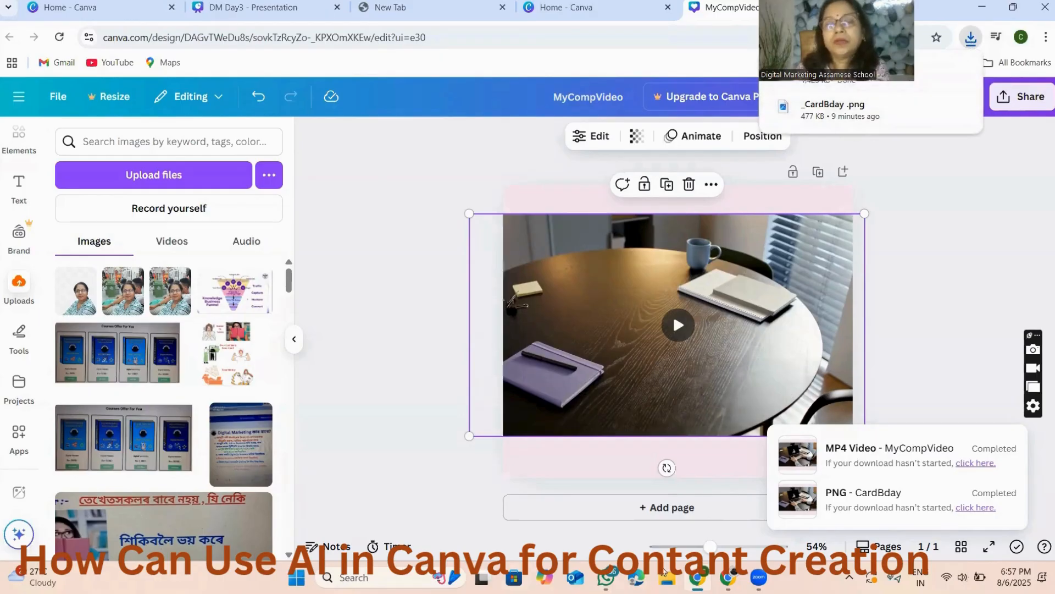
Step: Switch to WhatsApp, send the _MyCompVideo file from Downloads to the 60DaysChallangeDMgroup chat and play the sent video
mouse_move(729, 577)
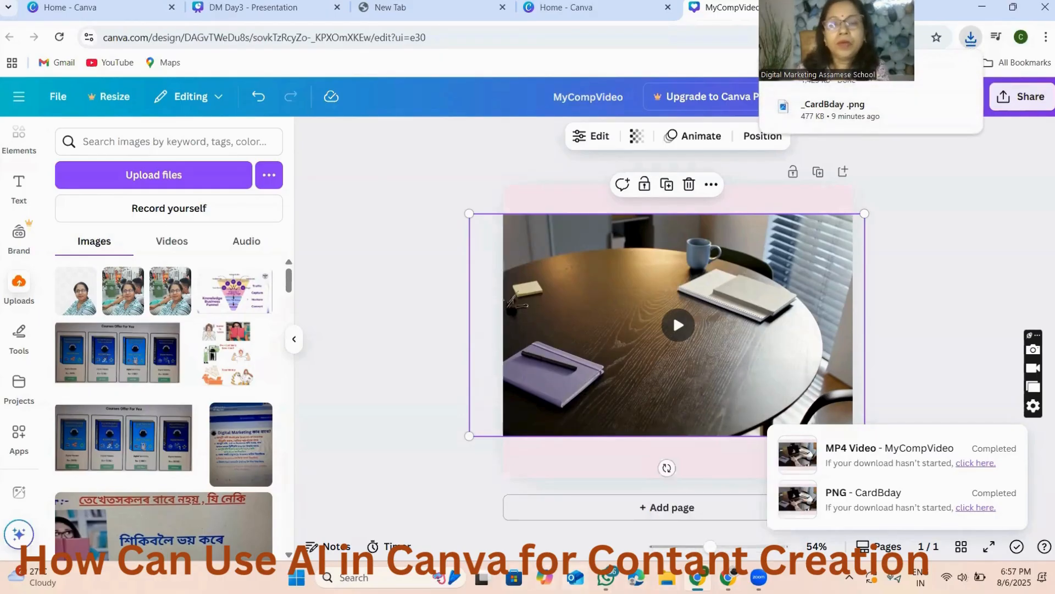
left_click(606, 577)
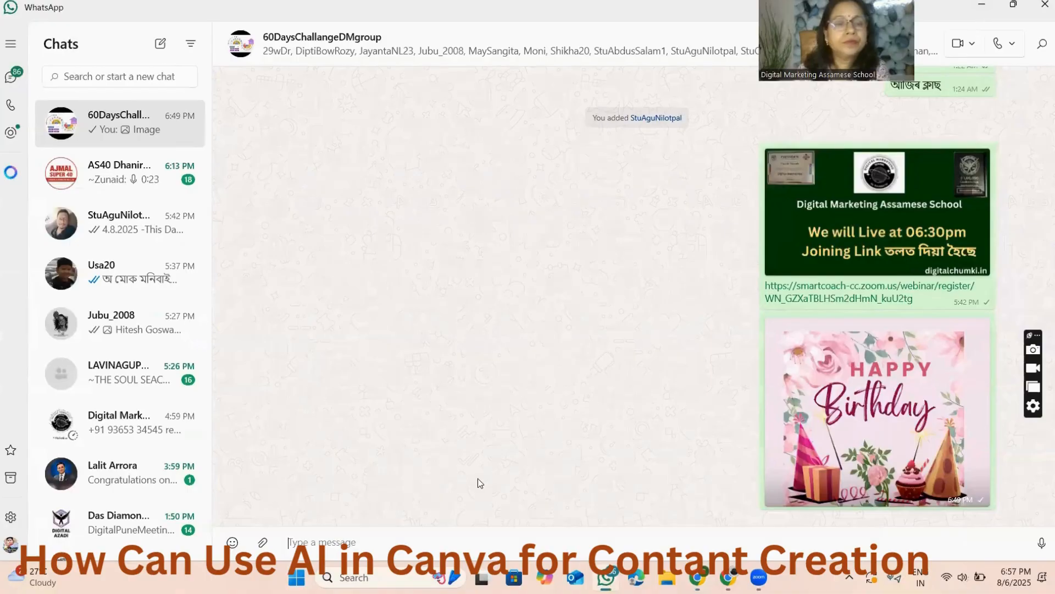
left_click(262, 542)
left_click(302, 383)
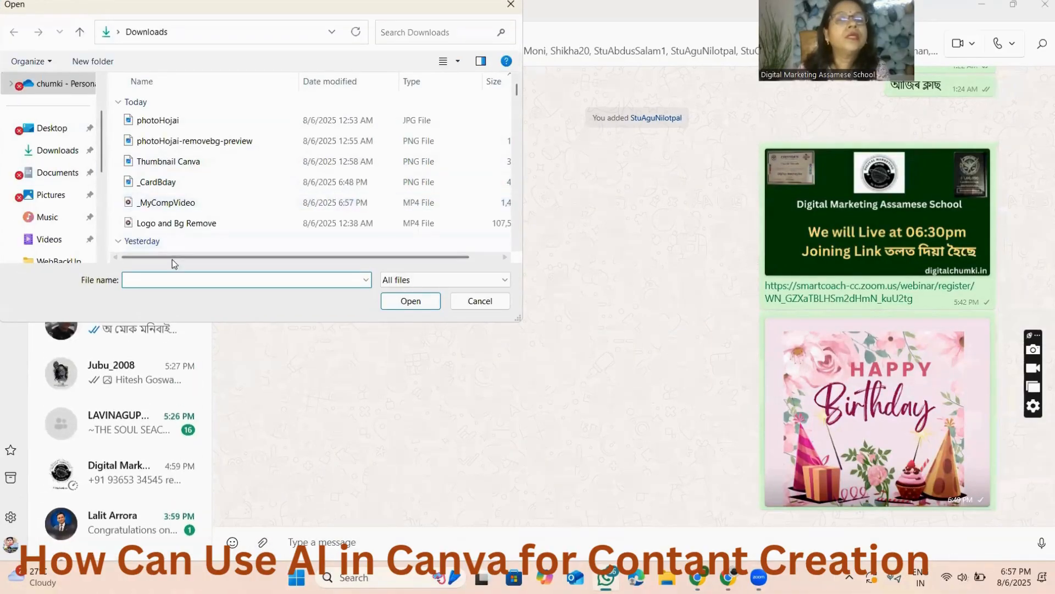
left_click(175, 207)
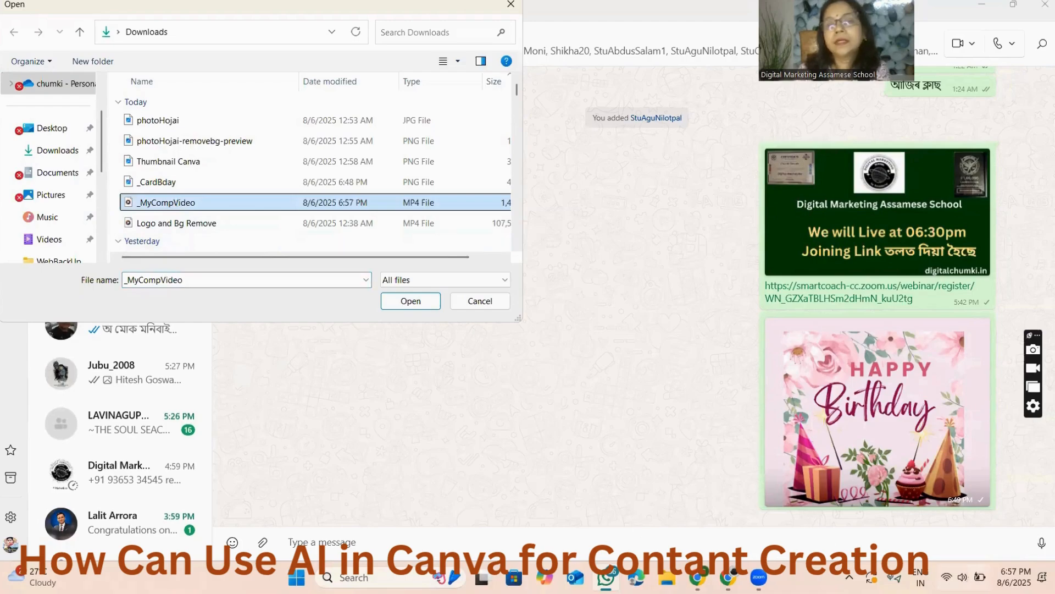
left_click(403, 302)
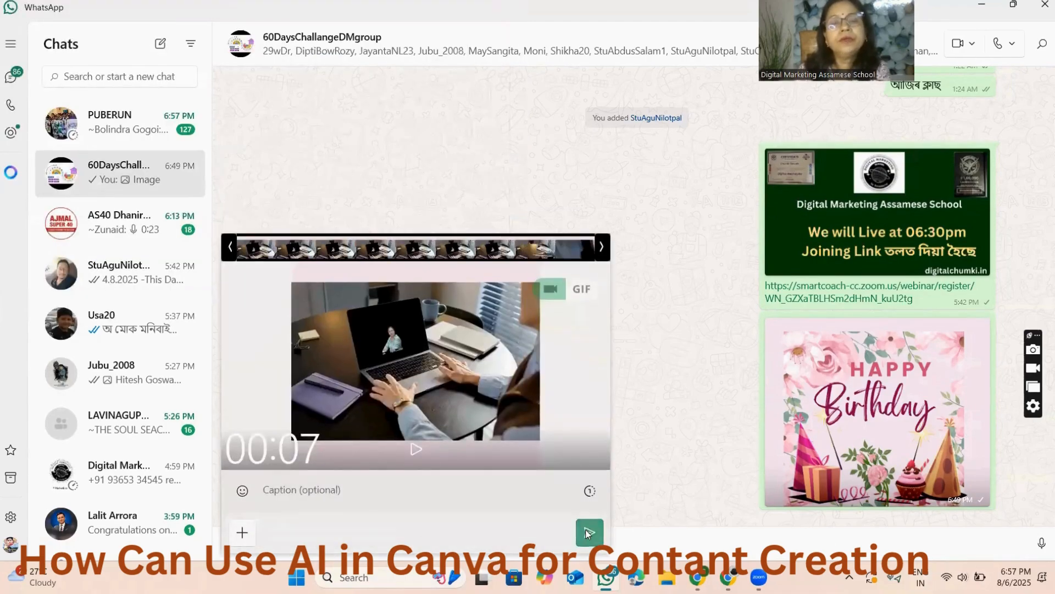
left_click(591, 533)
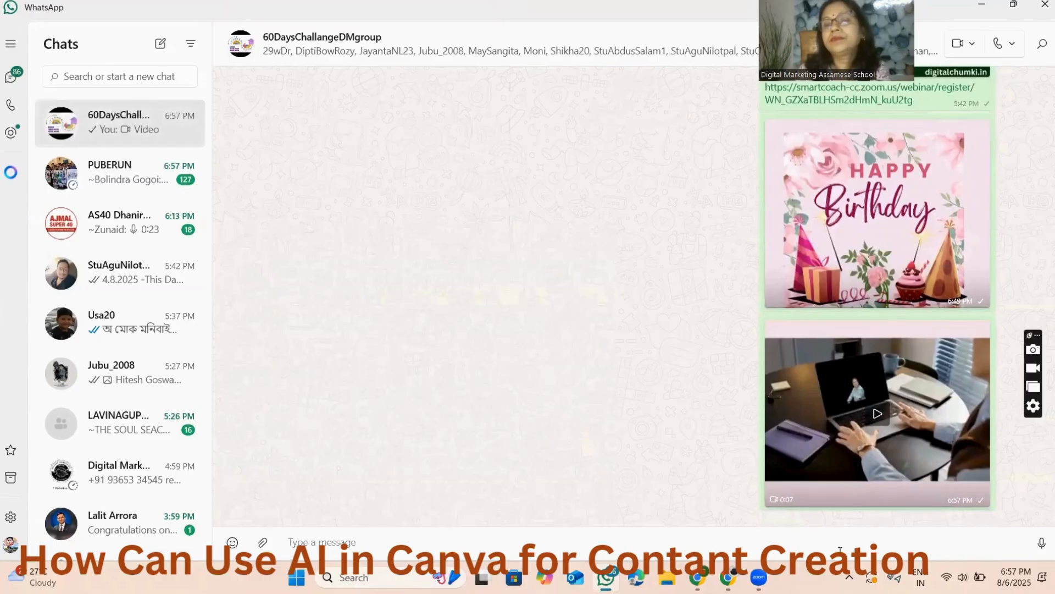
left_click(879, 415)
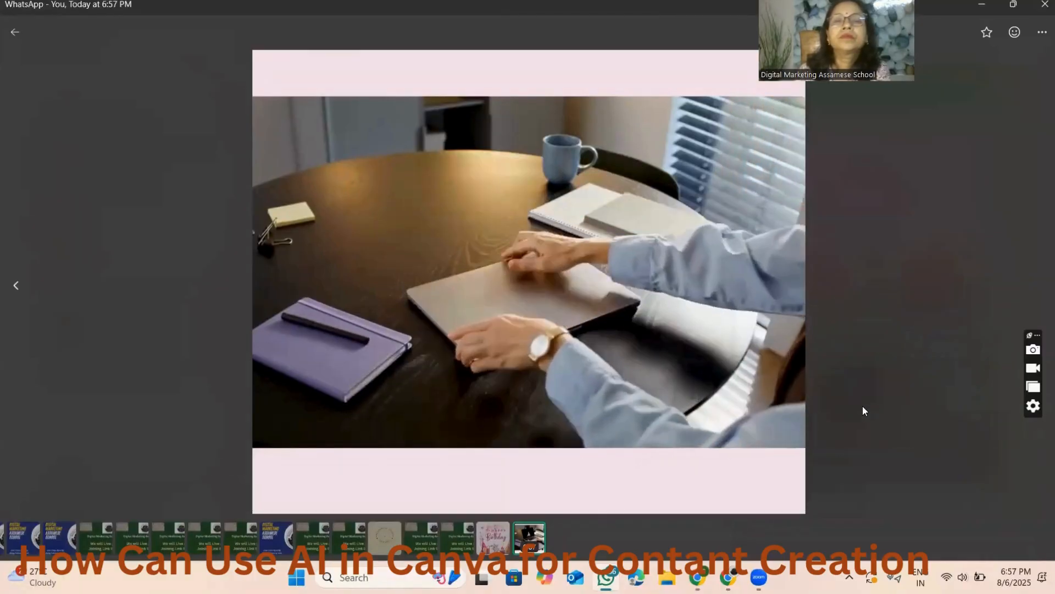
left_click(984, 12)
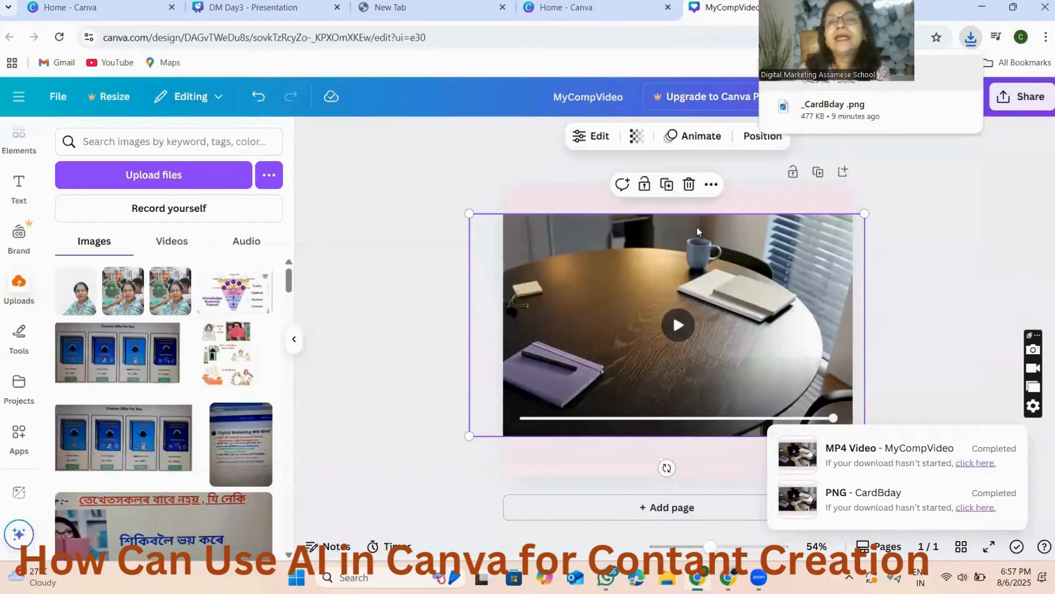
Step: Delete the video mockup from the page and start a new Instagram Post (4:5) design
left_click(688, 185)
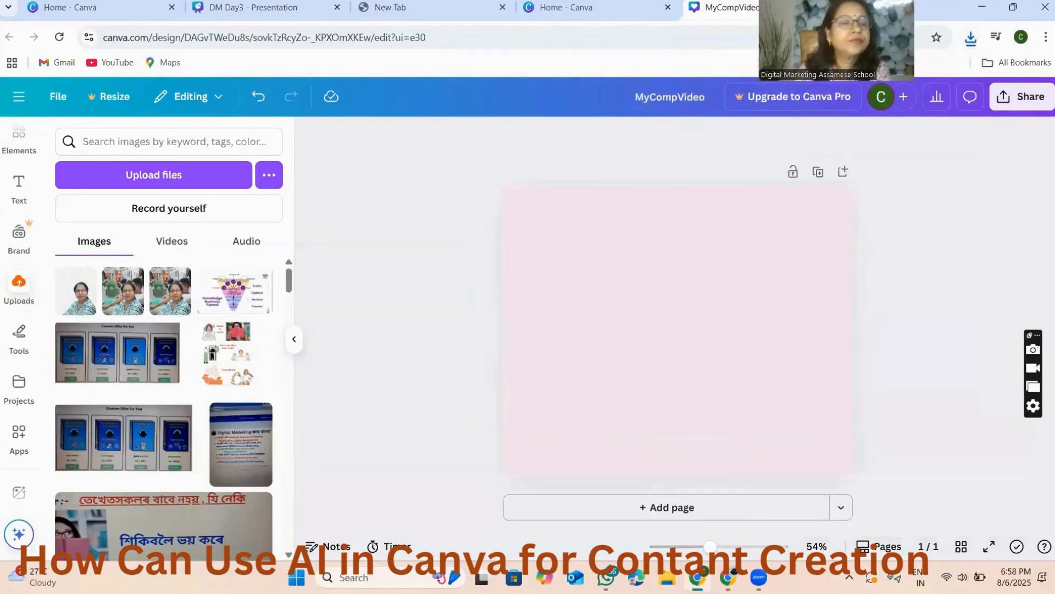
key("ctrl+w")
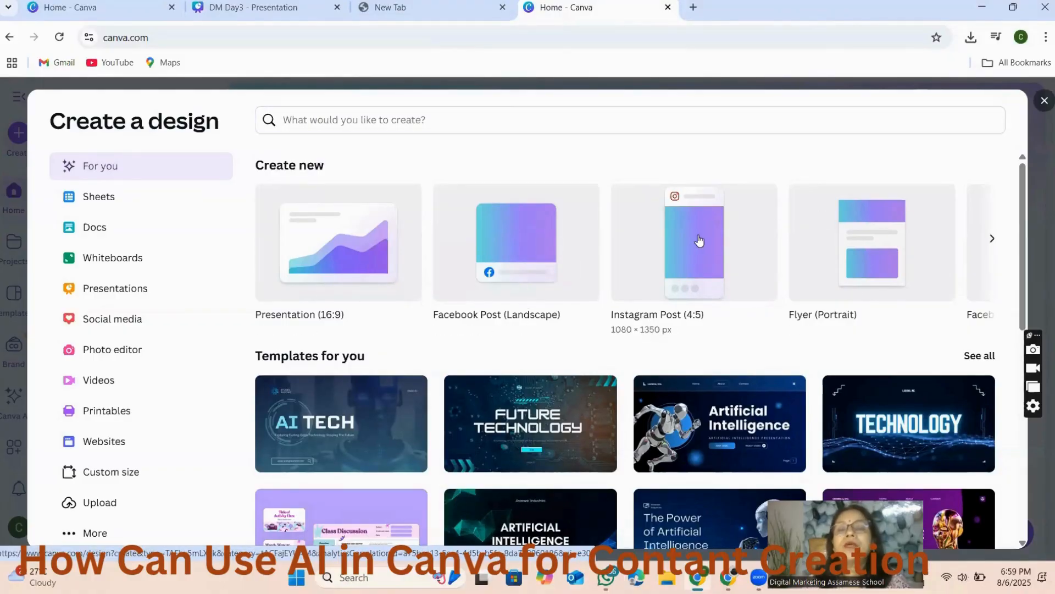
left_click(699, 242)
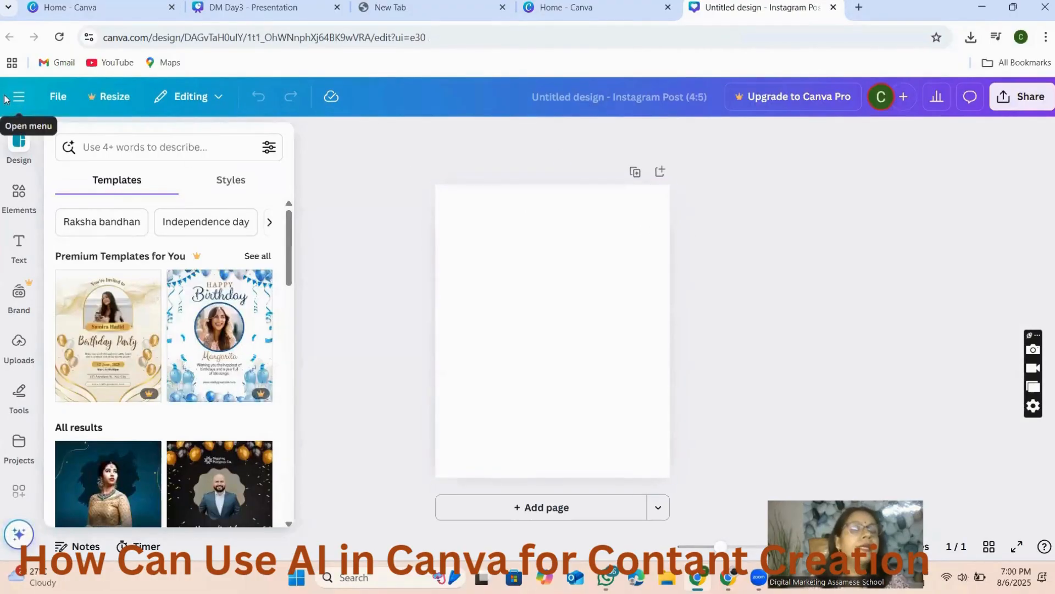
Step: Look through the mockup template categories, from Popular, Videos and Smartphones to Tablets & TV and Watches
scroll(9, 161, "down", 3)
left_click(20, 476)
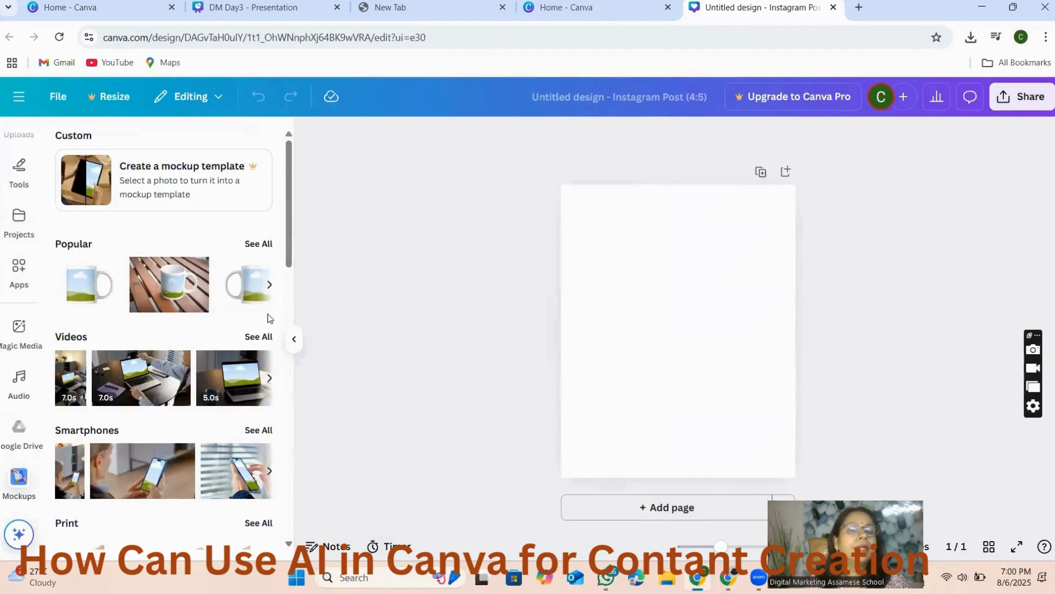
scroll(159, 379, "down", 7)
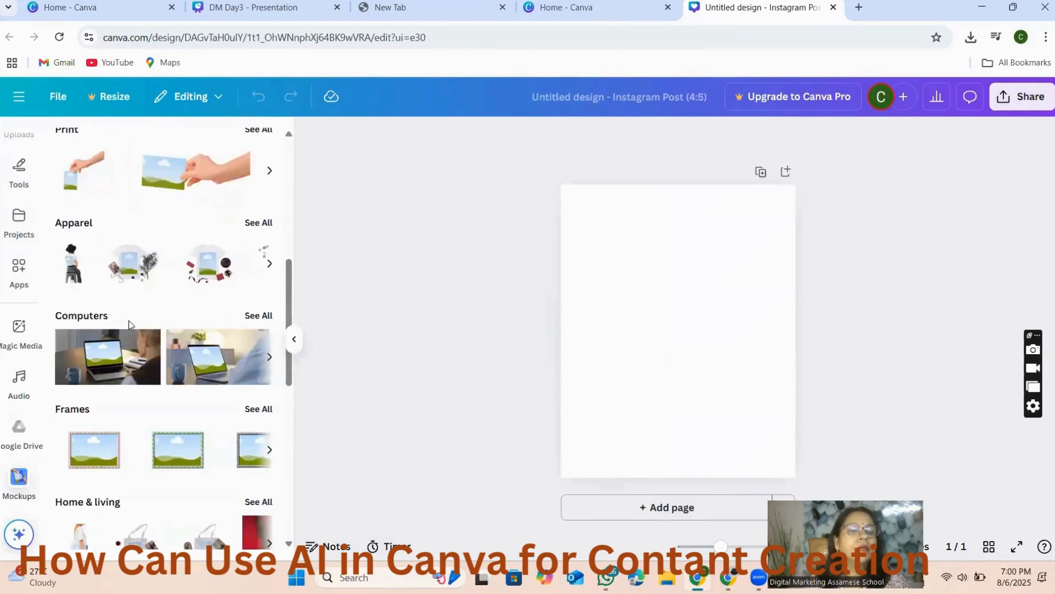
scroll(132, 321, "down", 5)
scroll(158, 309, "down", 2)
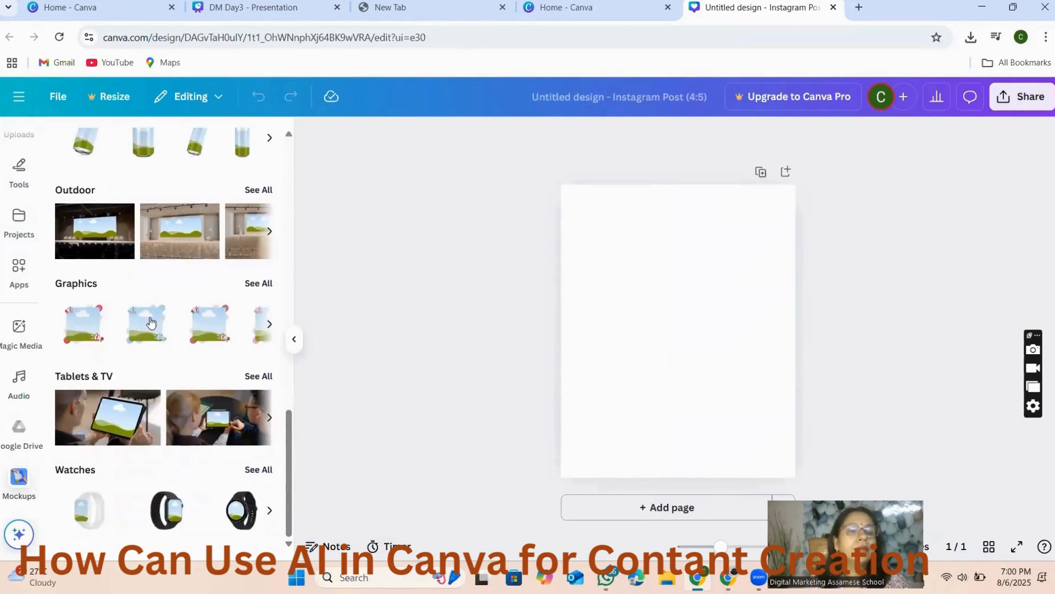
scroll(152, 322, "up", 7)
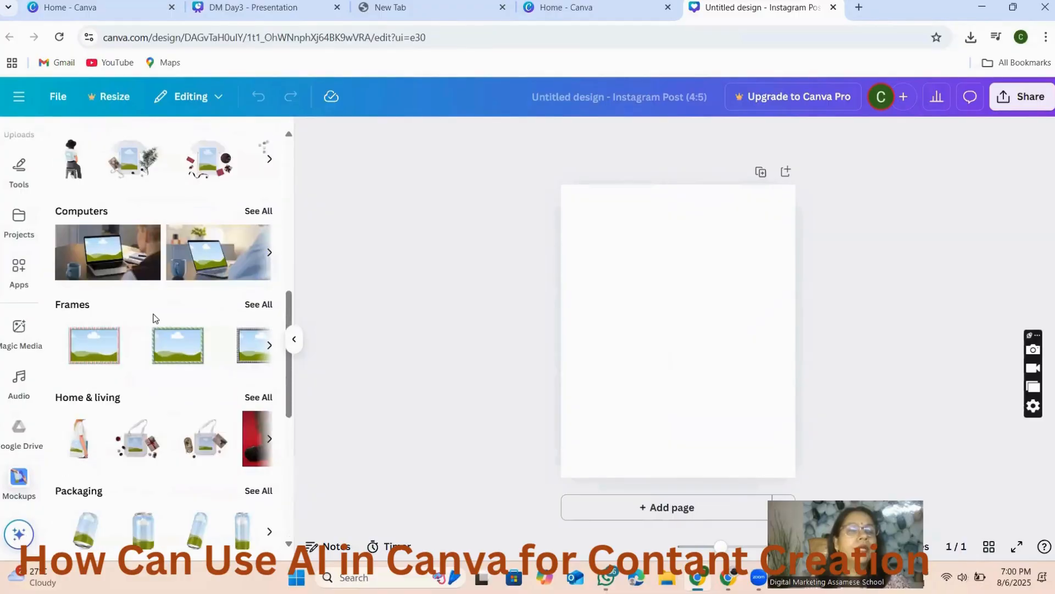
scroll(155, 318, "up", 7)
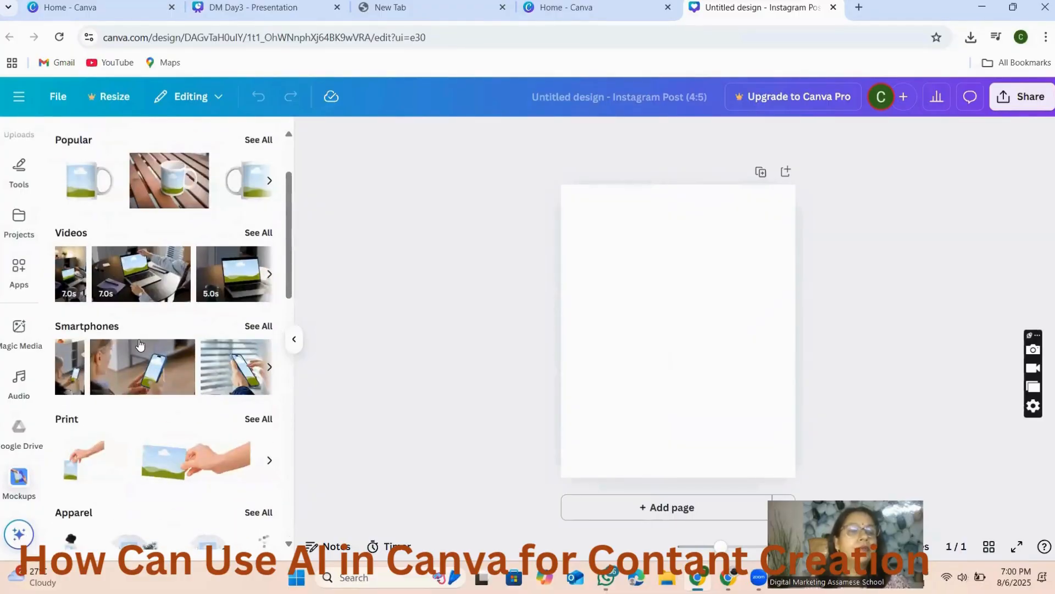
scroll(139, 344, "down", 7)
scroll(139, 345, "up", 7)
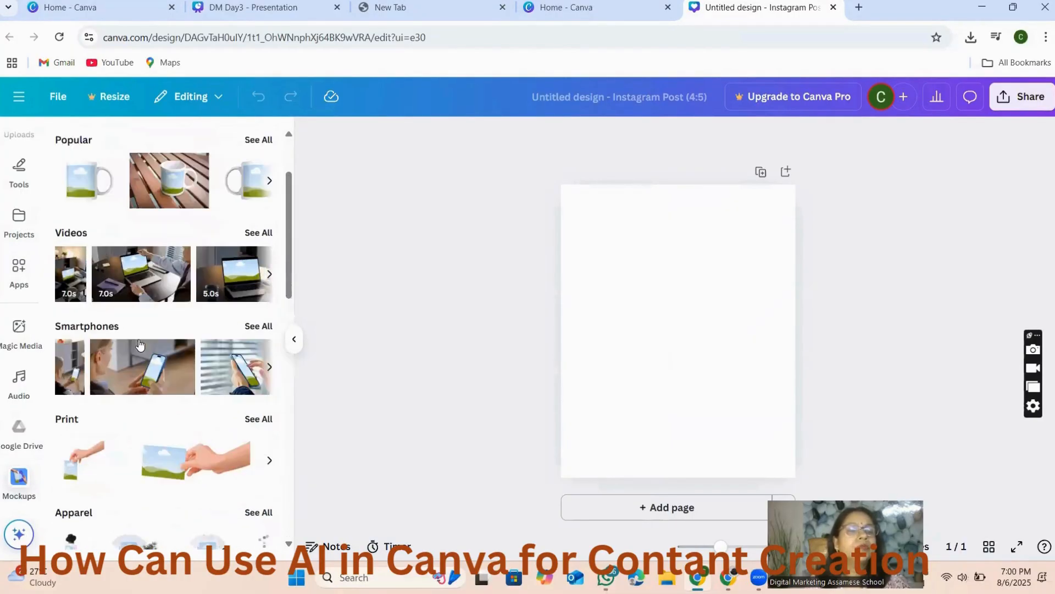
Step: Add the black-framed portrait tablet mockup from the Popular category, enlarge it and move it near the middle of the page
left_click(268, 182)
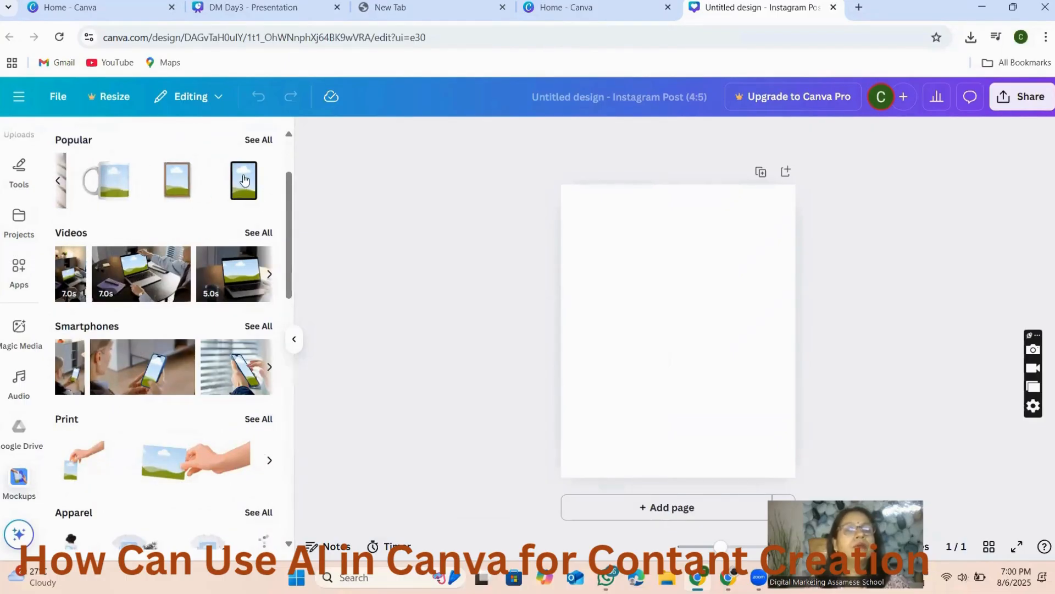
left_click(244, 180)
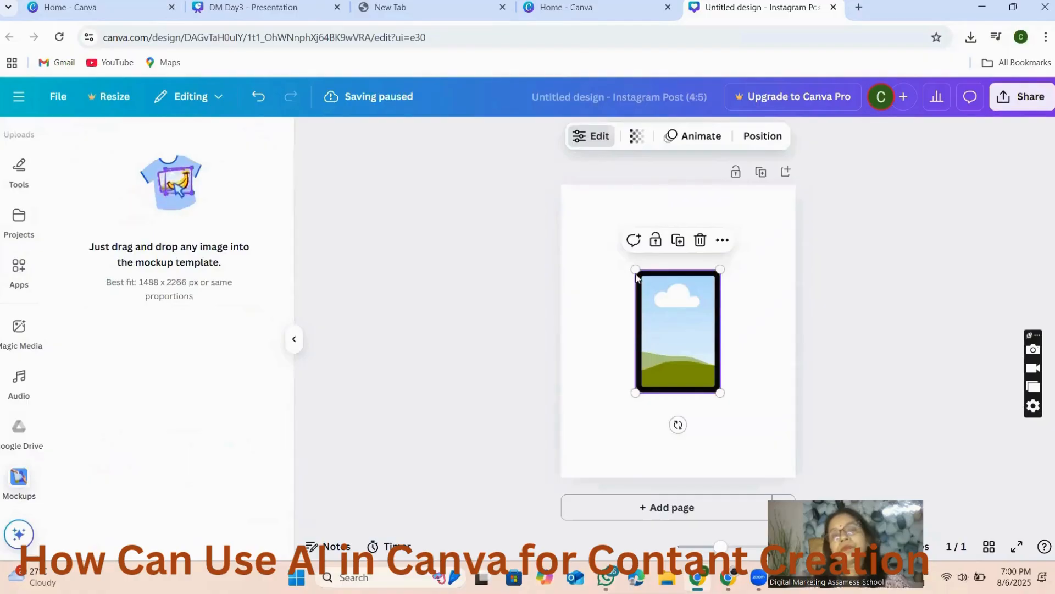
left_click_drag(631, 263, 586, 191)
left_click_drag(676, 301, 714, 329)
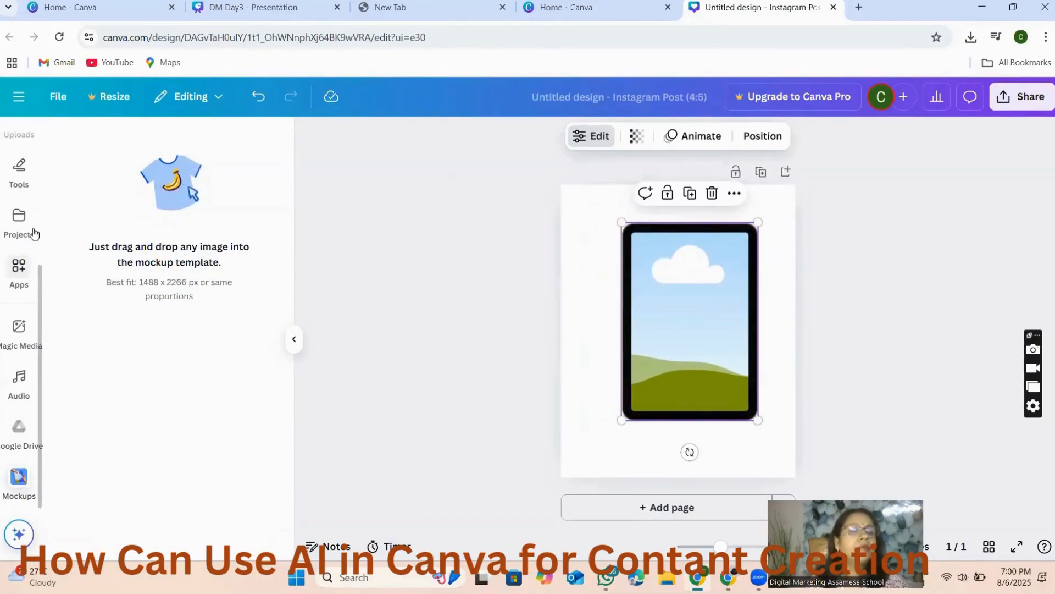
Step: Upload the PhotoMe image from Downloads and add it to the page over the tablet mockup
scroll(33, 231, "up", 2)
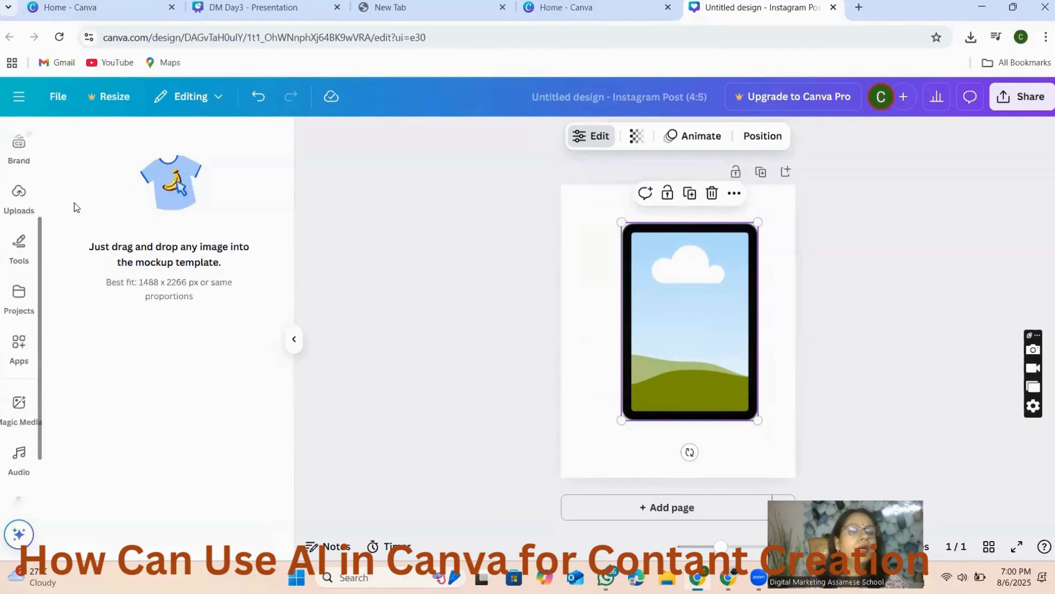
scroll(22, 248, "up", 2)
left_click(19, 302)
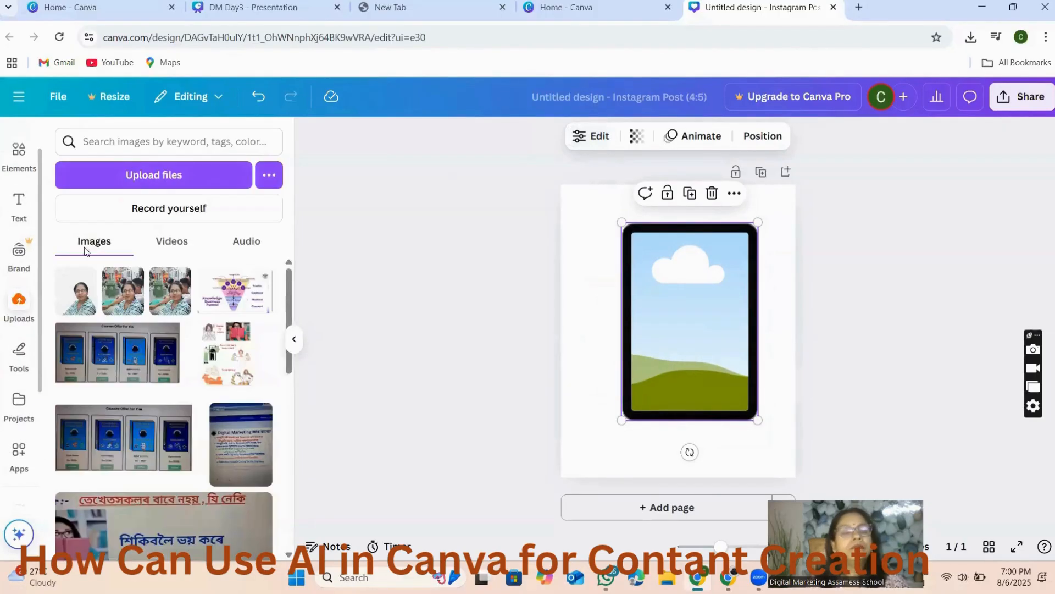
scroll(165, 340, "down", 8)
scroll(191, 333, "up", 8)
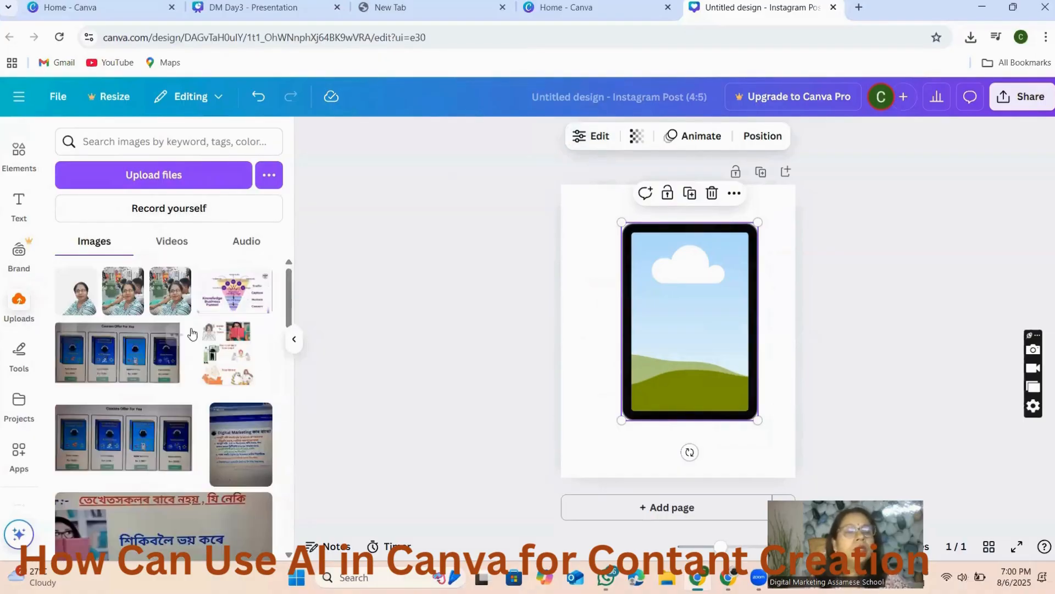
left_click(154, 175)
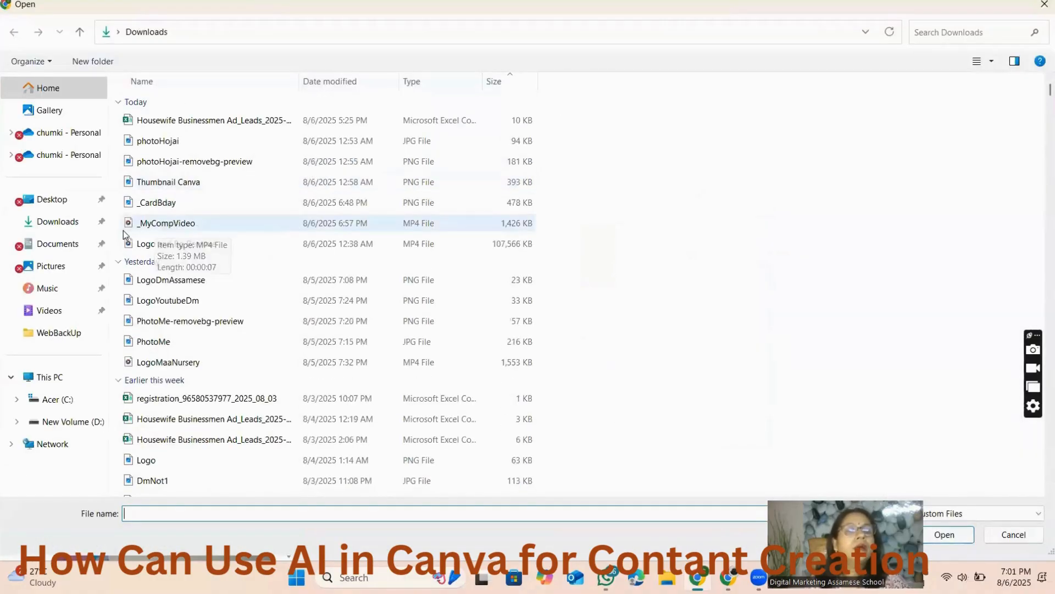
left_click(148, 343)
left_click(941, 531)
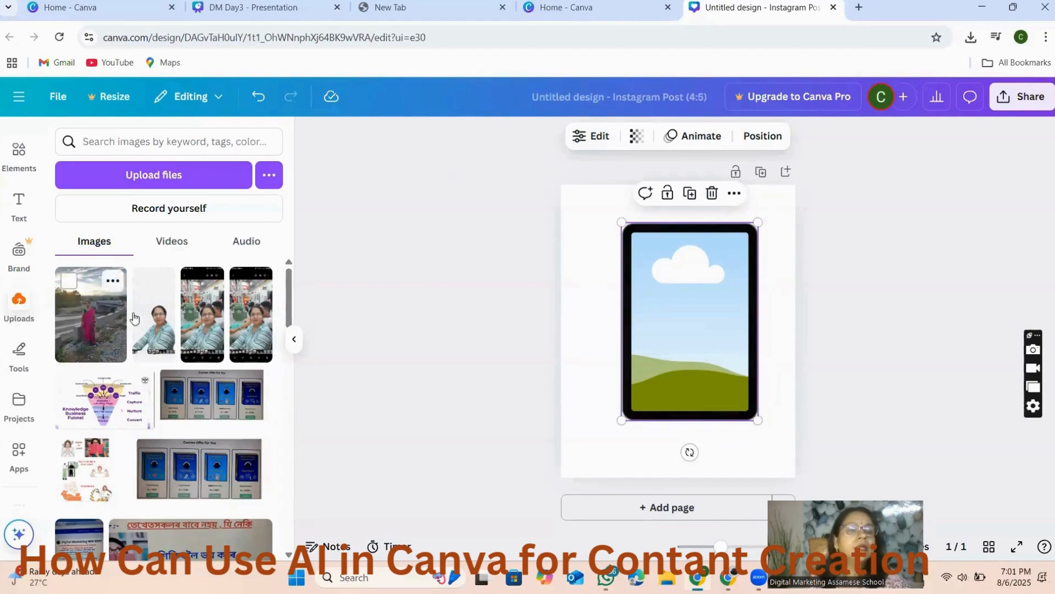
left_click(99, 329)
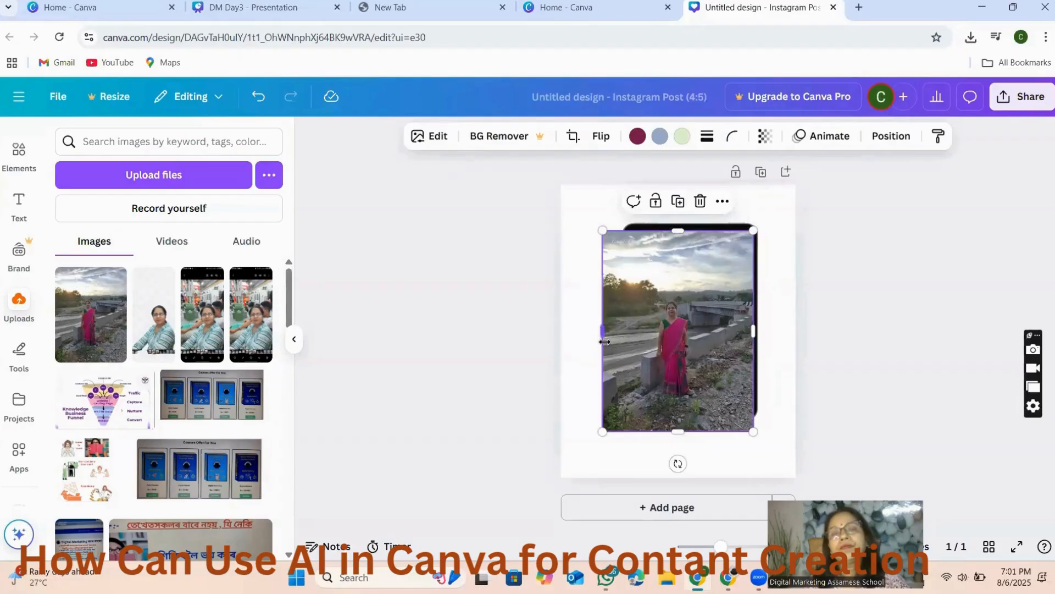
Step: Try to trim the photo's edges to fit the tablet mockup's screen, and remove the photo from the page
left_click_drag(603, 331, 638, 331)
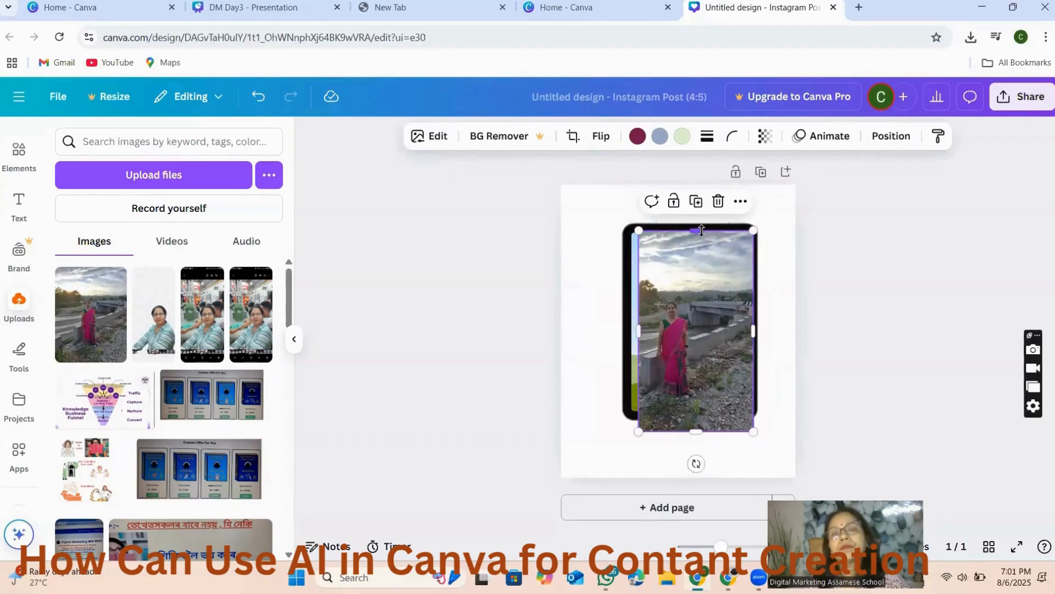
left_click_drag(701, 229, 702, 246)
left_click_drag(696, 431, 709, 380)
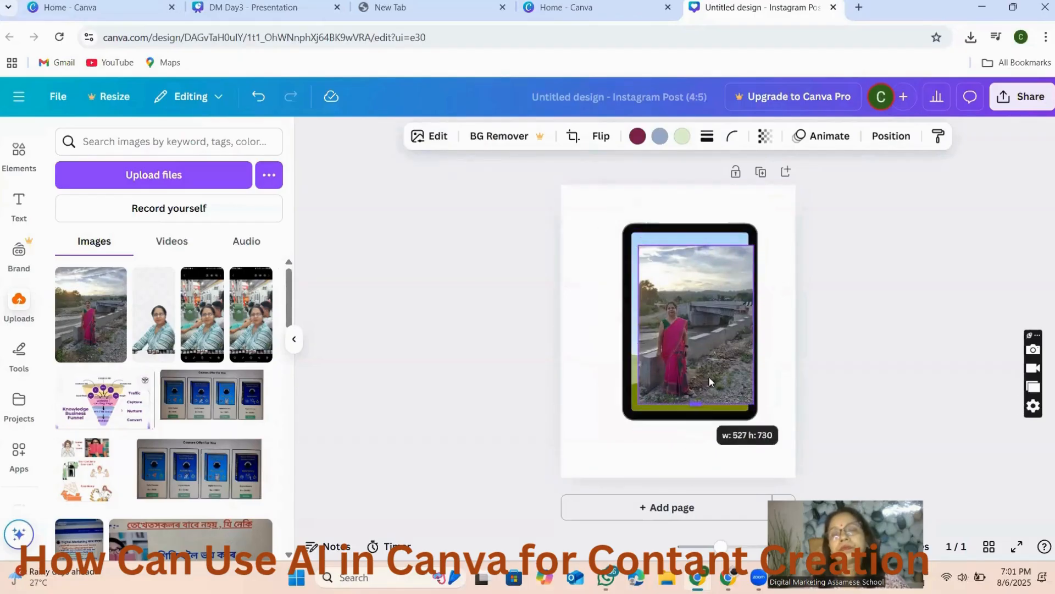
key("Delete")
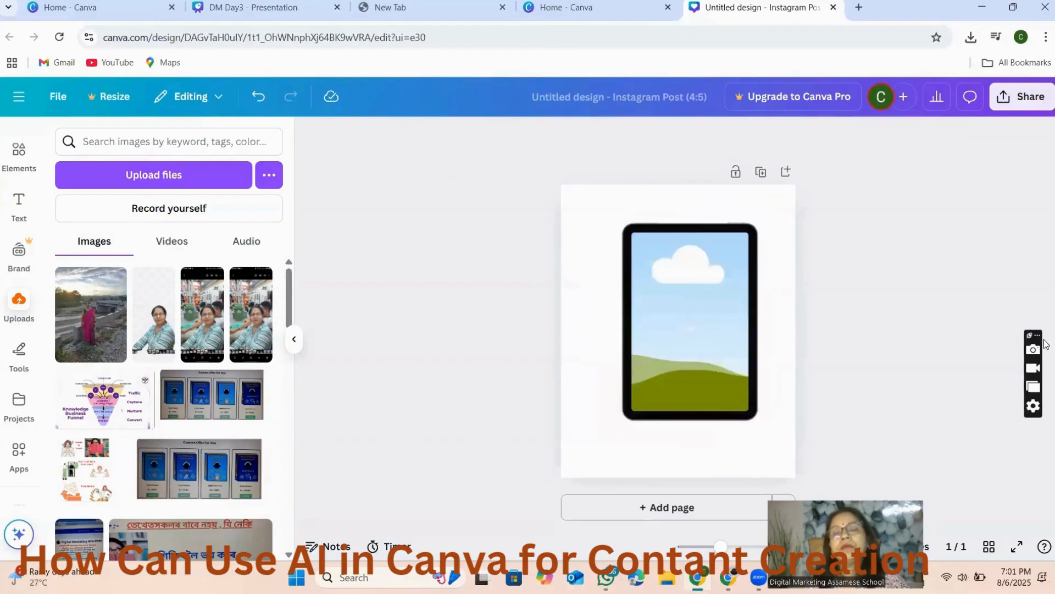
Step: Place the uploaded photo inside the tablet mockup, shrink the mockup and move it to the upper middle of the page
key("ctrl+z")
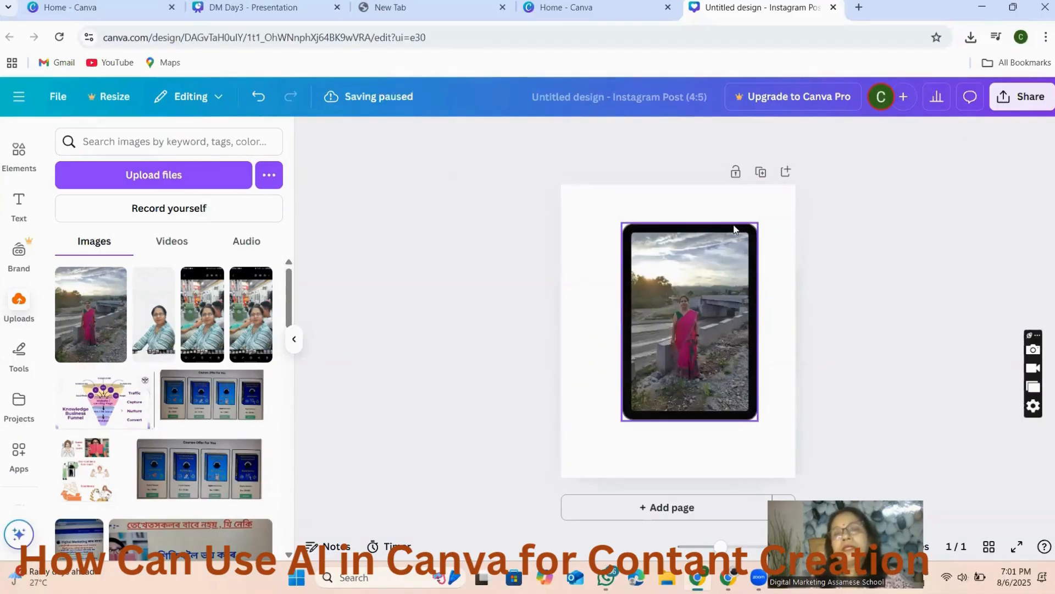
left_click(716, 250)
left_click_drag(759, 224, 715, 284)
left_click_drag(669, 337, 689, 276)
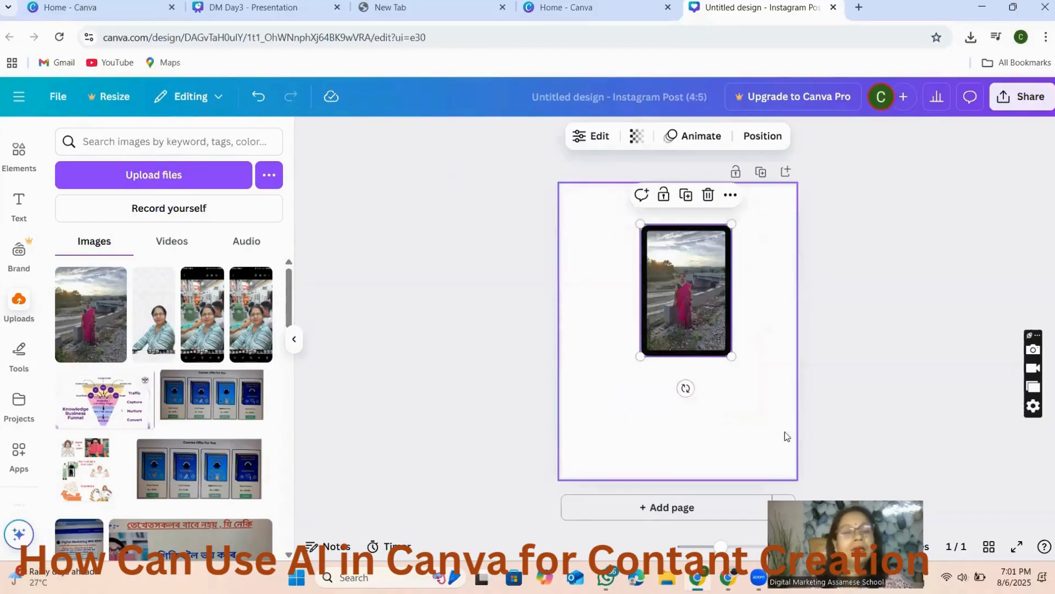
left_click(723, 417)
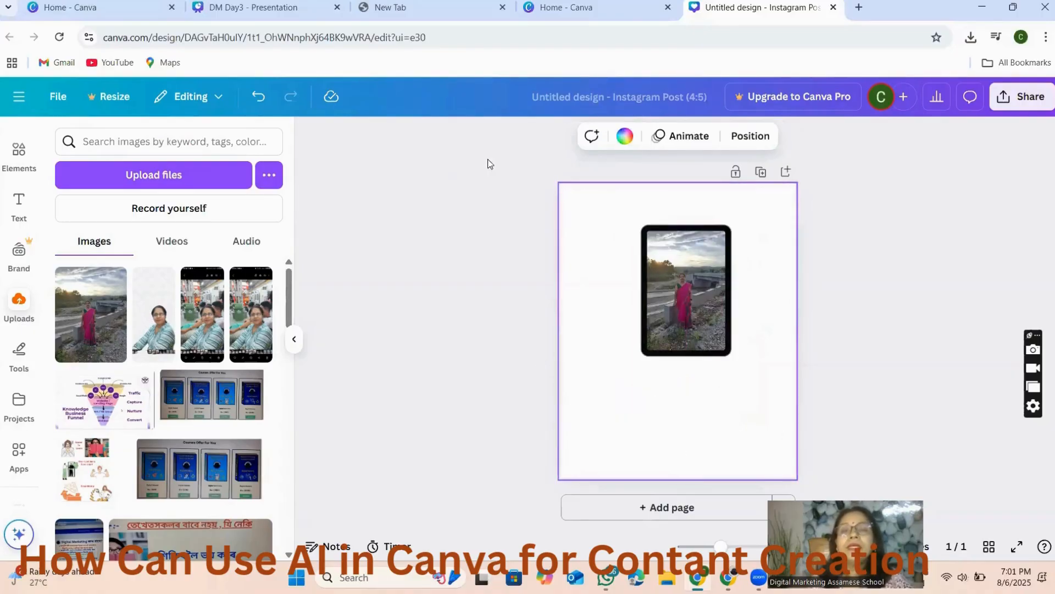
Step: Enlarge the tablet mockup with its photo and centre it on the page
left_click(725, 350)
left_click_drag(730, 356, 769, 411)
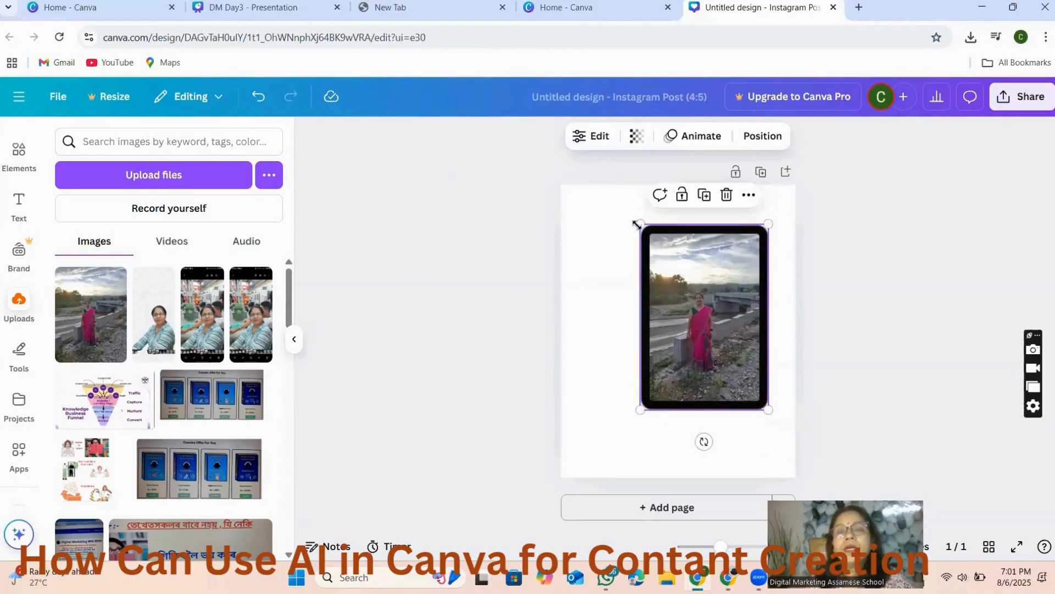
left_click_drag(639, 224, 566, 219)
left_click_drag(736, 289, 714, 314)
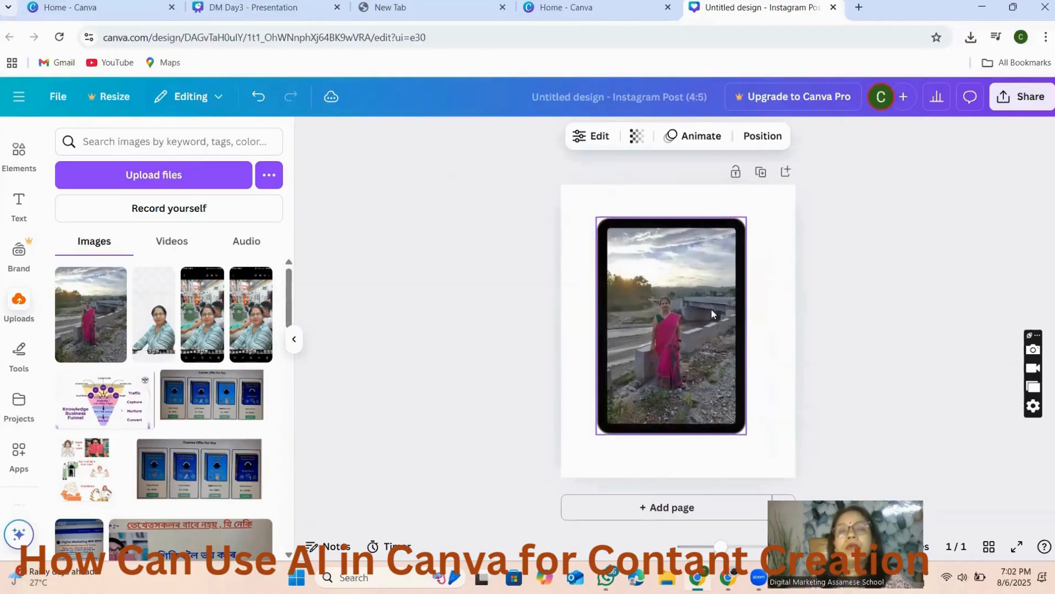
left_click(787, 237)
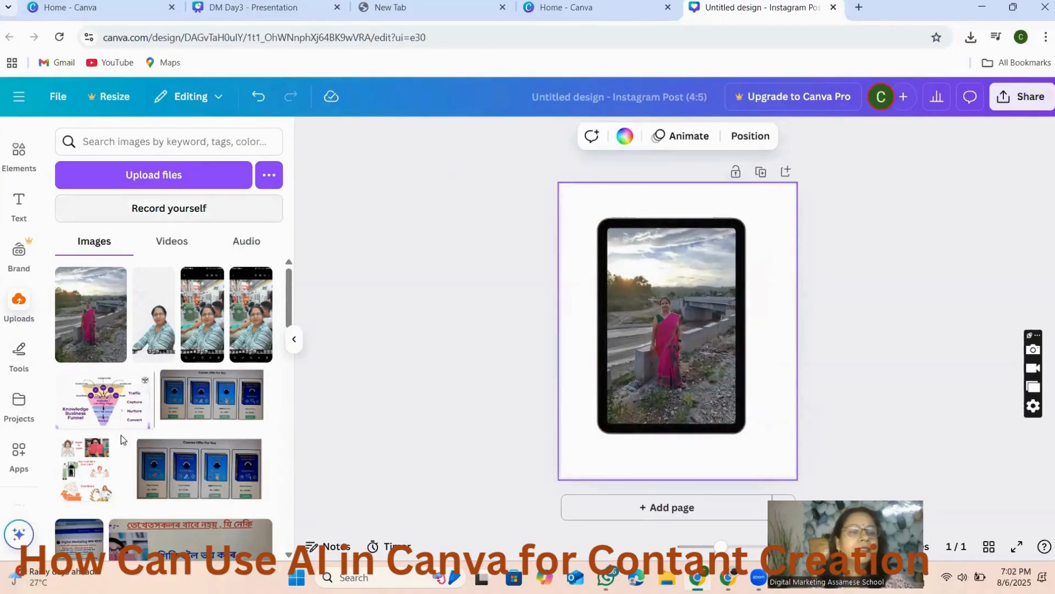
scroll(81, 338, "down", 2)
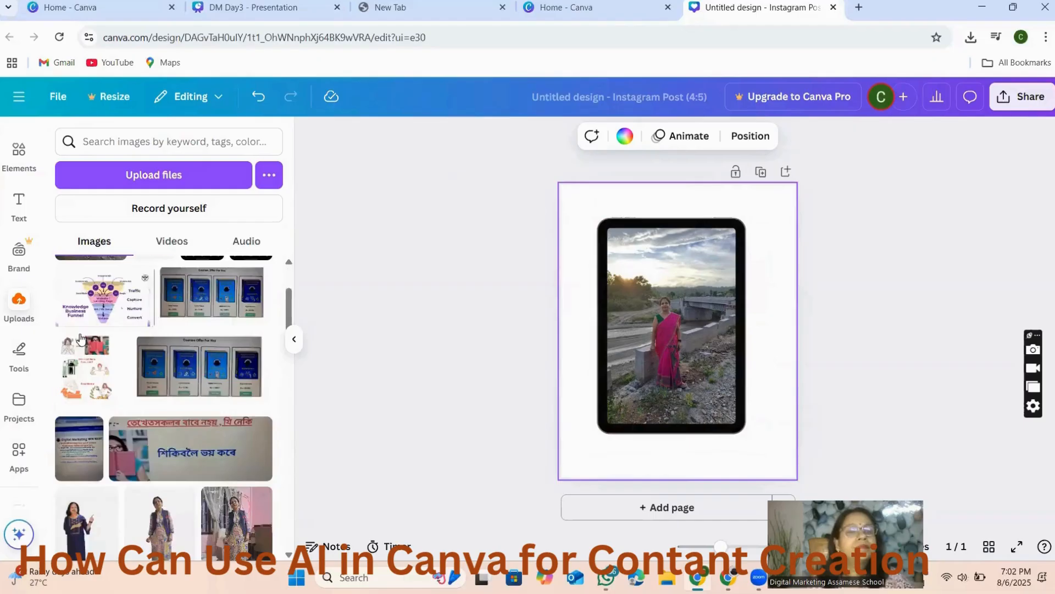
scroll(129, 277, "down", 15)
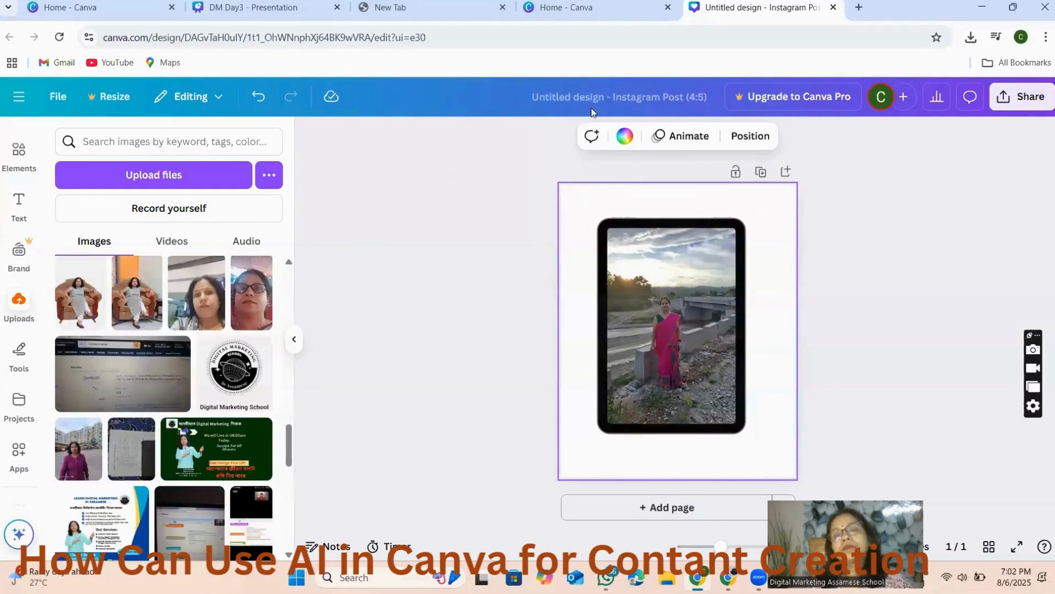
Step: Rename the design as photoMobile
left_click(623, 98)
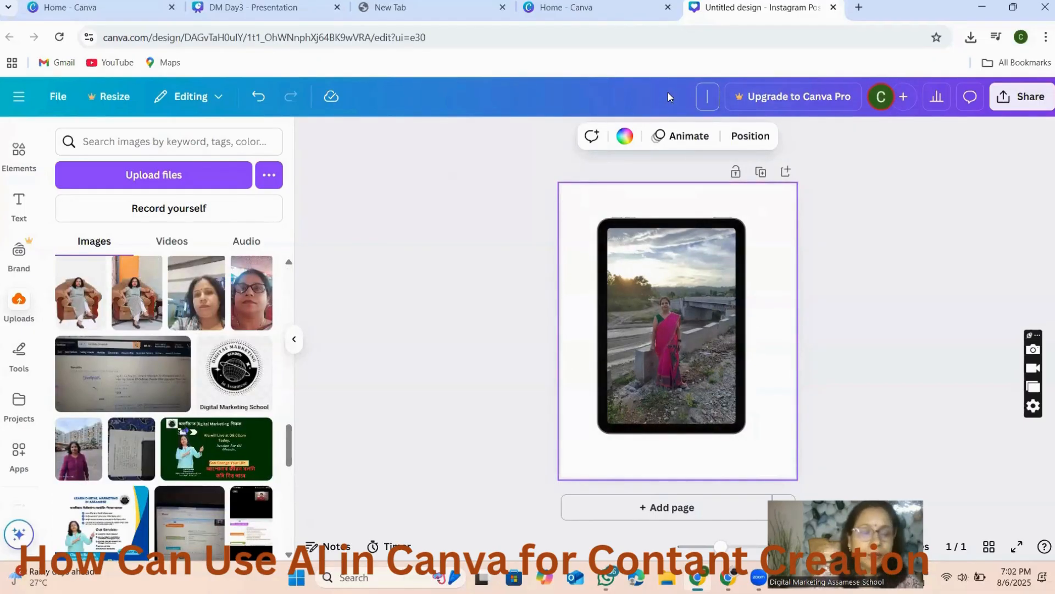
type("hoto")
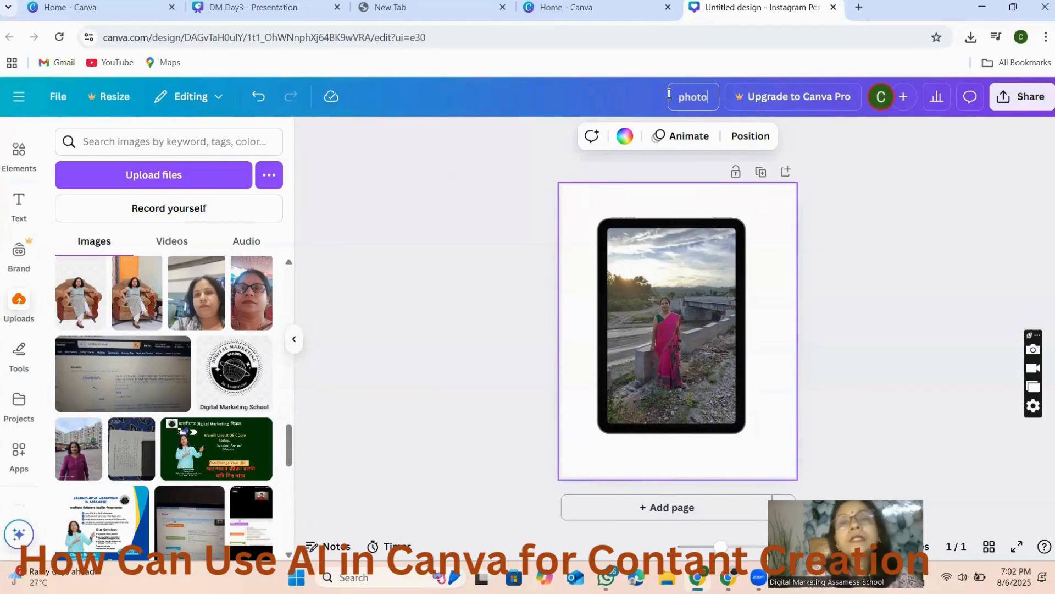
type("Mo")
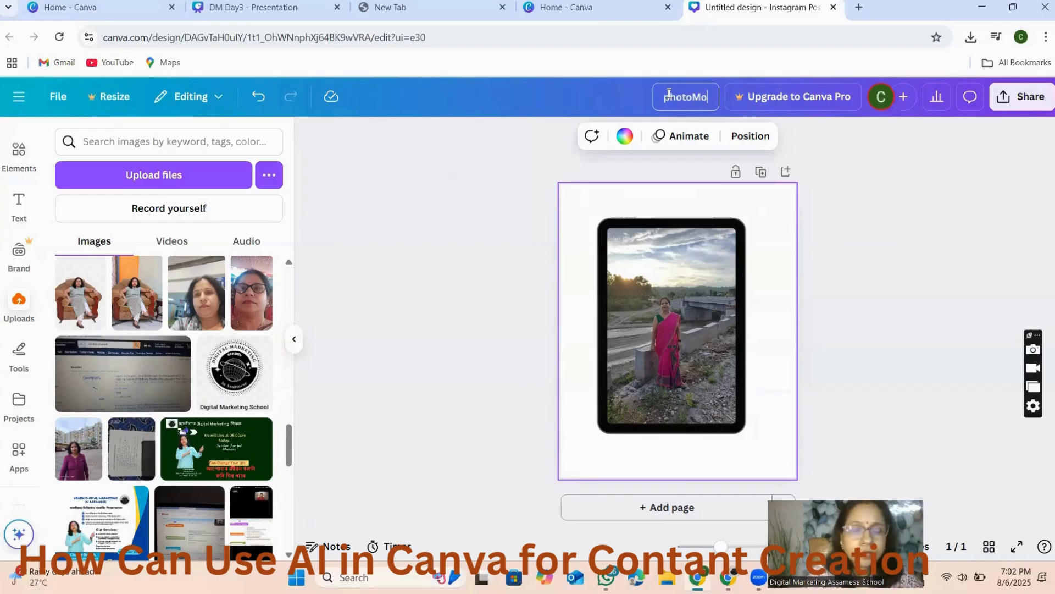
type("bile")
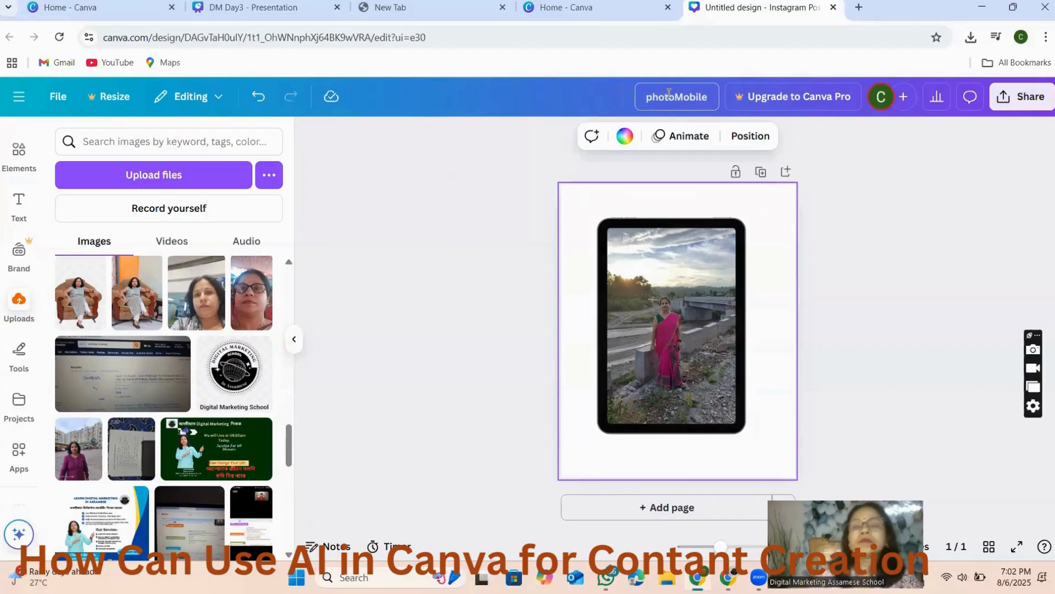
Step: Download the tablet mockup design as a PNG file
left_click(1022, 96)
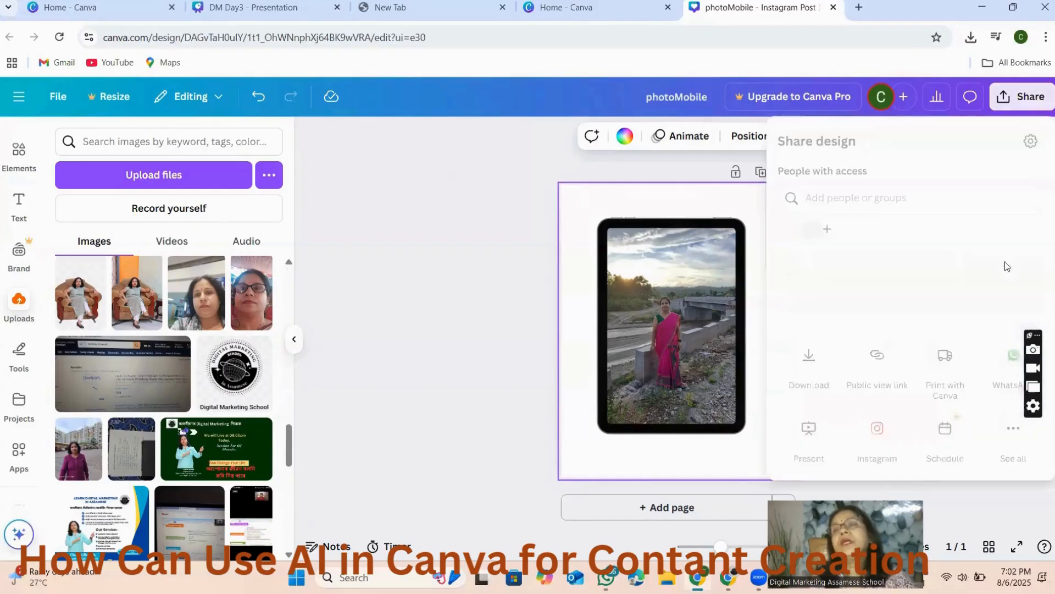
left_click(810, 387)
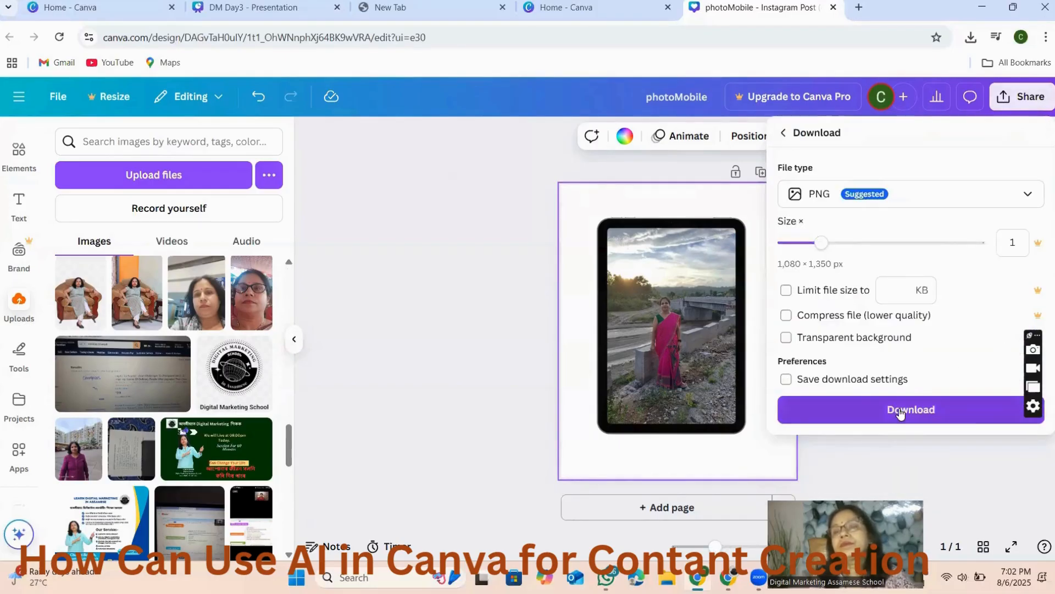
left_click(910, 409)
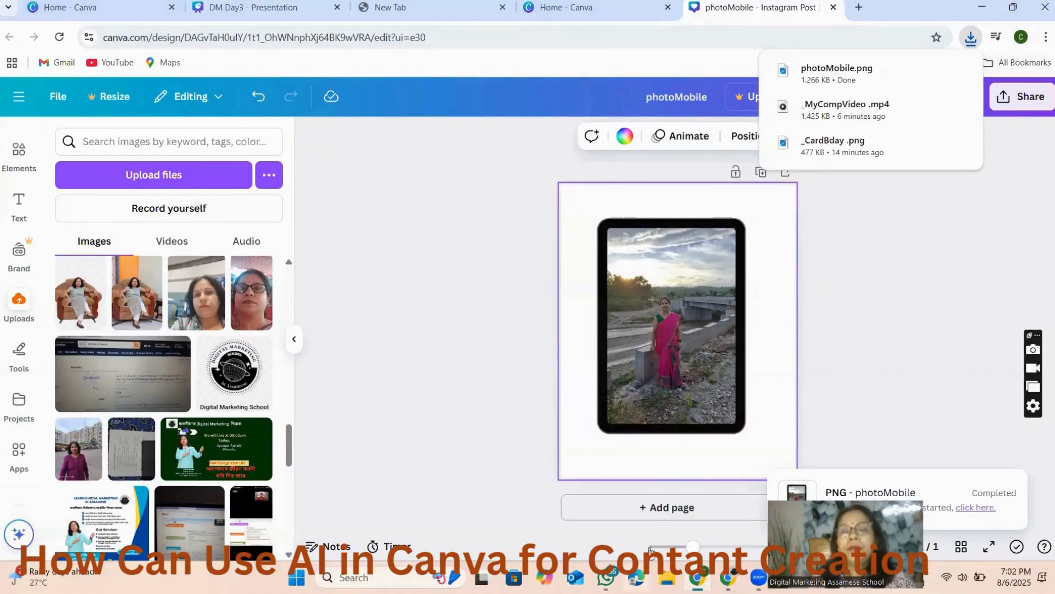
Step: Add a second blank page to the design and open the Magic Media image generator
left_click(654, 509)
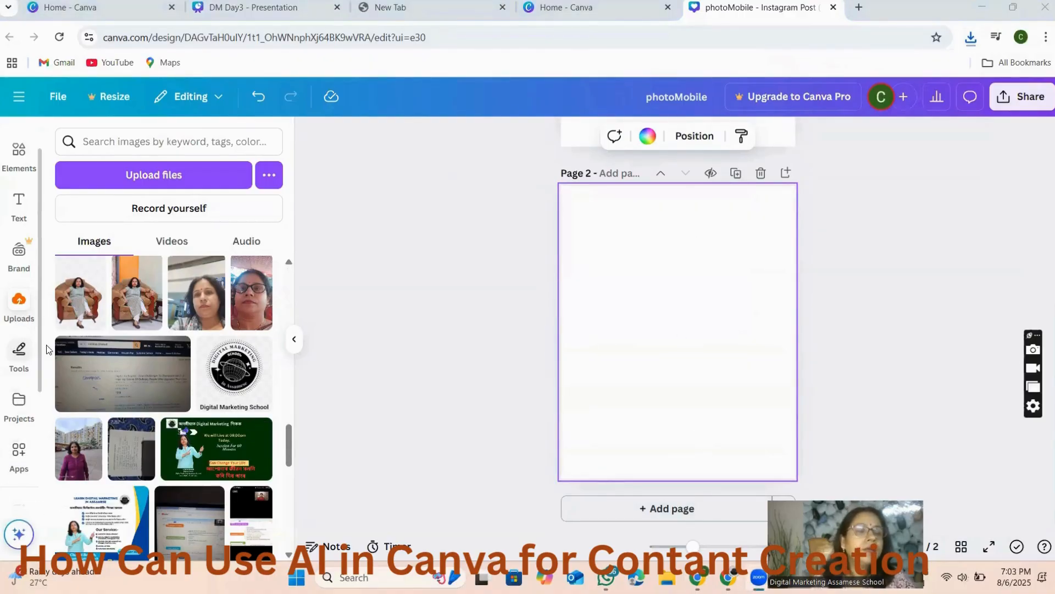
scroll(19, 352, "down", 3)
left_click(19, 330)
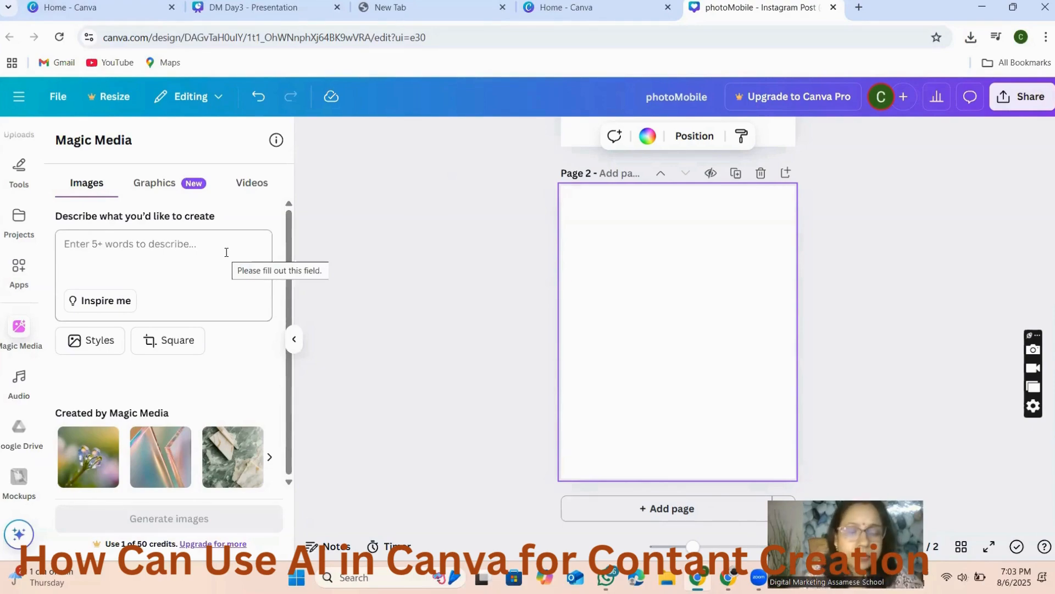
key("l")
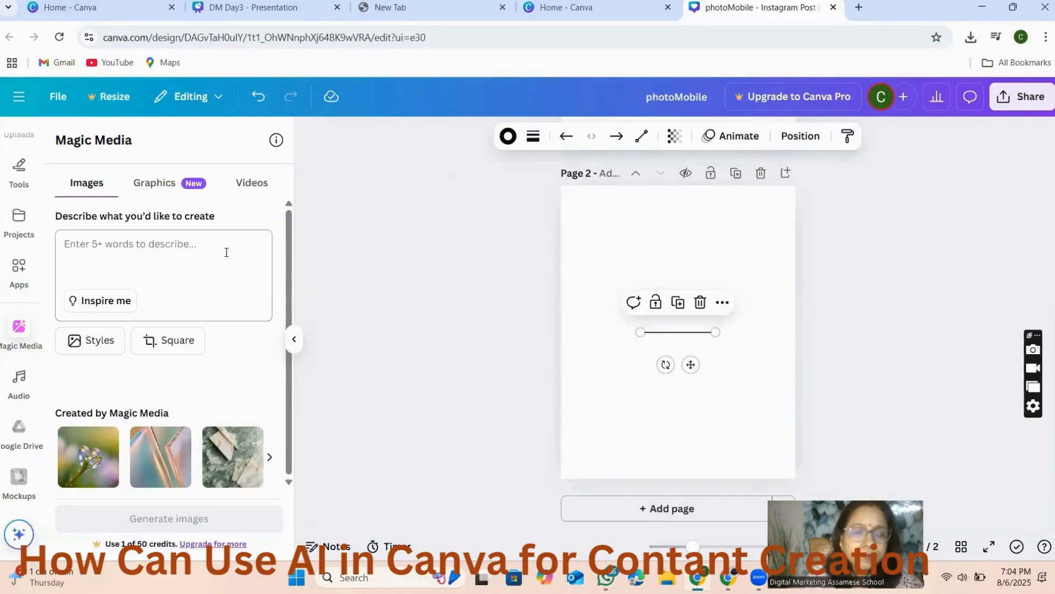
key("r")
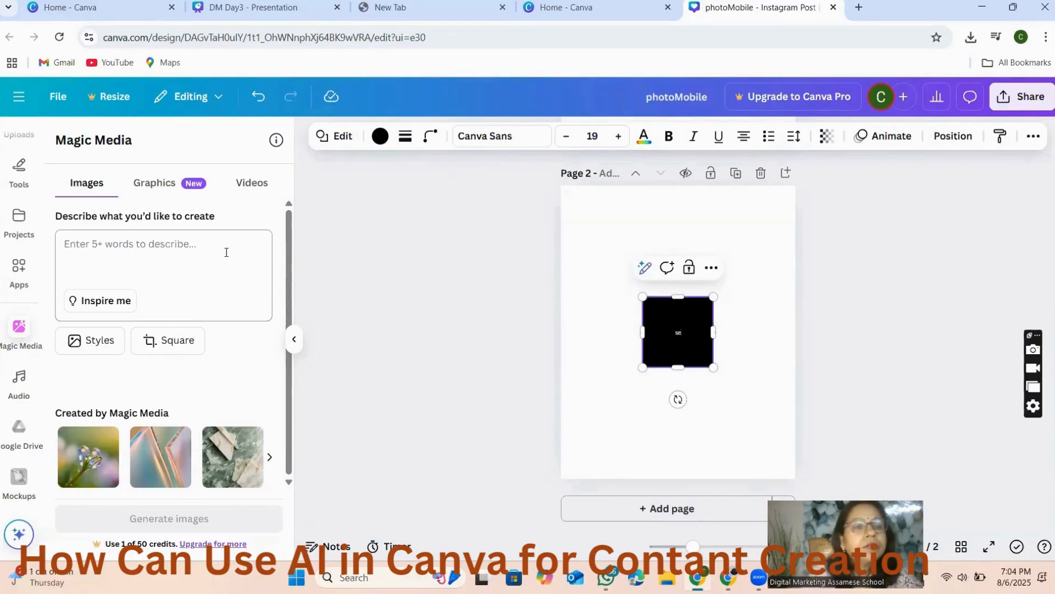
Step: Generate Magic Media images from the prompt "Give me a Flying Horse video"
left_click(170, 262)
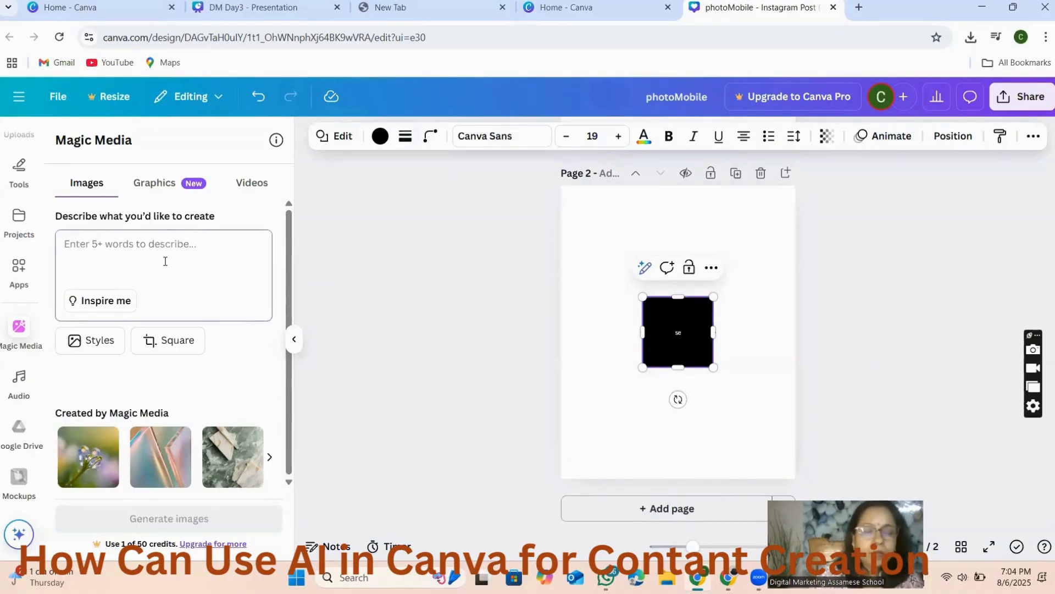
type("Flying Horse video")
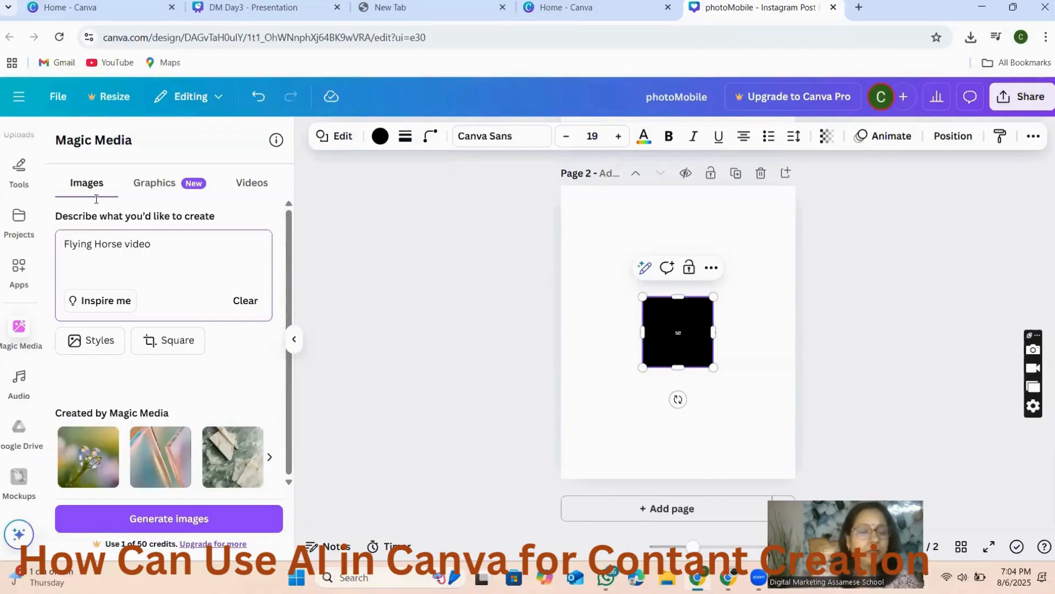
type("Gi")
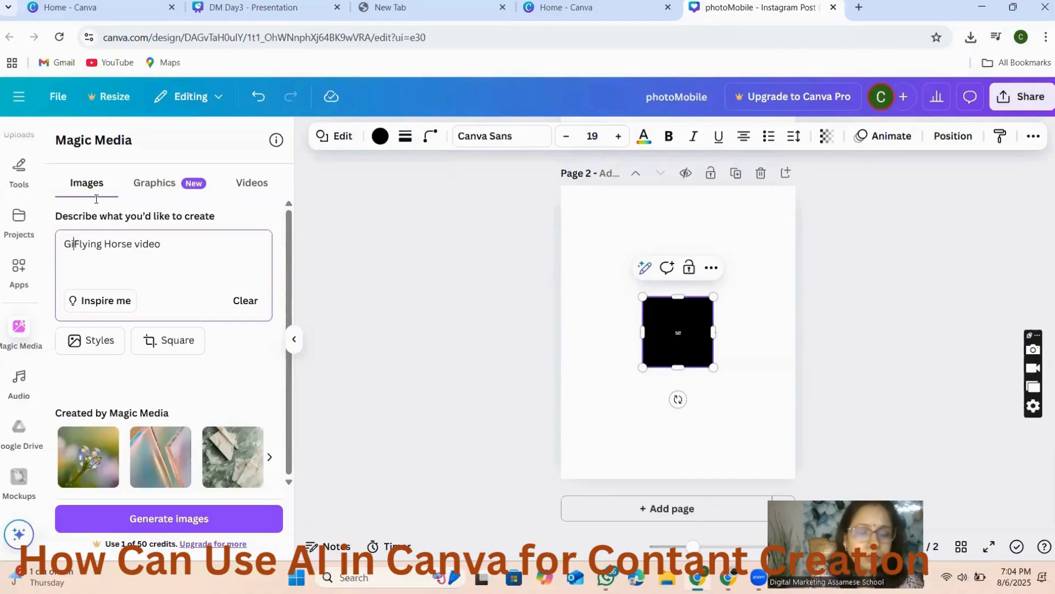
type("ve m")
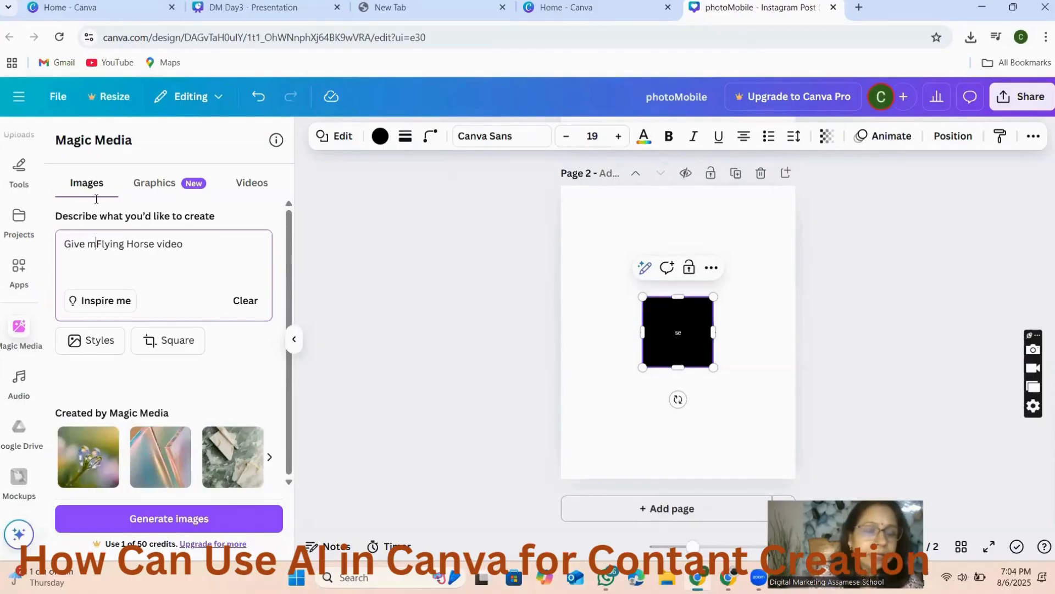
type("e a")
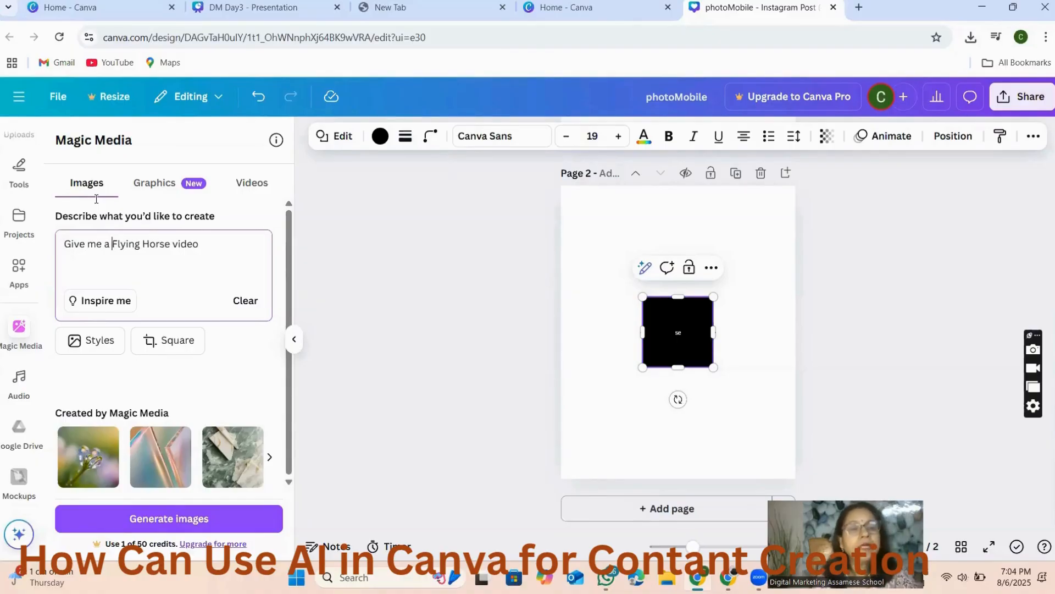
left_click(177, 524)
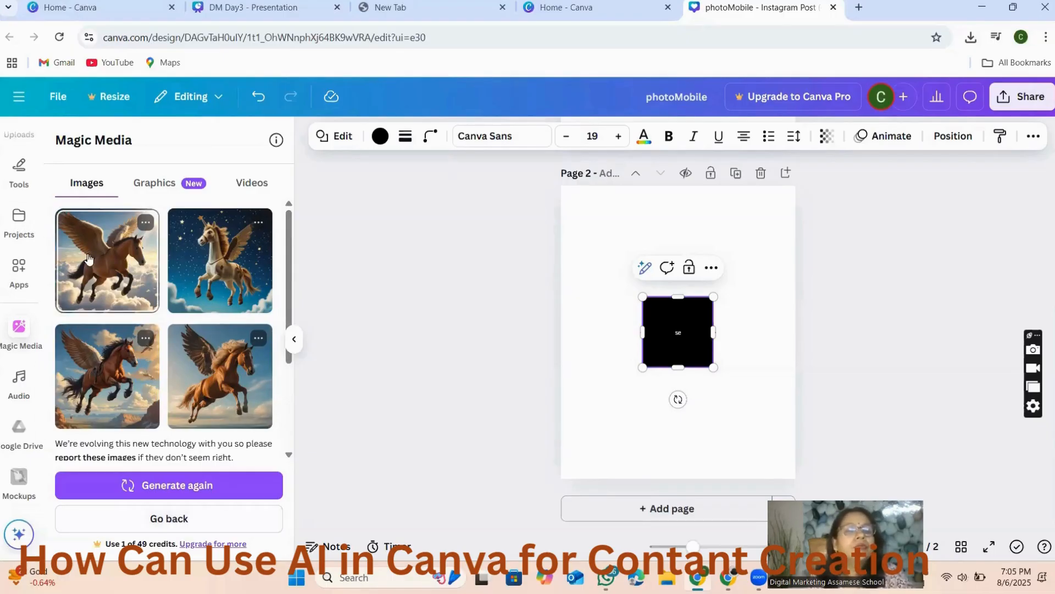
Step: Try the generated brown winged horse above the clouds, enlarged over page 2, and delete it from the page
left_click(108, 260)
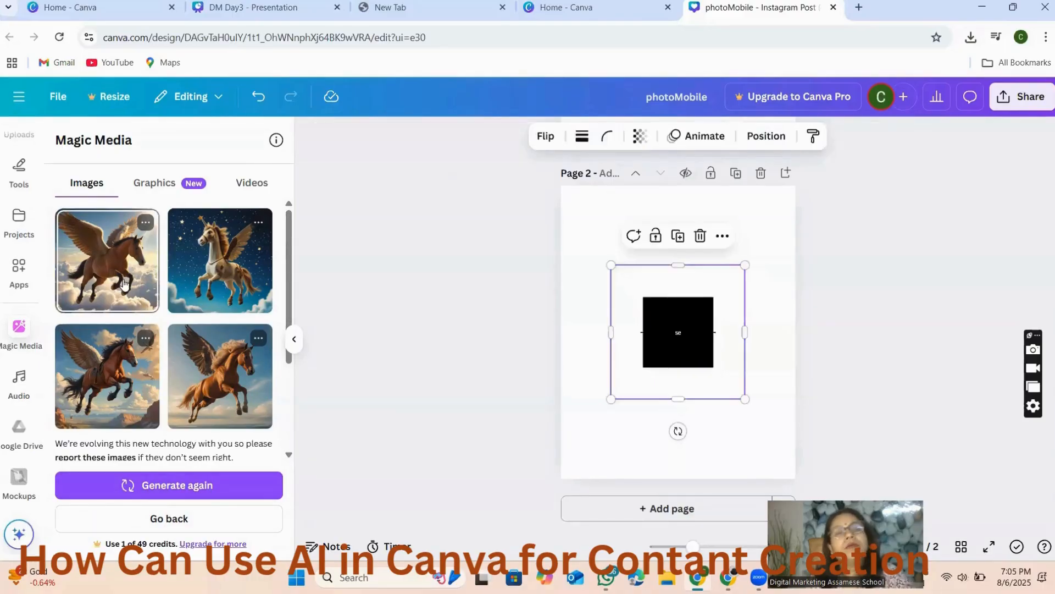
left_click_drag(612, 266, 539, 188)
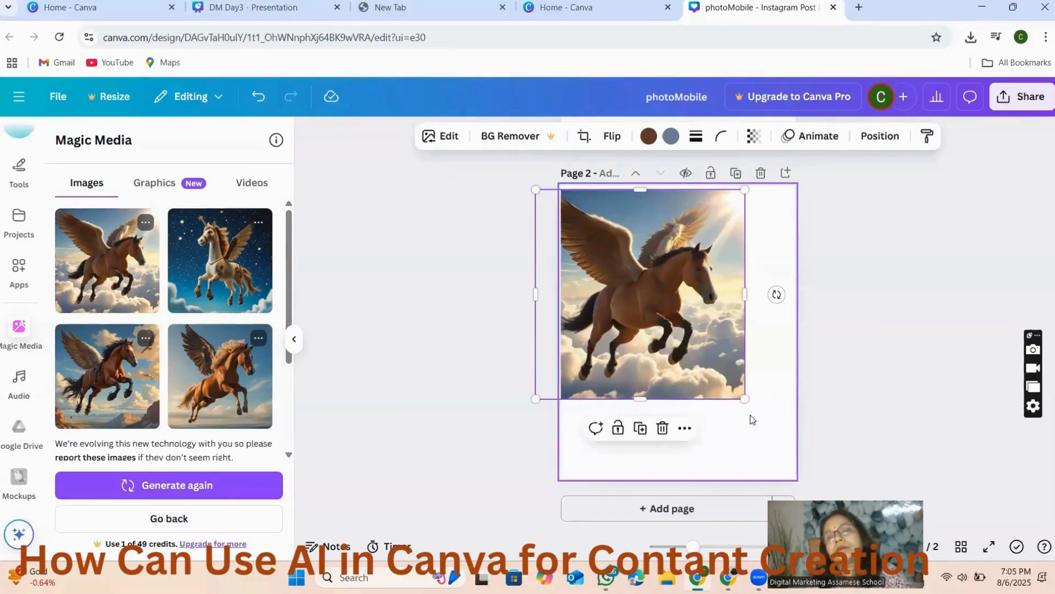
left_click_drag(746, 400, 801, 490)
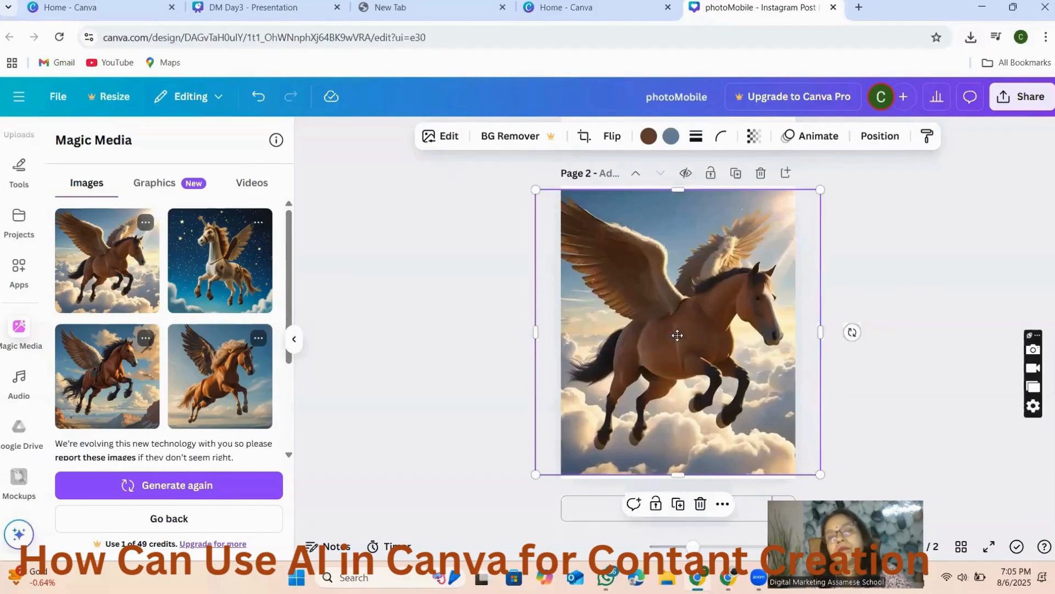
mouse_move(677, 335)
left_mouse_down()
mouse_move(709, 344)
mouse_move(672, 350)
left_mouse_up()
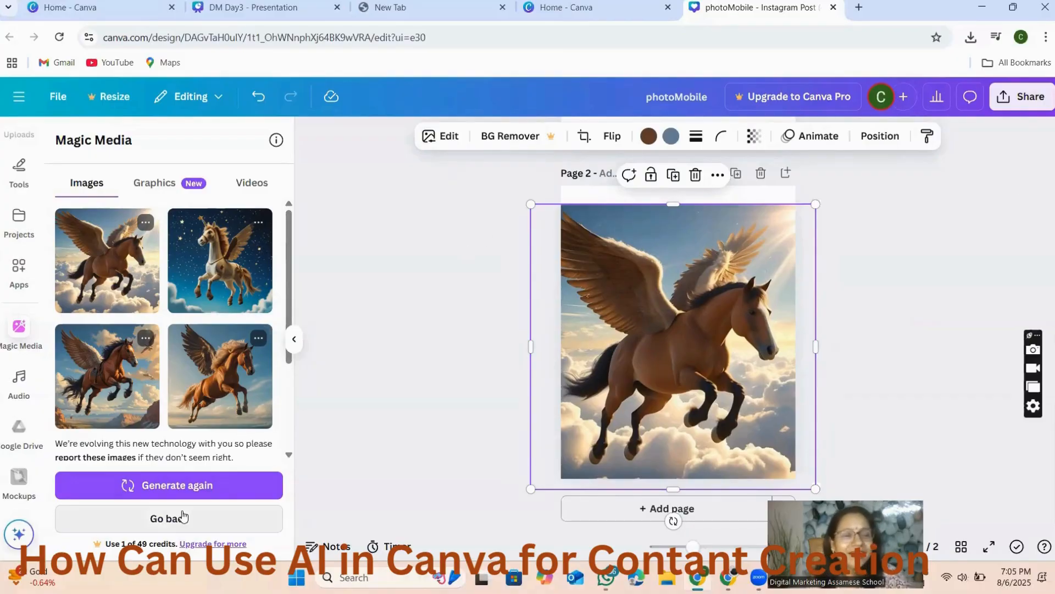
left_click(696, 175)
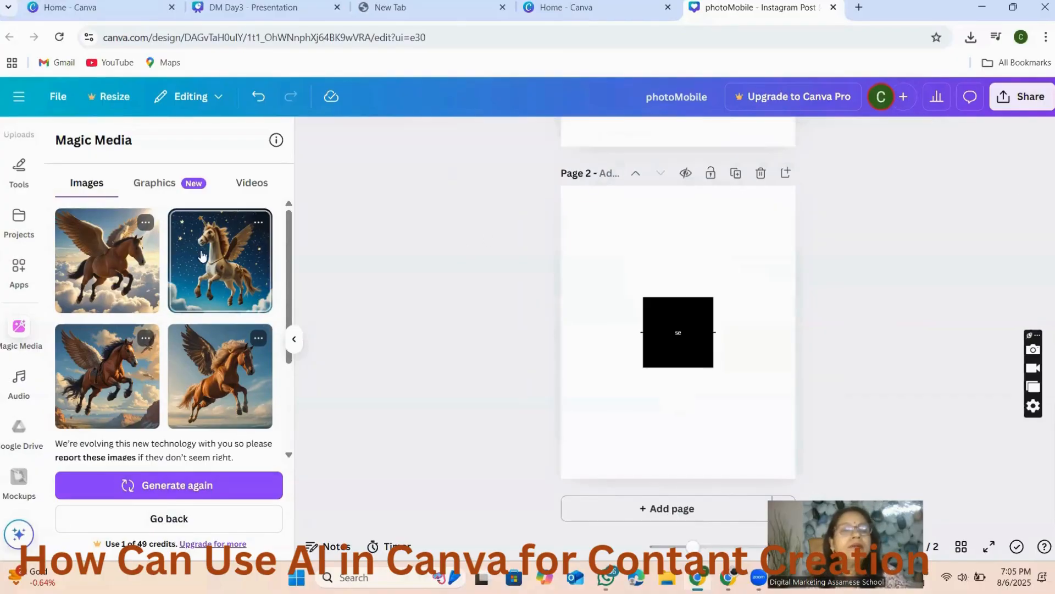
Step: Add the generated white winged horse on a starry sky to page 2, enlarge it to the page's width and move it down
left_click(221, 253)
left_click_drag(611, 265, 519, 174)
left_click_drag(745, 397, 809, 463)
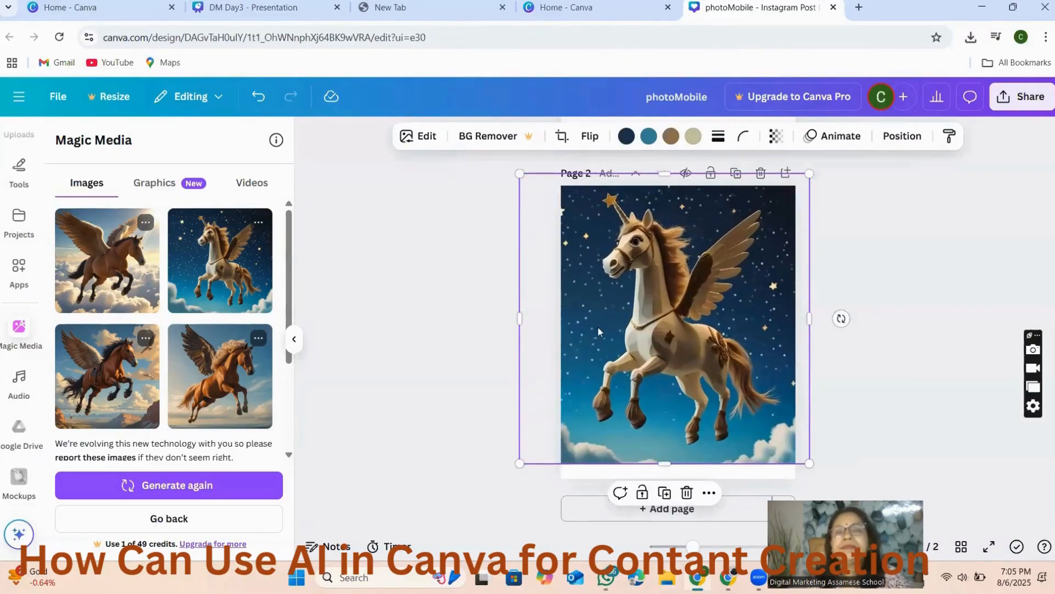
left_click_drag(715, 267, 715, 289)
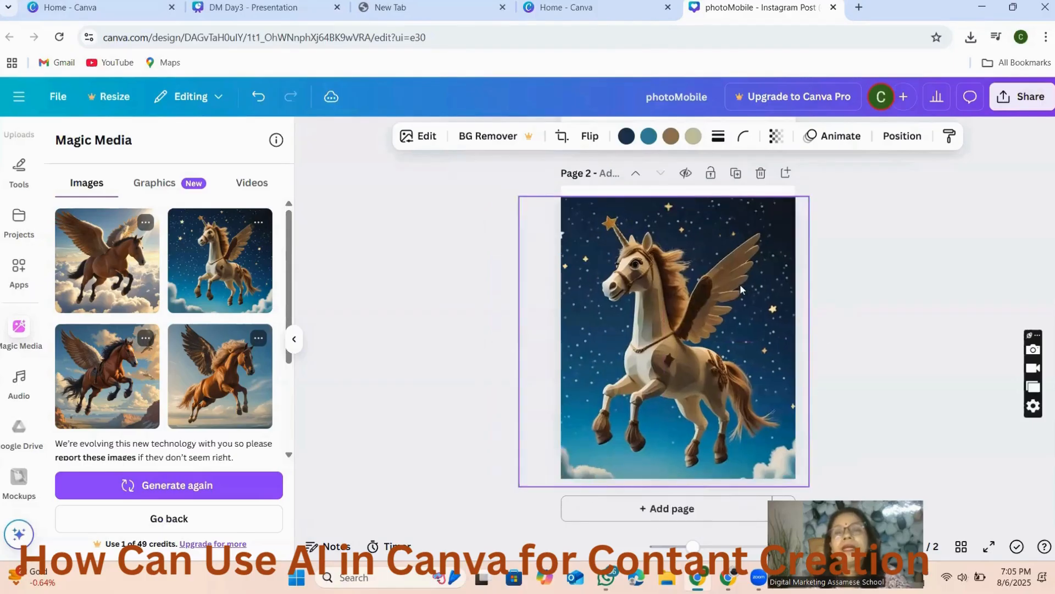
Step: Recolor the teal sky of the winged horse image on page 2 to magenta #771B4b from the photo colors
left_click(650, 139)
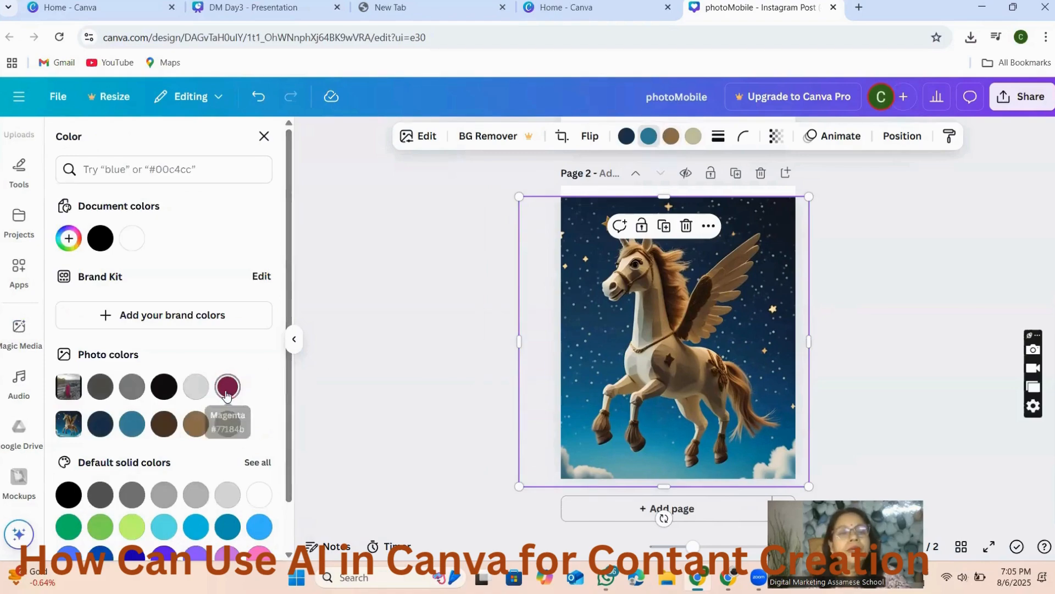
left_click(226, 387)
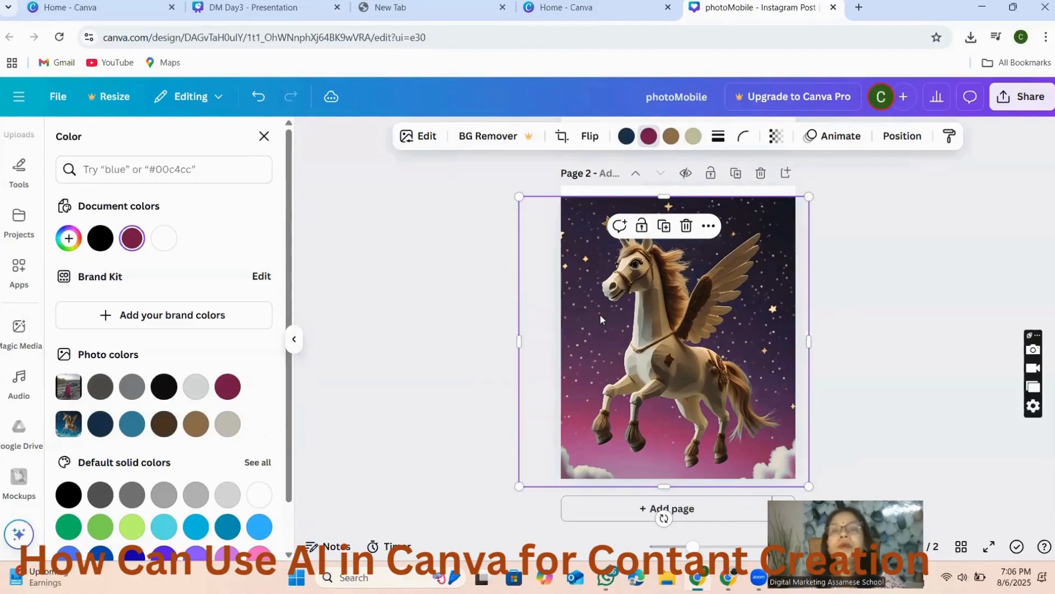
Step: Try the Scrapbook, Tectonic and Stomp photo animations on the winged horse image
left_click(833, 136)
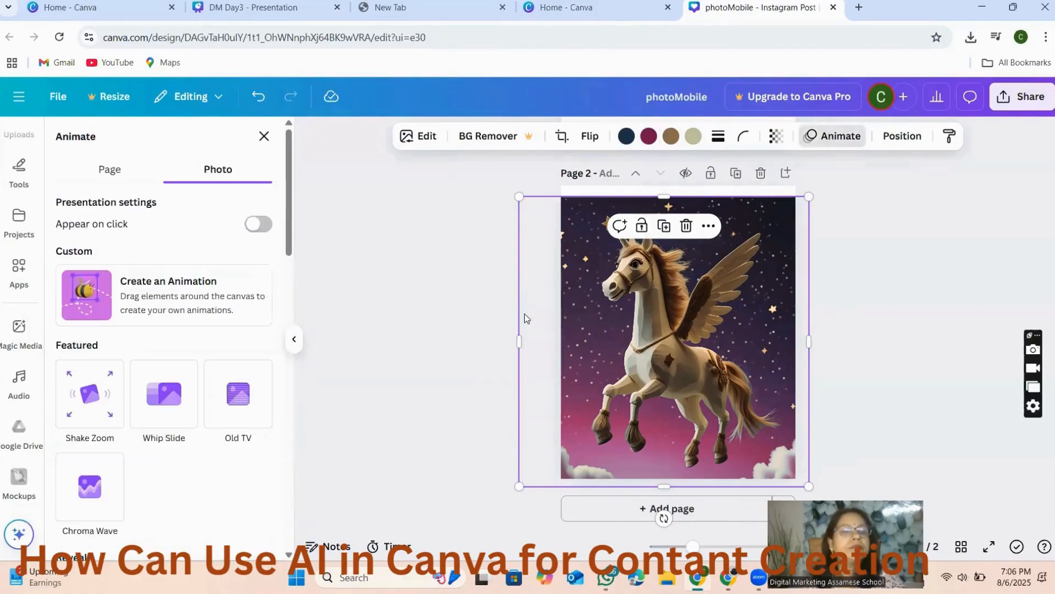
scroll(151, 299, "down", 8)
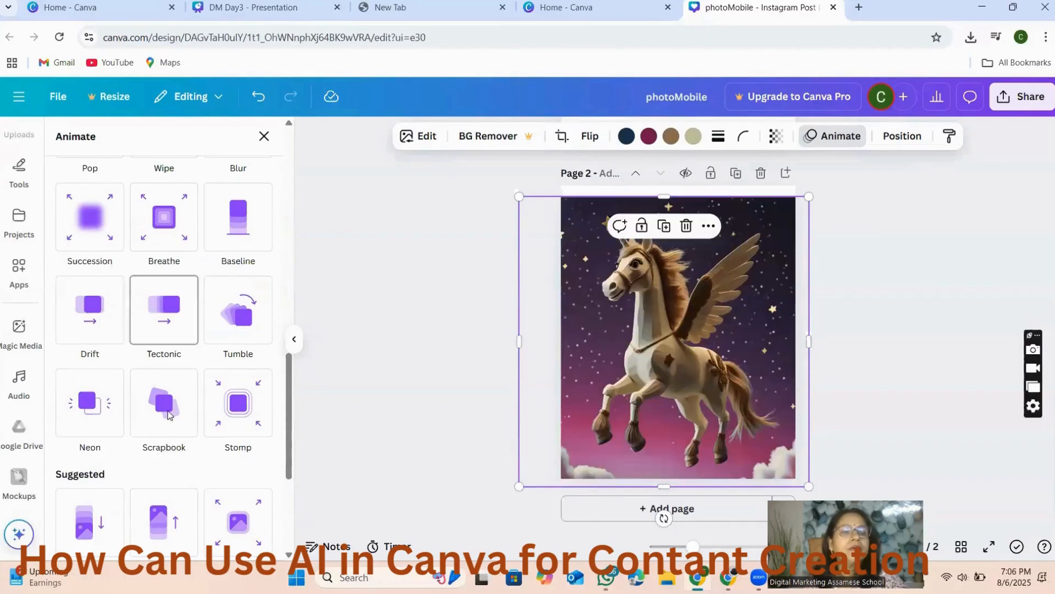
left_click(163, 412)
left_click(238, 316)
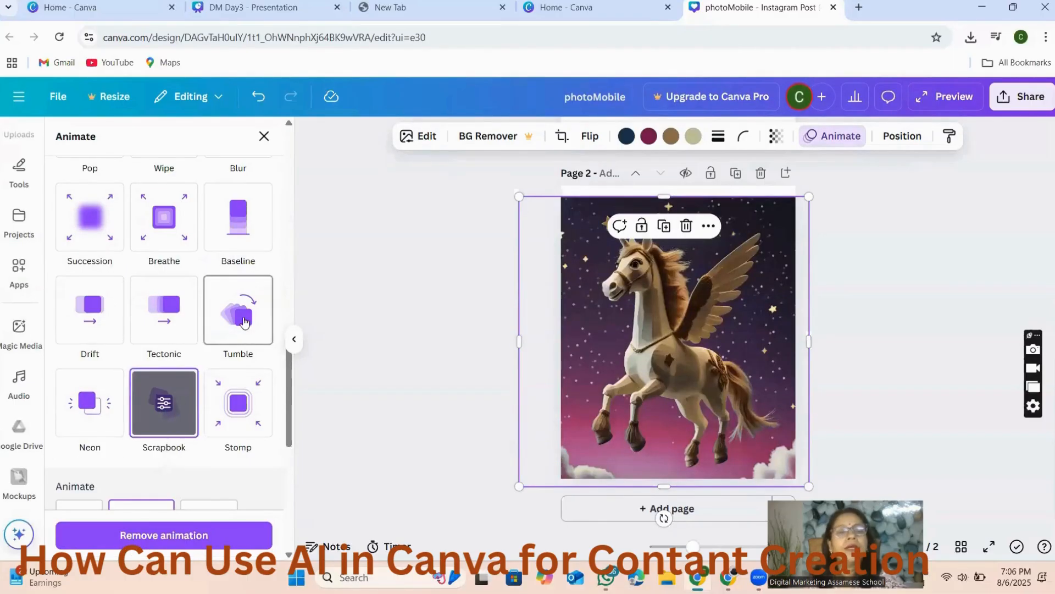
left_click(166, 277)
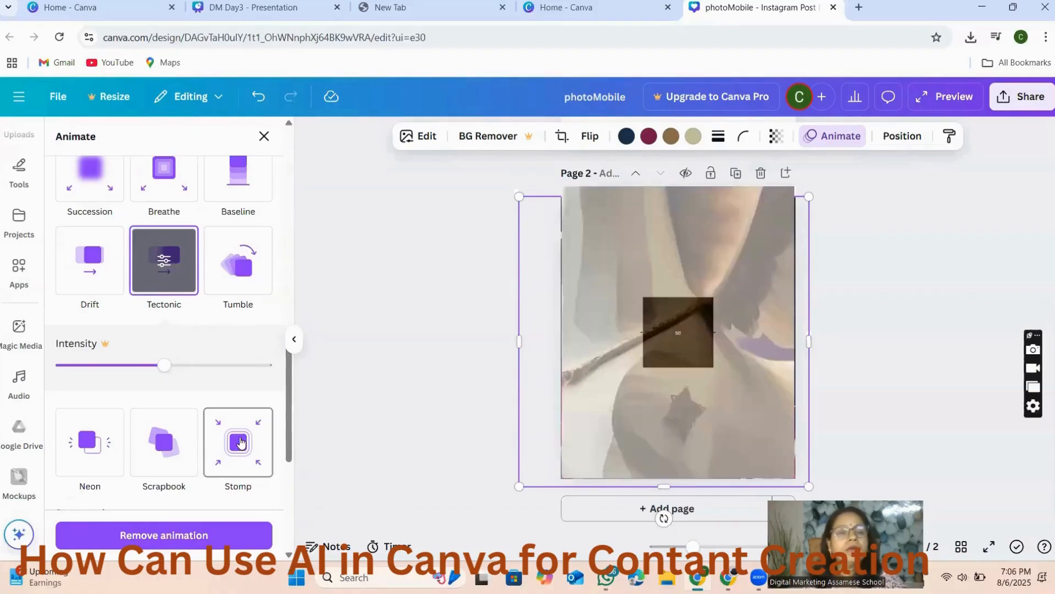
left_click(241, 440)
scroll(256, 391, "down", 2)
scroll(255, 392, "down", 5)
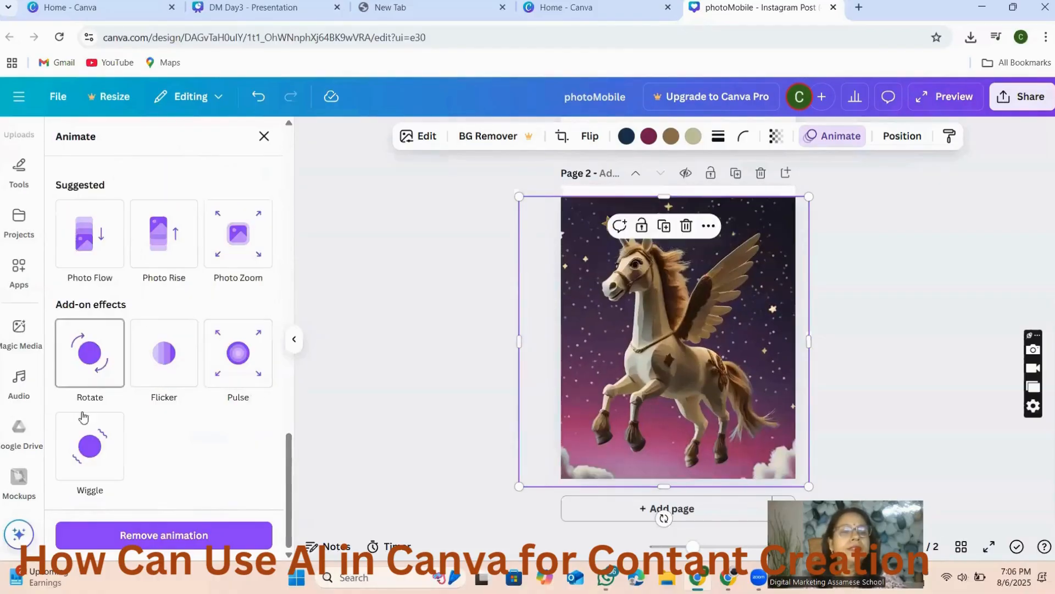
Step: Add the Flicker and Rotate add-on effects to the winged horse image
left_click(162, 354)
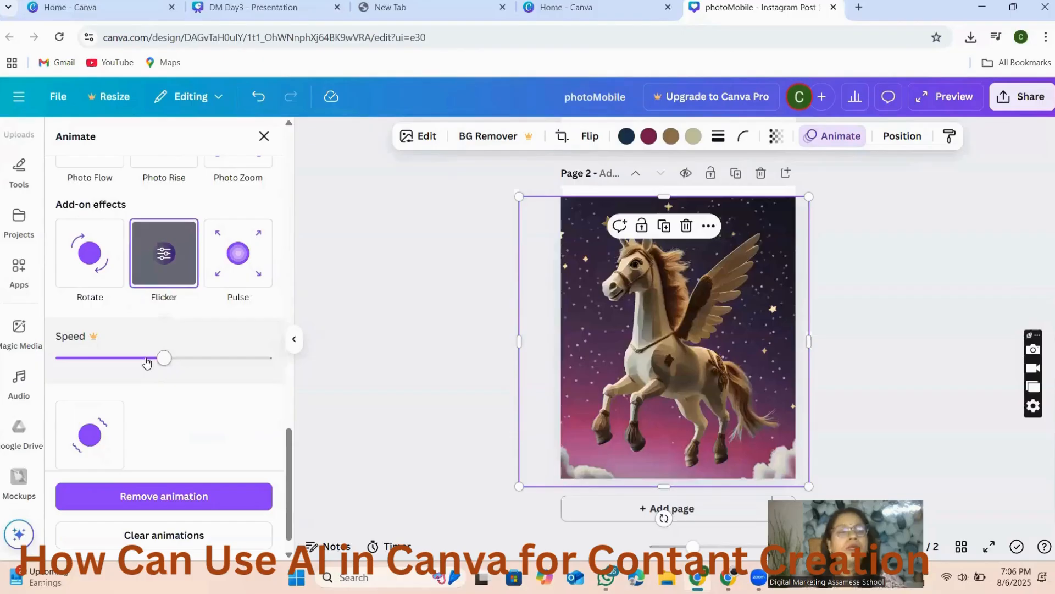
scroll(124, 342, "up", 5)
scroll(129, 357, "down", 6)
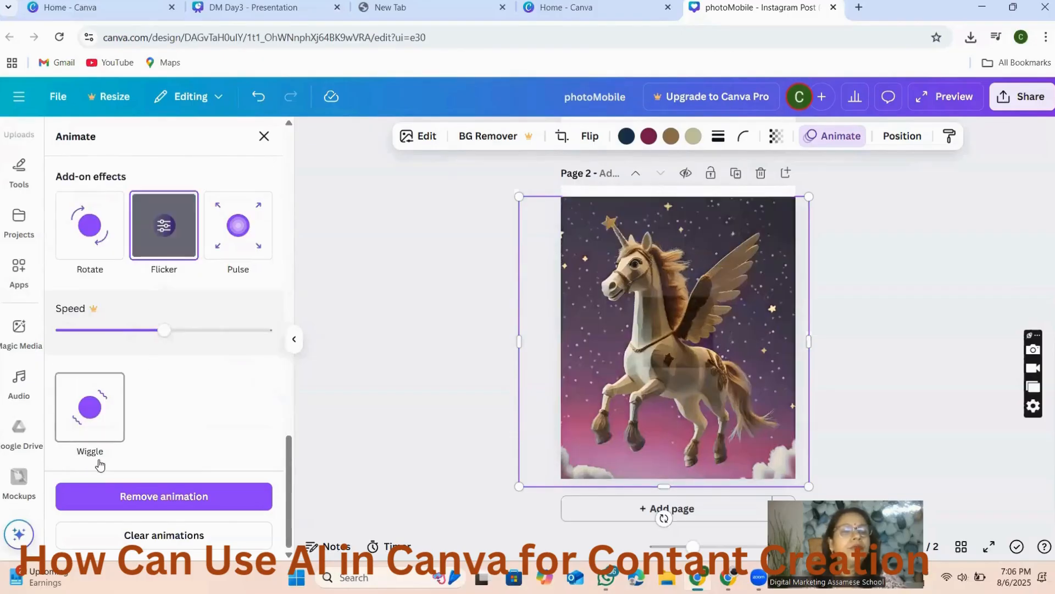
left_click(113, 273)
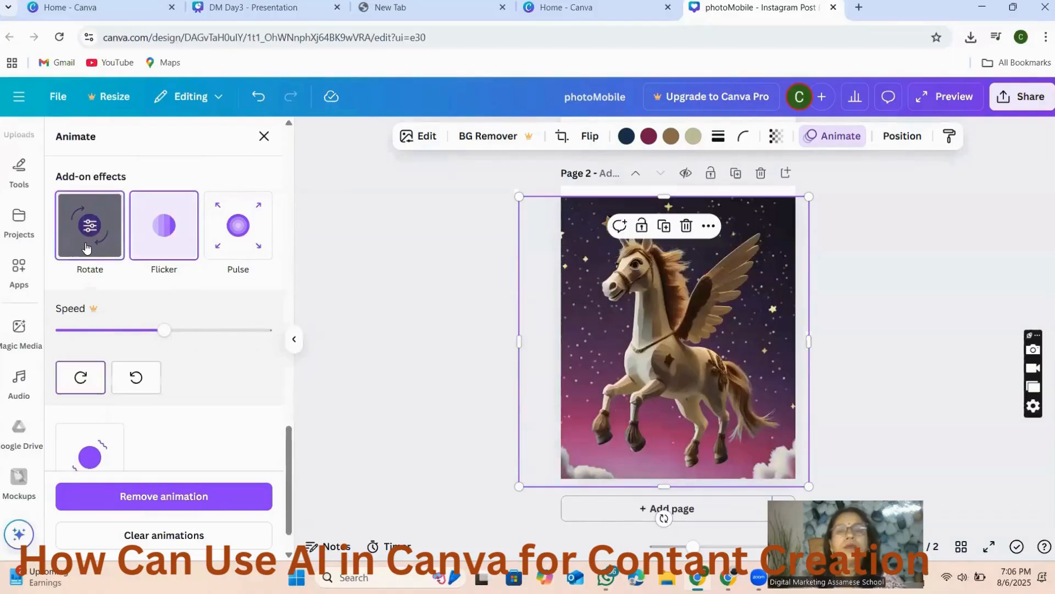
Step: Apply the Rise animation to the winged horse image, try to set its direction to downward, and dismiss the upgrade offer
scroll(85, 330, "up", 5)
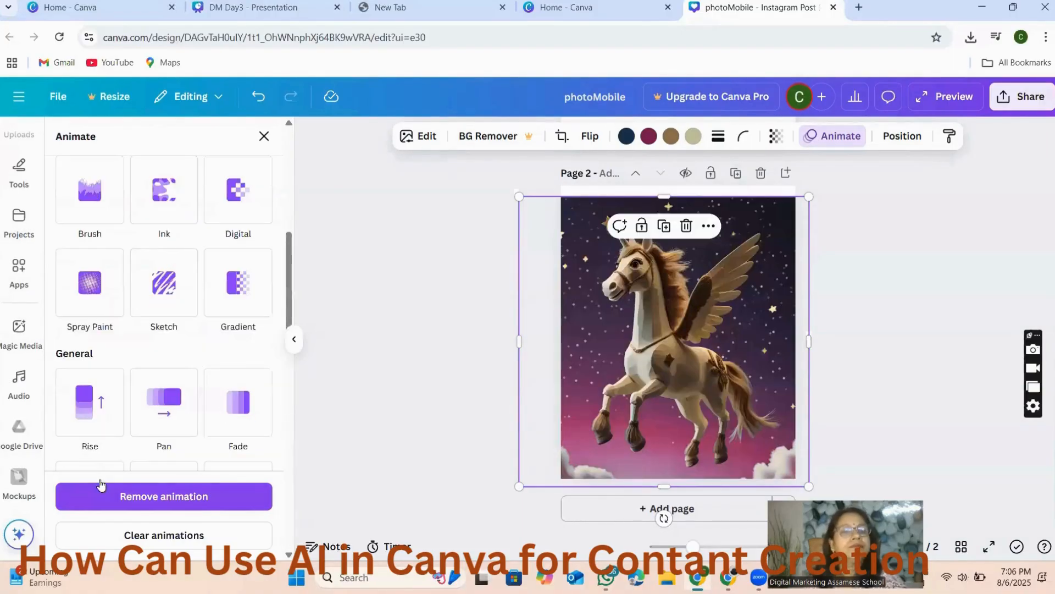
left_click(81, 422)
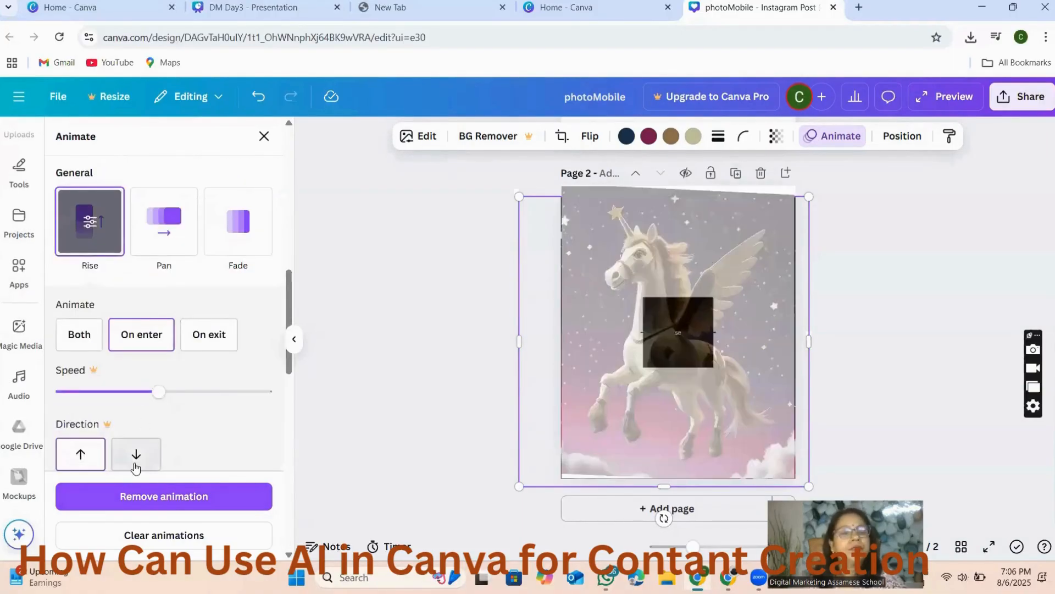
left_click(135, 456)
left_click(870, 124)
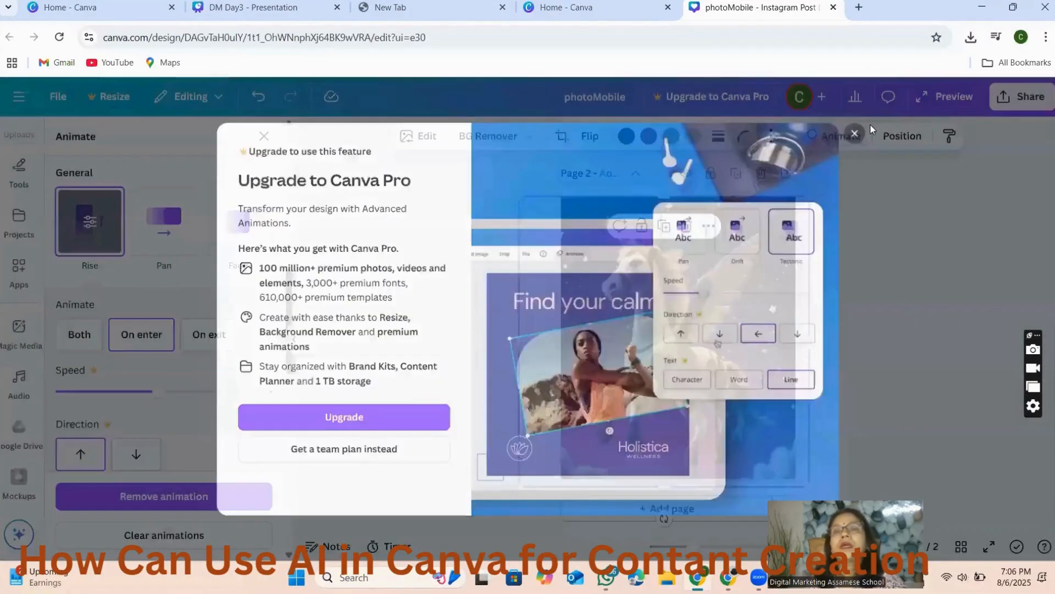
Step: Try the Whip Slide and Old TV animations on the winged horse image and delete the image from page 2
scroll(96, 361, "up", 5)
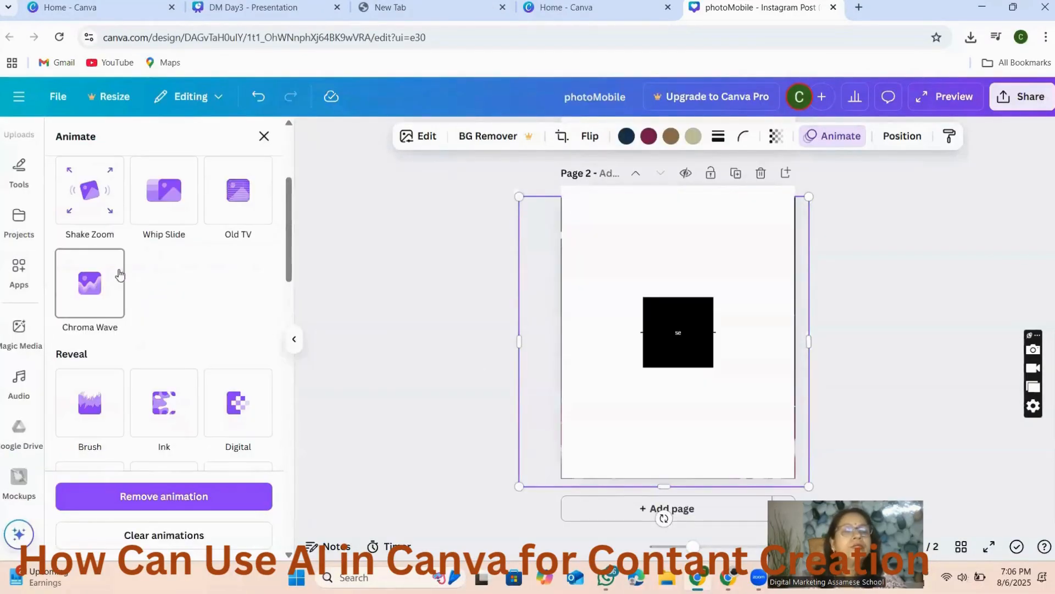
left_click(172, 184)
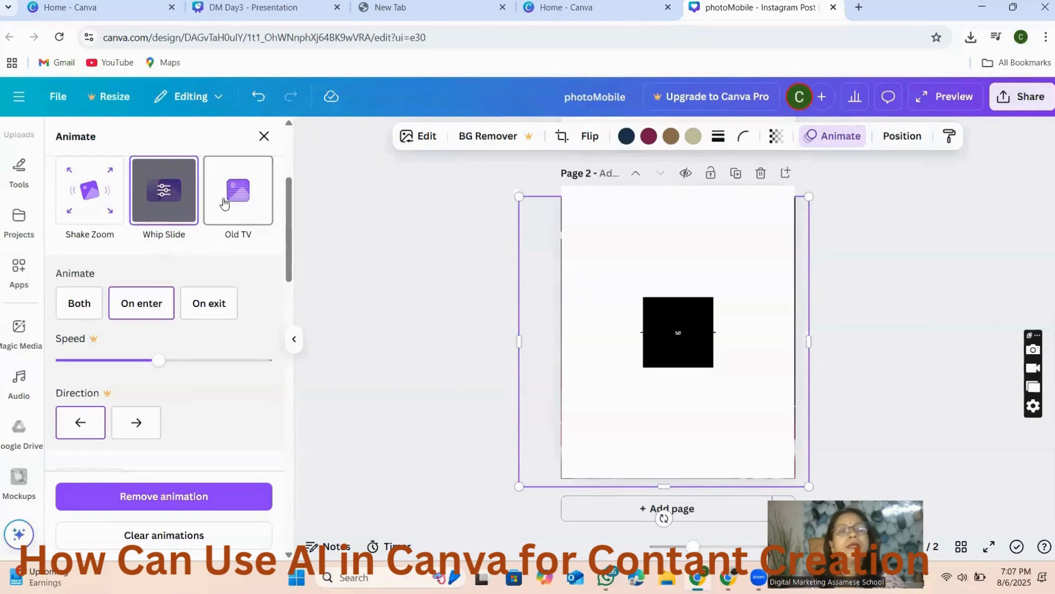
left_click(233, 191)
scroll(179, 398, "up", 3)
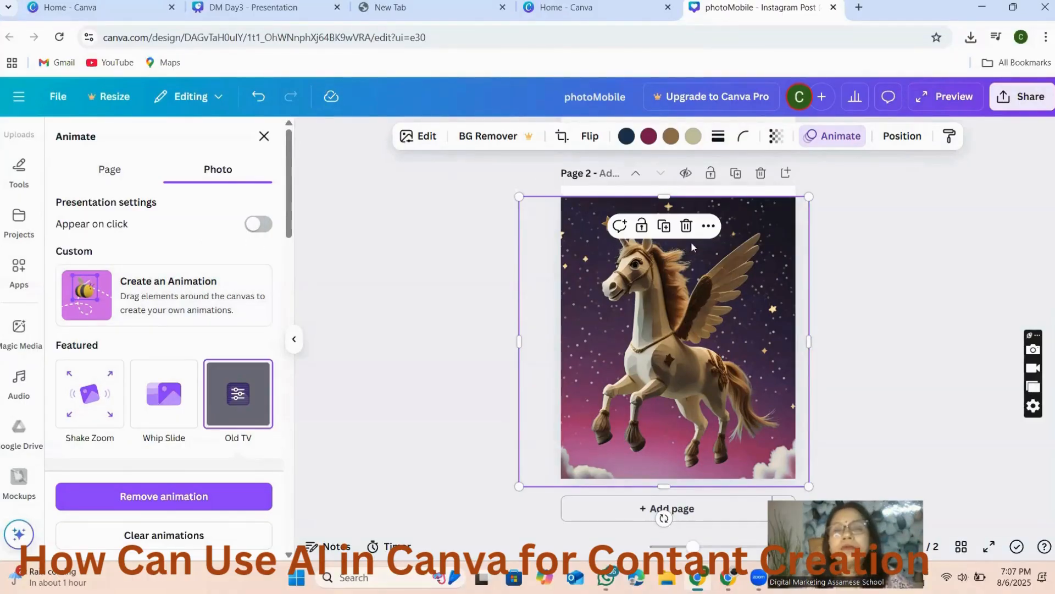
left_click(687, 227)
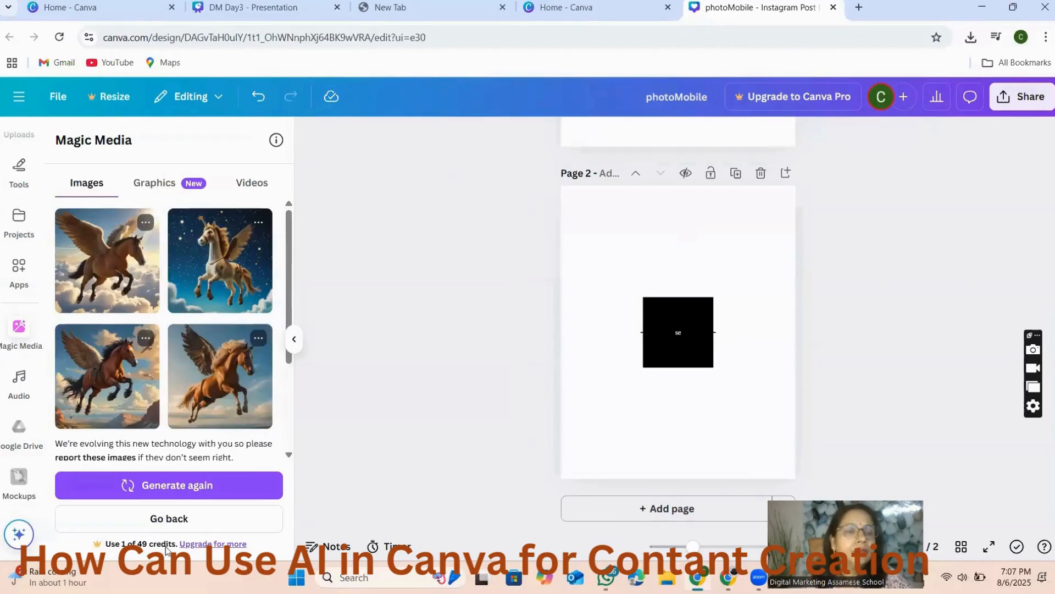
Step: Generate Magic Media images from the sample prompt "A synthetic forest with glowing fungus, plants, and flowers"
left_click(171, 517)
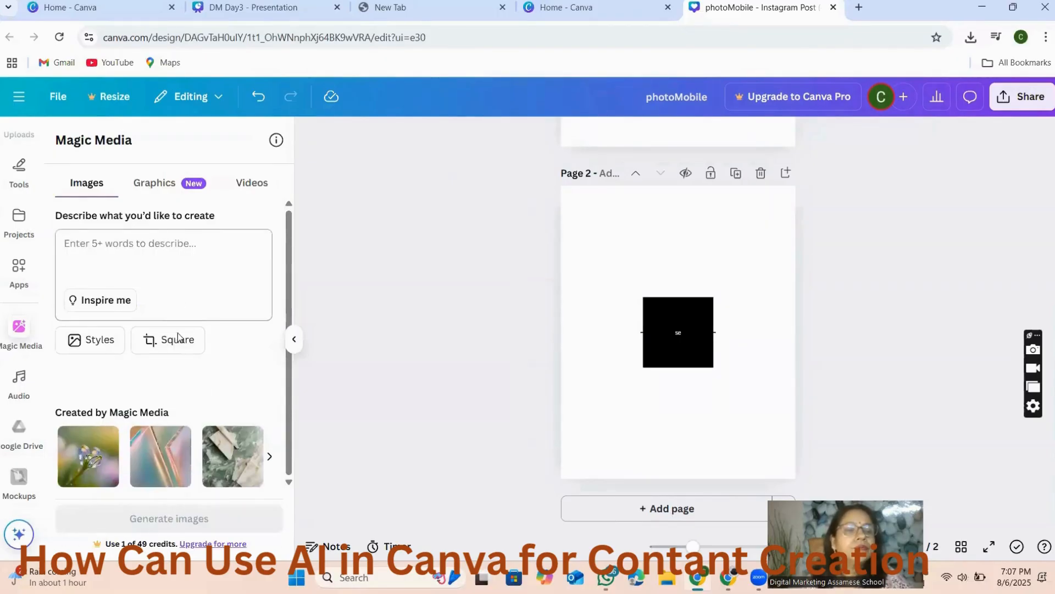
left_click(269, 456)
left_click(270, 456)
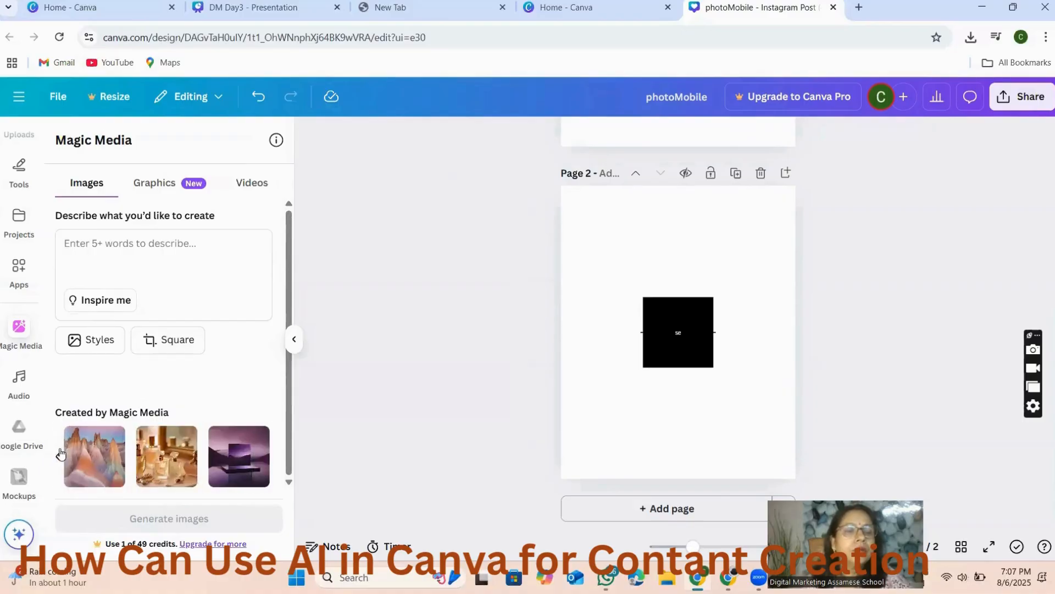
left_click(58, 456)
left_click(159, 464)
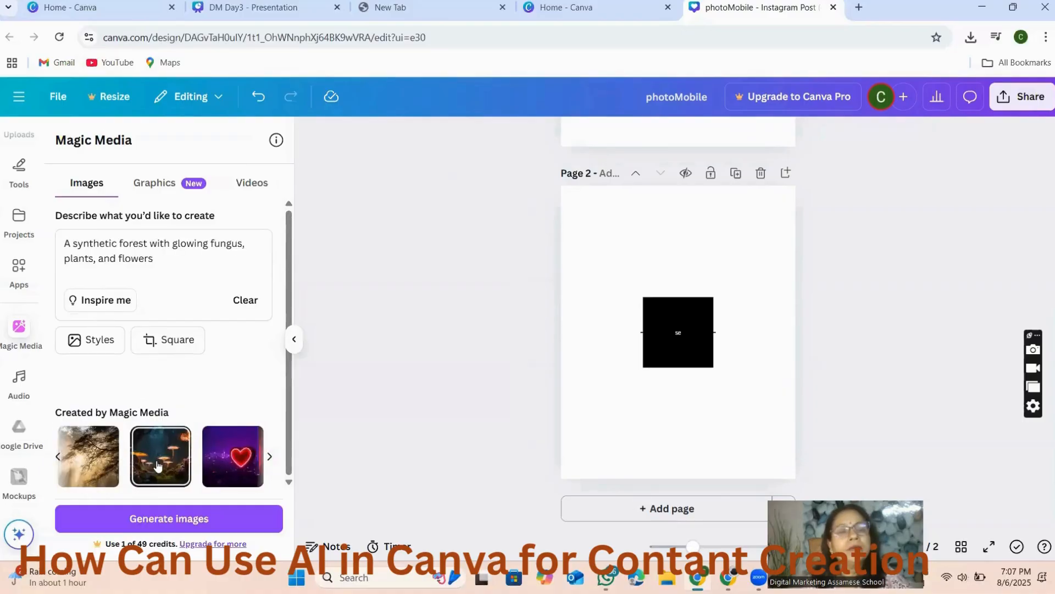
left_click(172, 517)
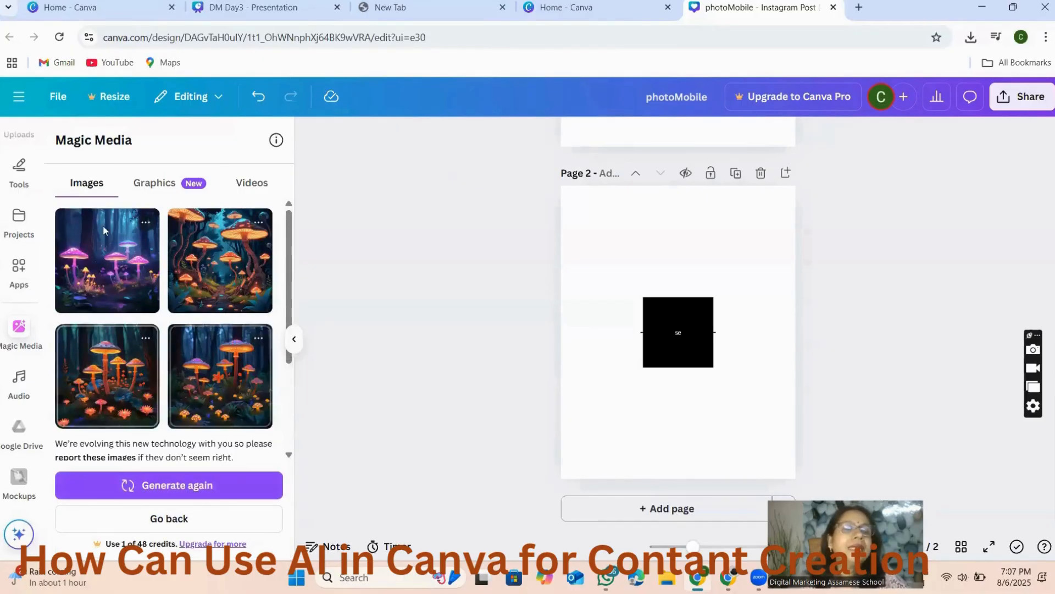
Step: Add the generated purple glowing mushroom image to page 2 and enlarge it to cover the page's full width
left_click(115, 244)
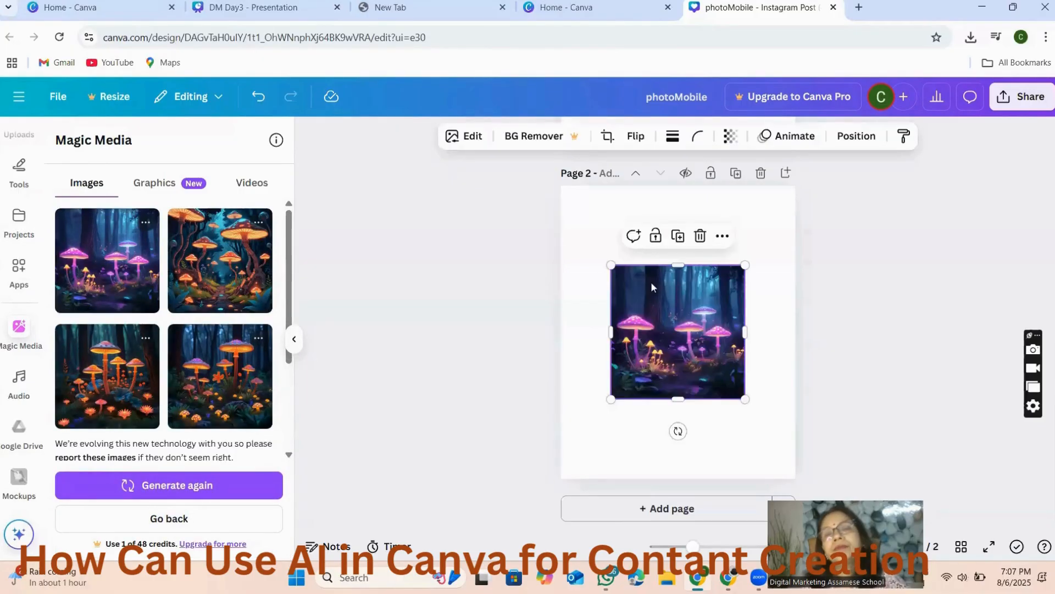
left_click_drag(605, 259, 531, 185)
left_click_drag(741, 403, 786, 478)
left_click_drag(718, 309, 724, 317)
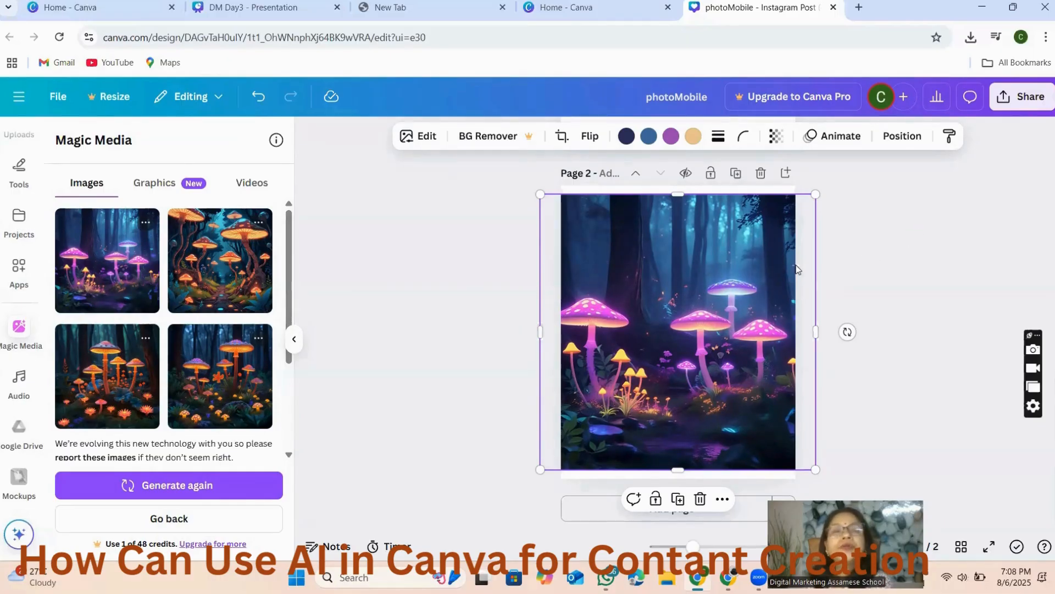
Step: Delete page 2 with the purple mushroom image and clear the remaining page
key("Delete")
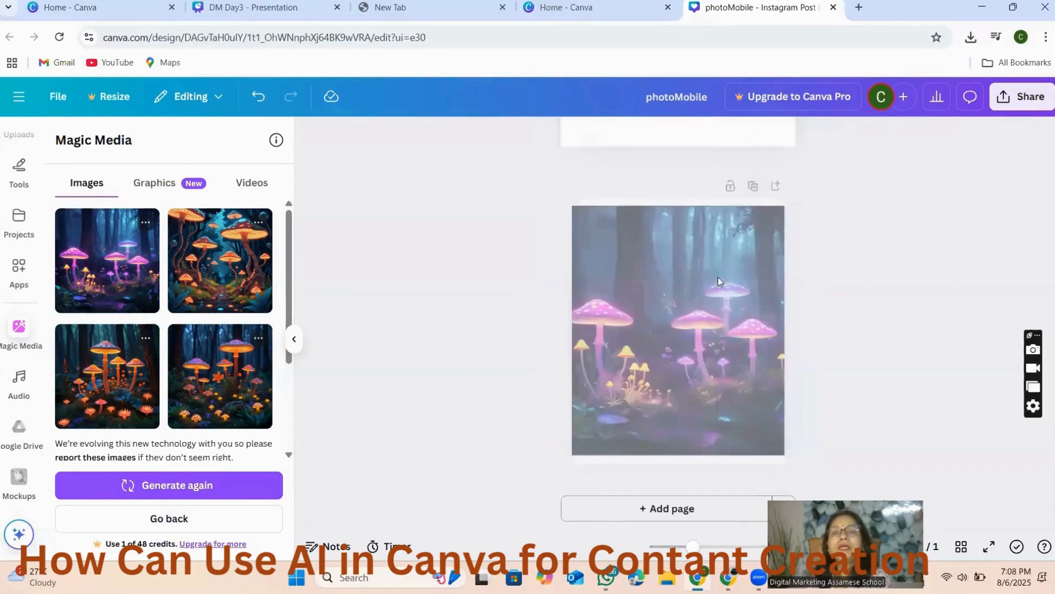
left_click(680, 306)
key("Delete")
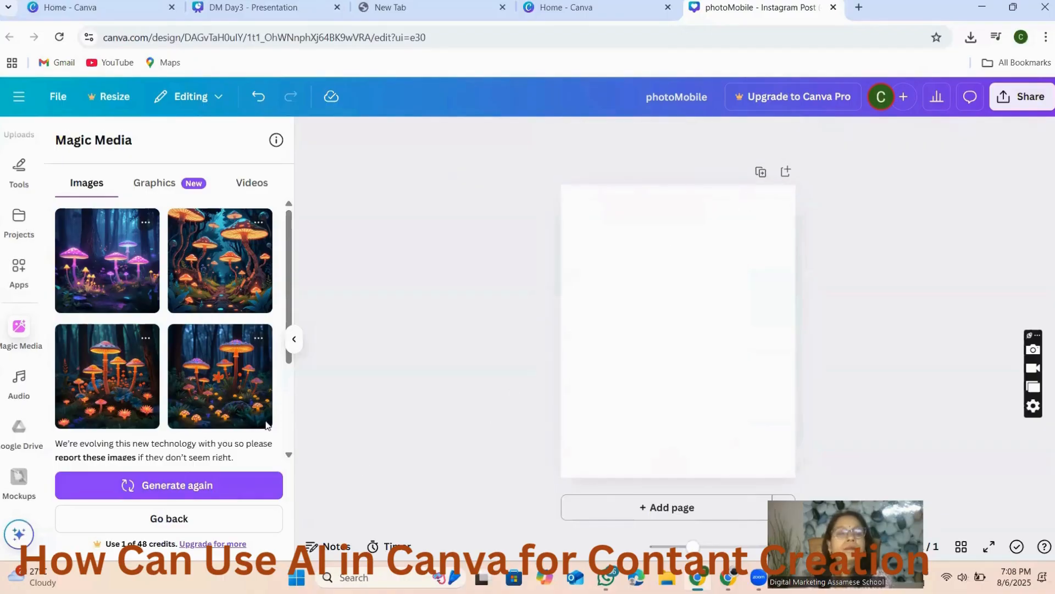
Step: Try the generated dark forest image with the orange flower among mushrooms, enlarged beyond the page edges, and delete it
left_click(242, 388)
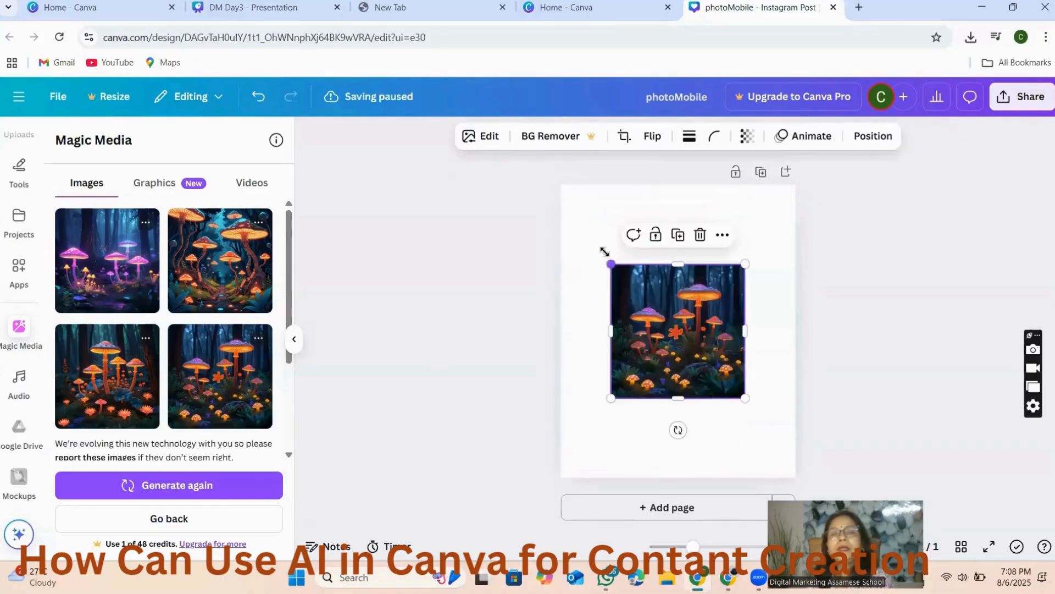
left_click_drag(607, 256, 518, 171)
left_click_drag(745, 397, 831, 498)
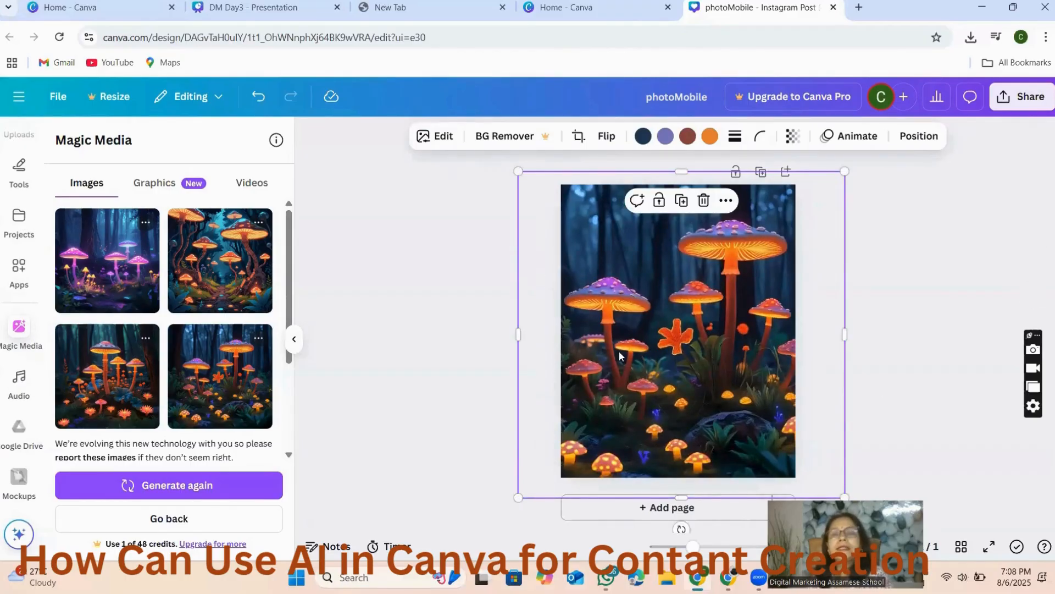
left_click(704, 200)
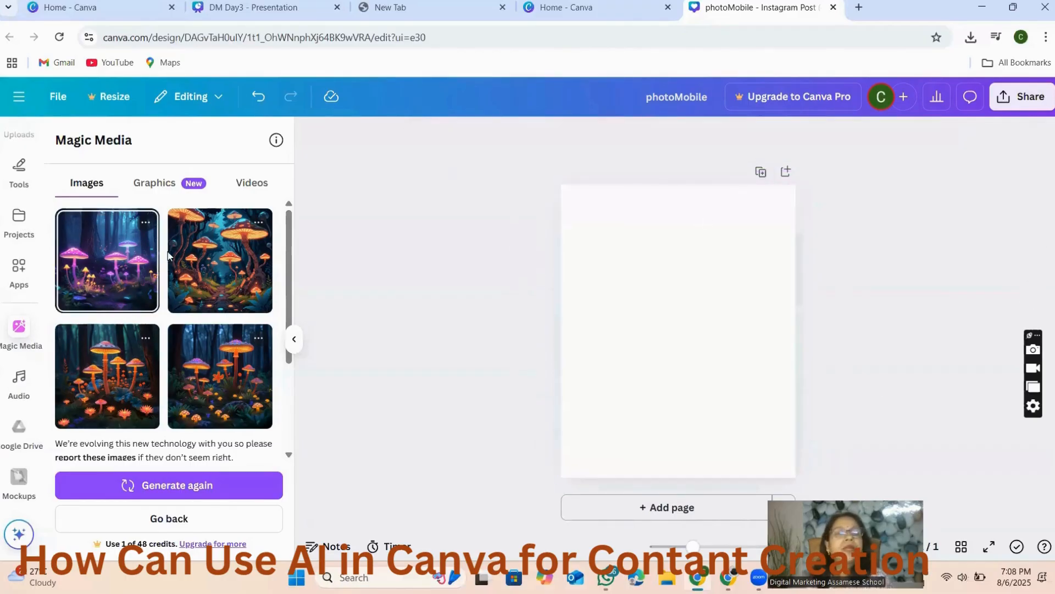
Step: Add the generated image of large orange mushrooms along a forest path and resize it to cover the whole page
left_click(197, 266)
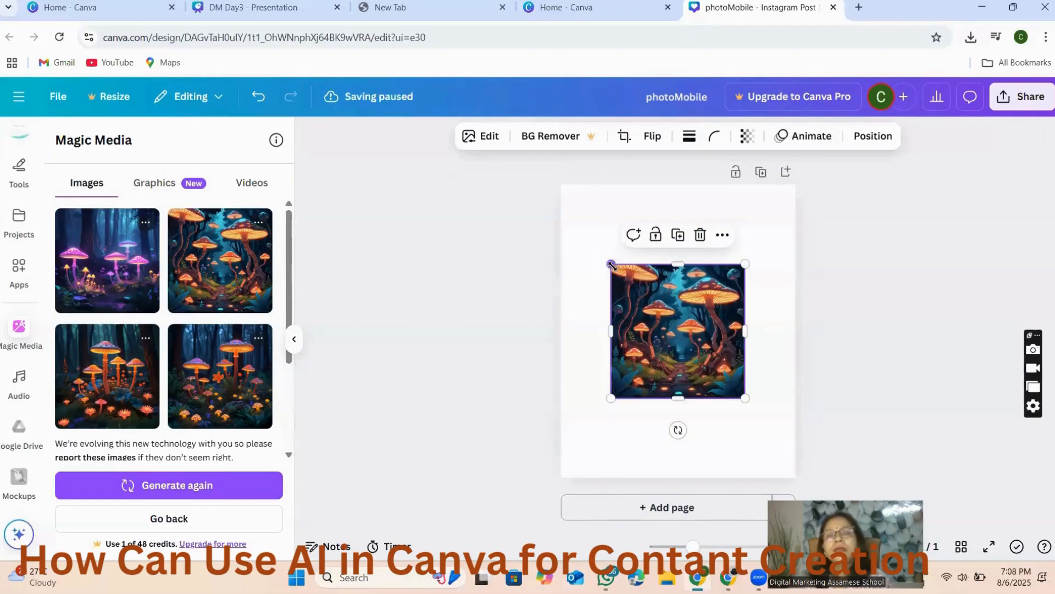
left_click_drag(611, 264, 519, 171)
left_click_drag(636, 385, 636, 398)
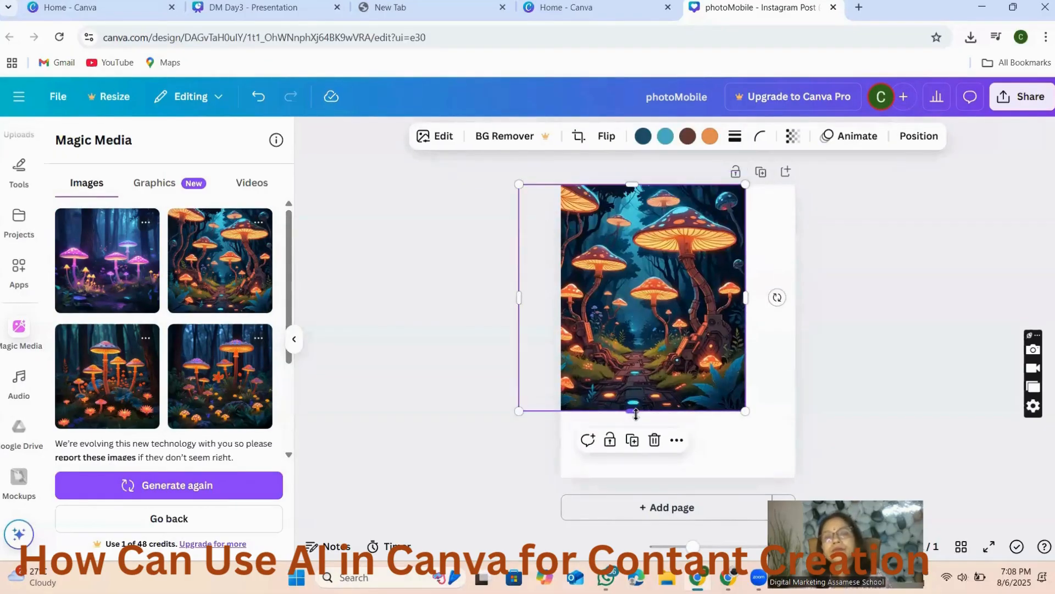
left_click_drag(658, 477, 700, 508)
left_click_drag(746, 351, 806, 351)
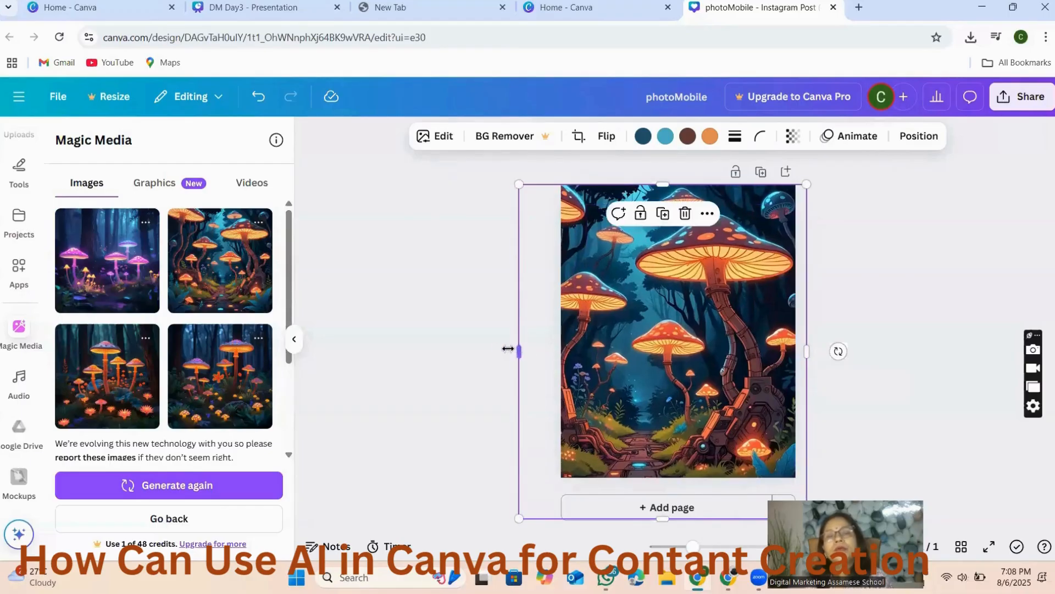
left_click_drag(508, 348, 559, 350)
left_click(956, 309)
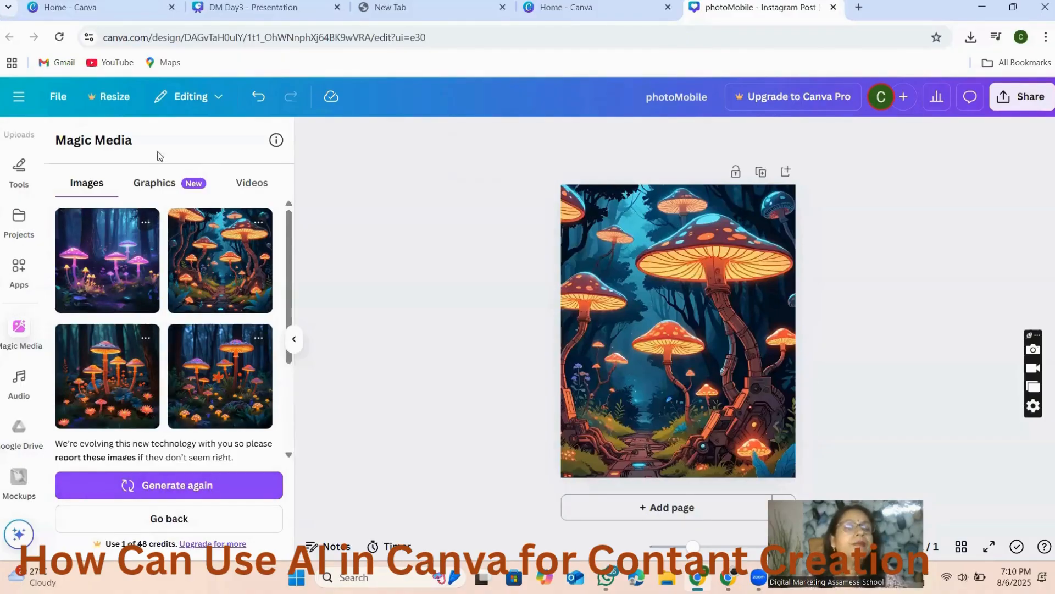
Step: Generate a Magic Media video from the prompt "Please give me a flying aroplane near heaven"
left_click(155, 183)
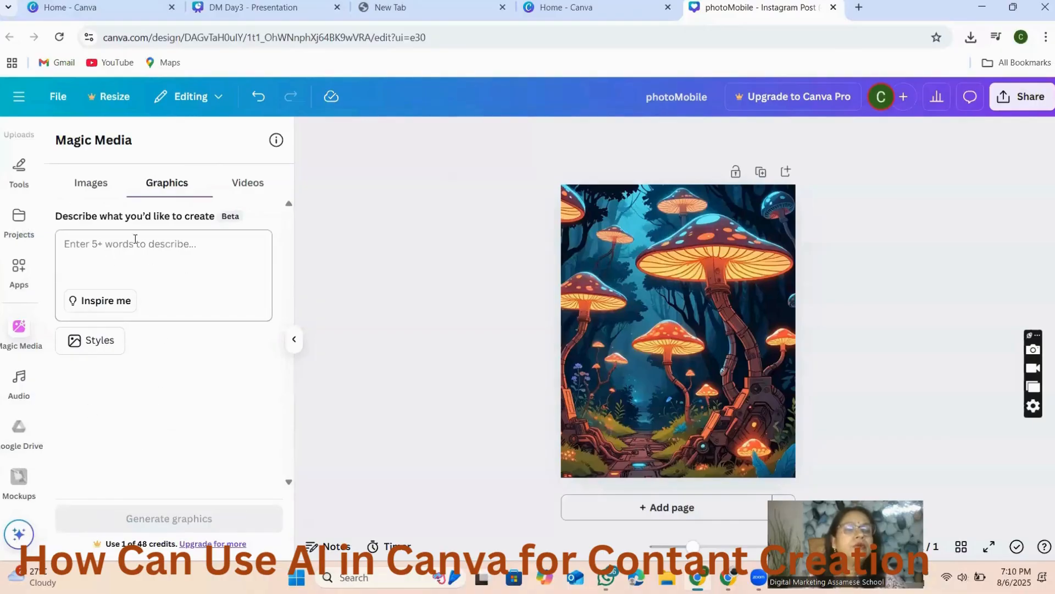
left_click(247, 183)
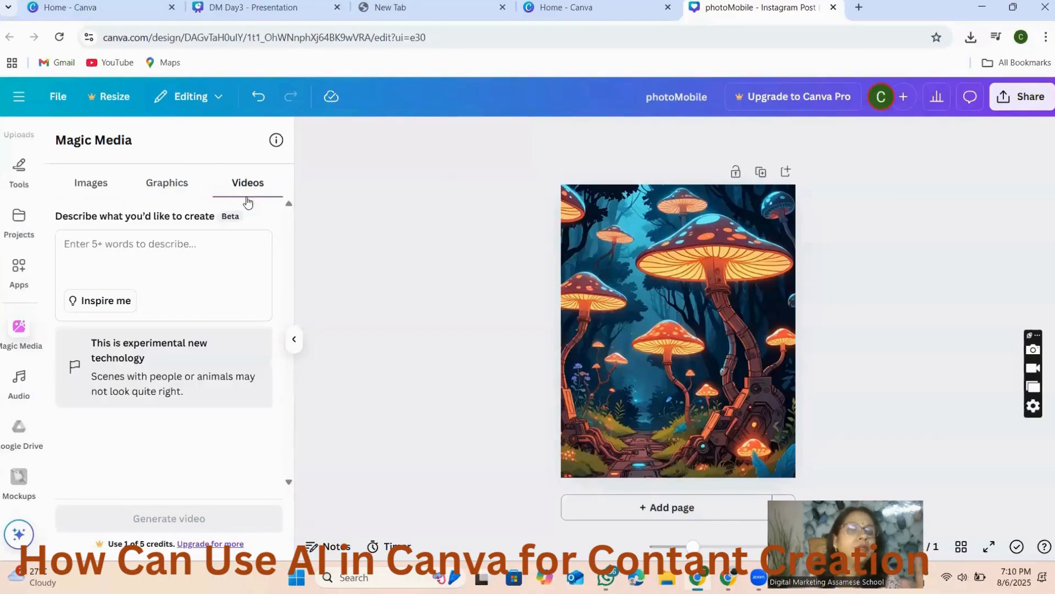
left_click(101, 246)
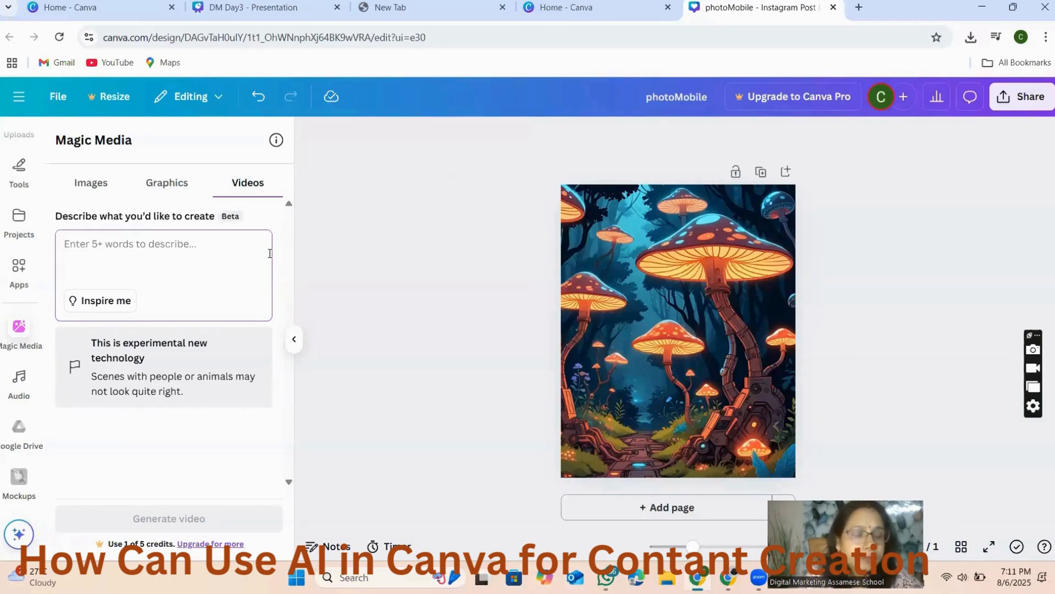
type("Please")
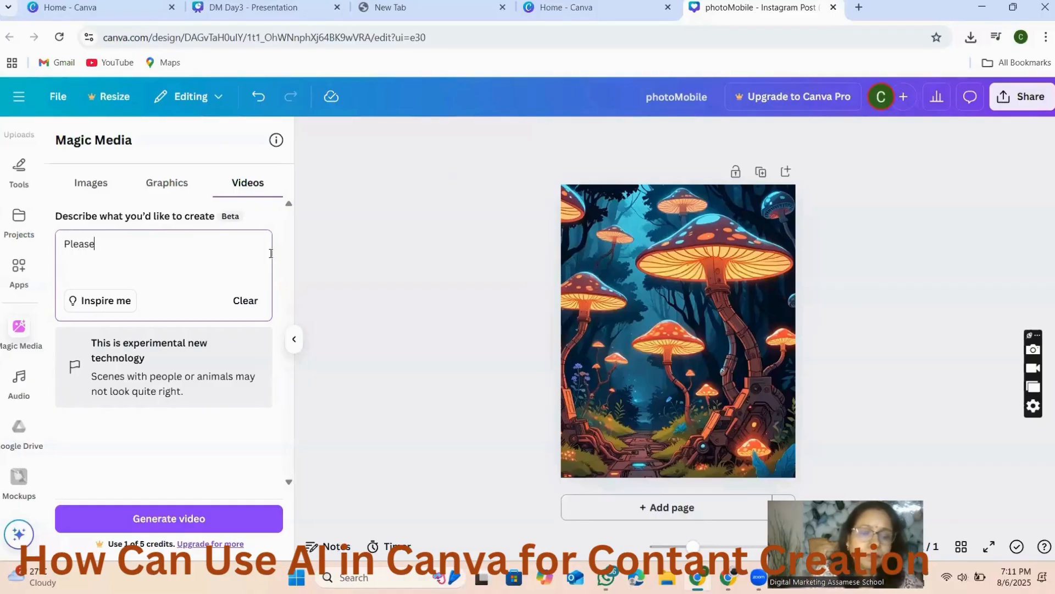
type(" give ")
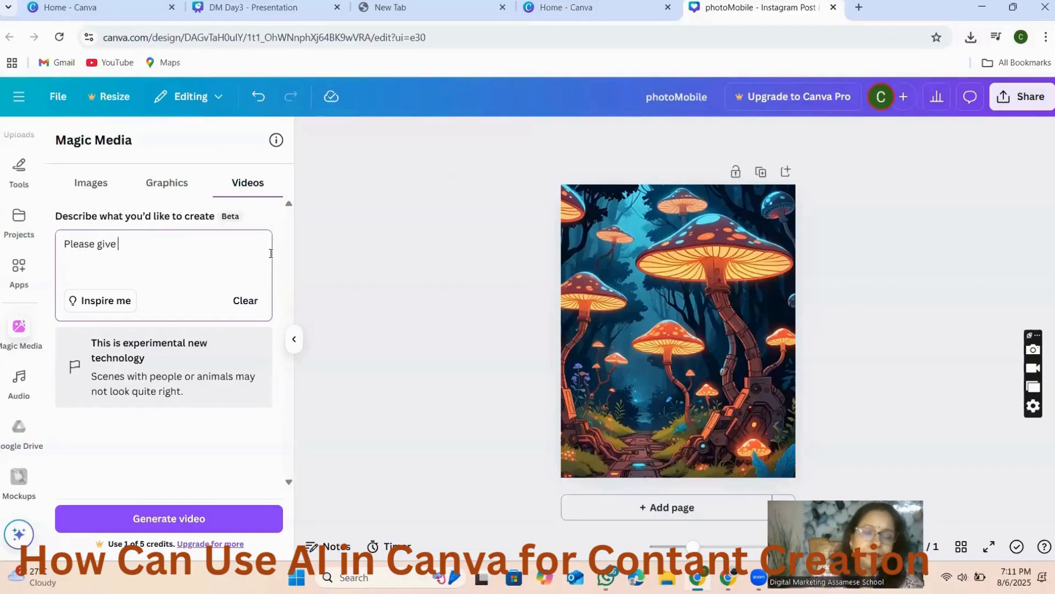
type("me a f")
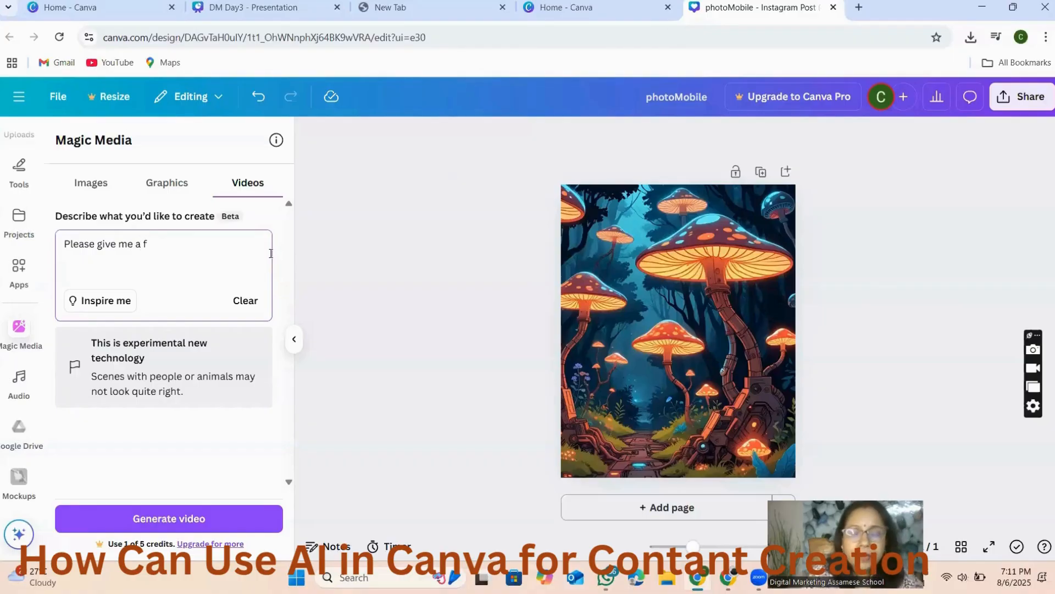
type("lying aroplane near")
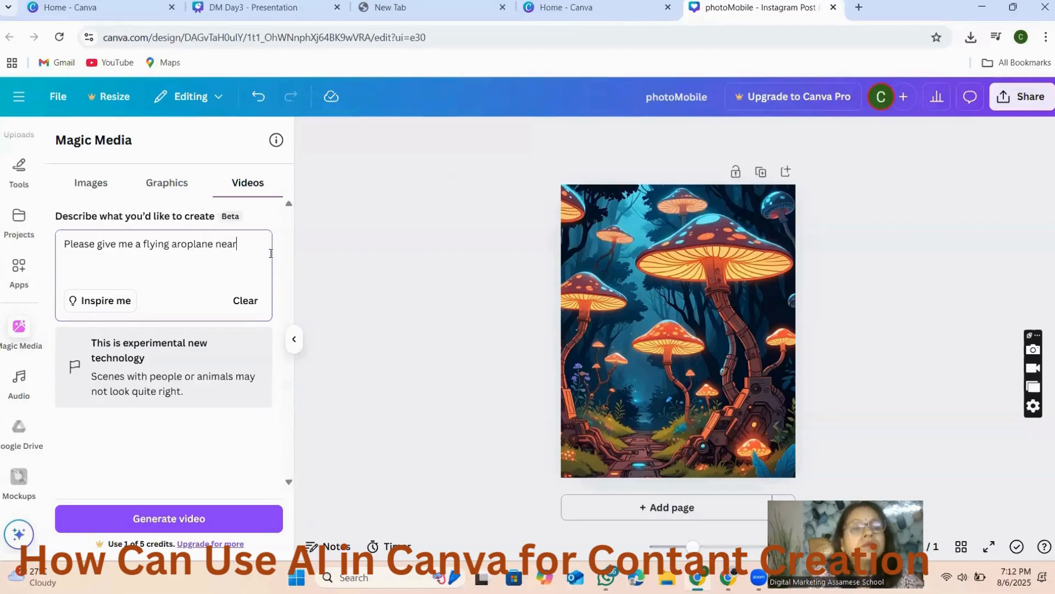
type("hea")
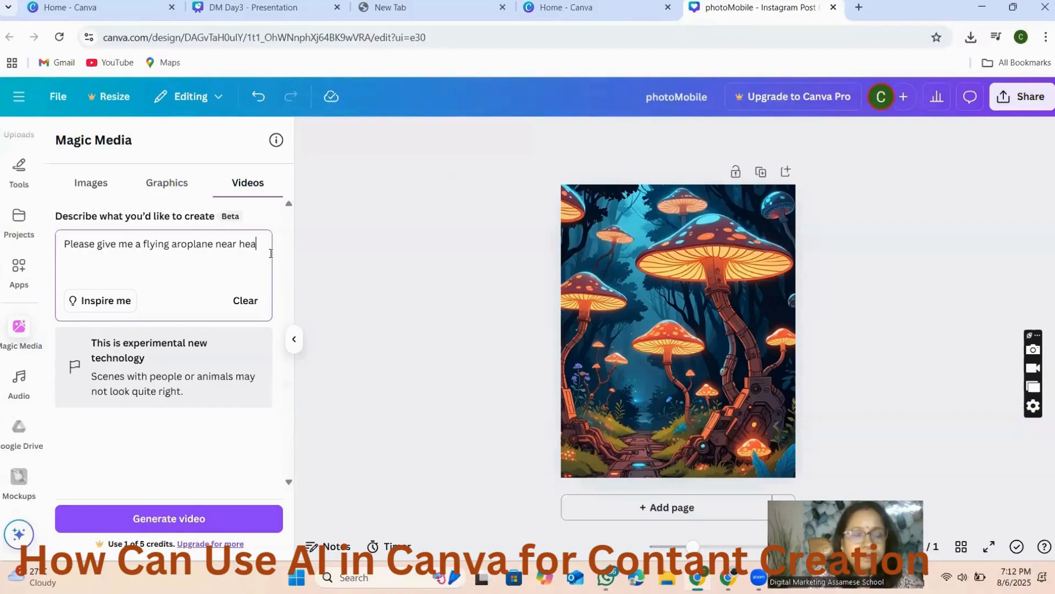
type("ven")
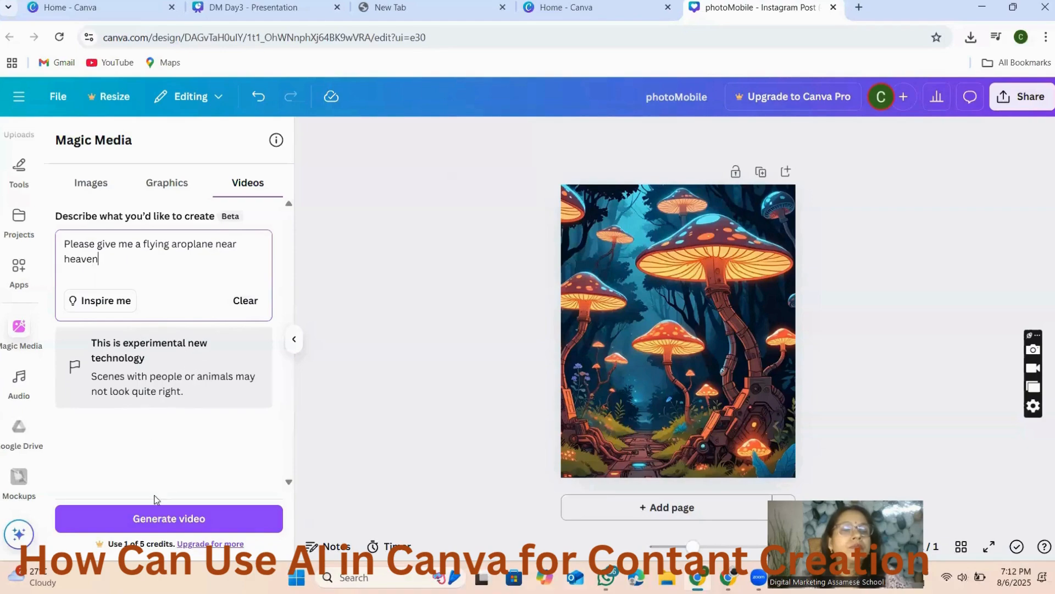
left_click(179, 521)
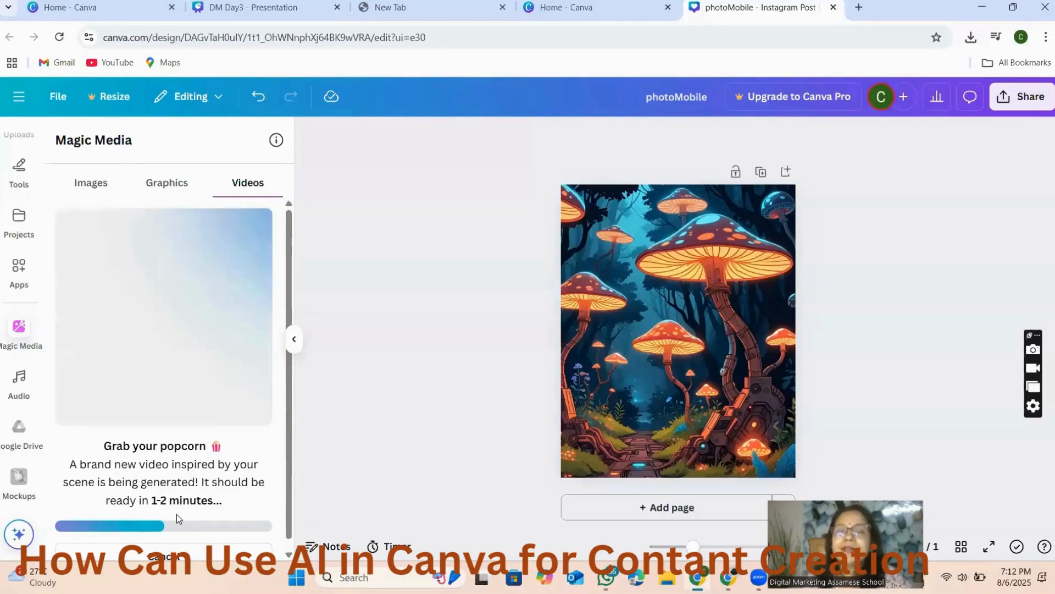
Step: Delete the orange mushroom image and add the generated airplane video to the empty page
left_click(677, 307)
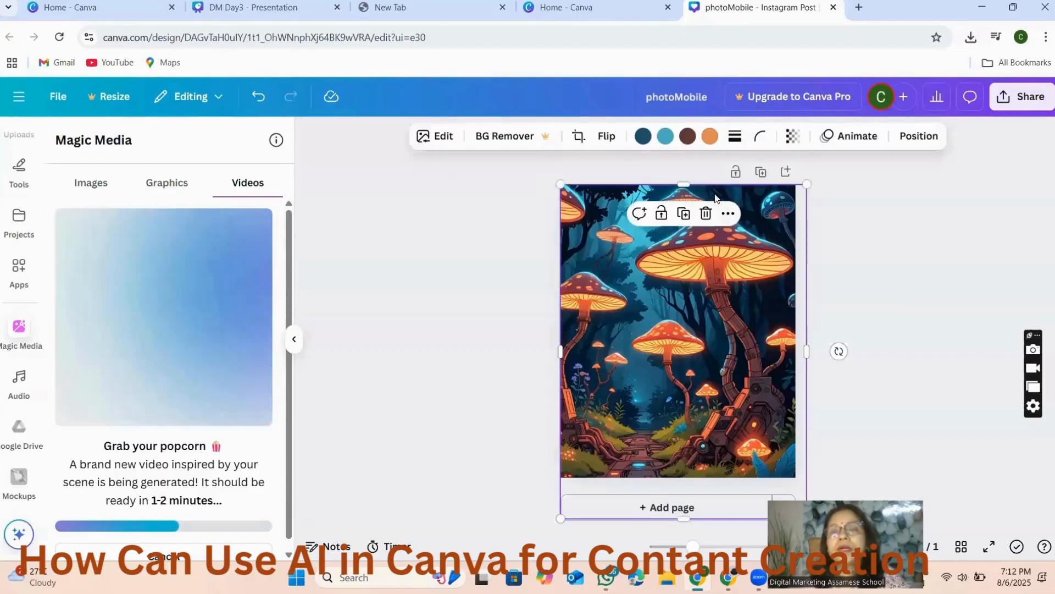
left_click(704, 213)
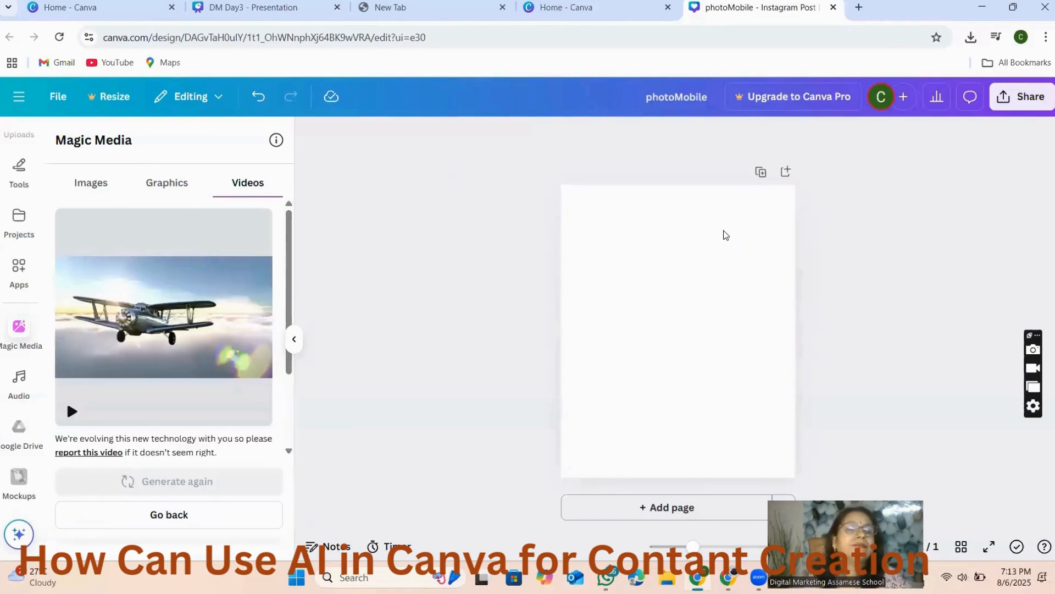
left_click(161, 334)
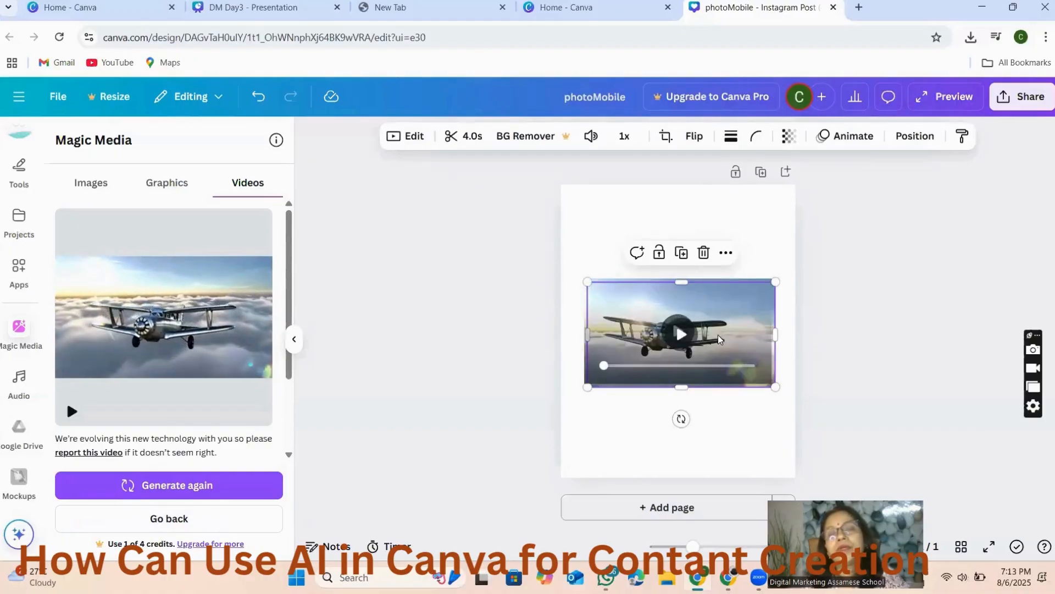
left_click(682, 253)
left_click(730, 295)
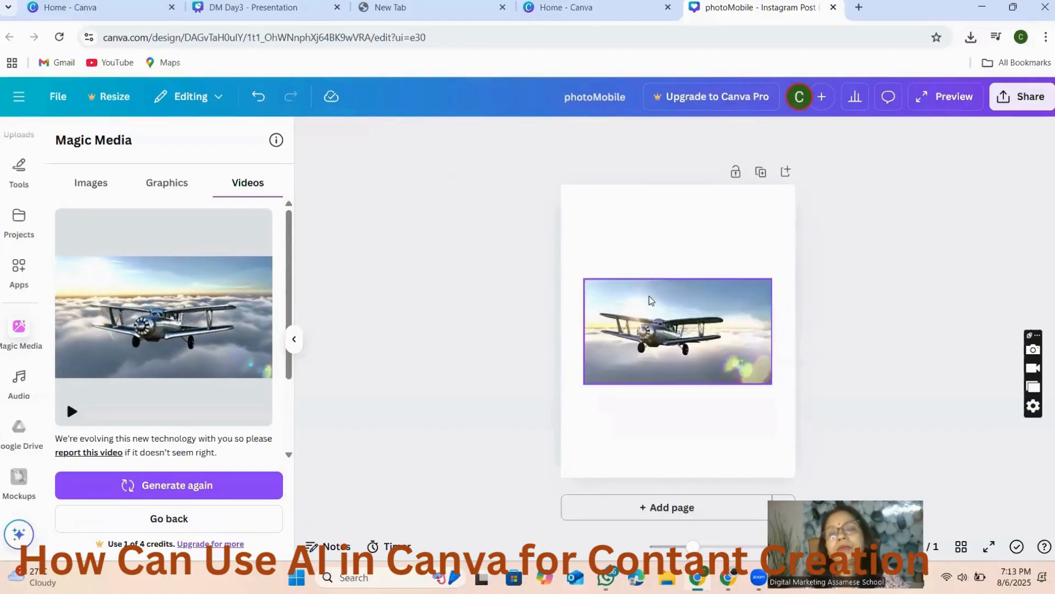
left_click(683, 318)
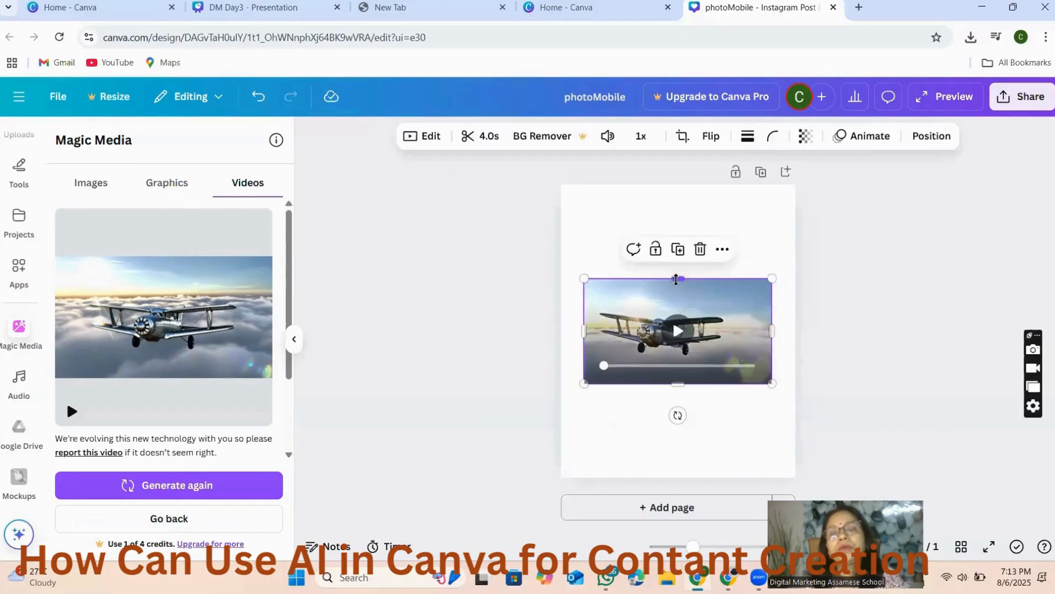
Step: Enlarge the airplane video to span the page's full width, aligned with the page's top and left edges
left_click_drag(678, 279, 678, 180)
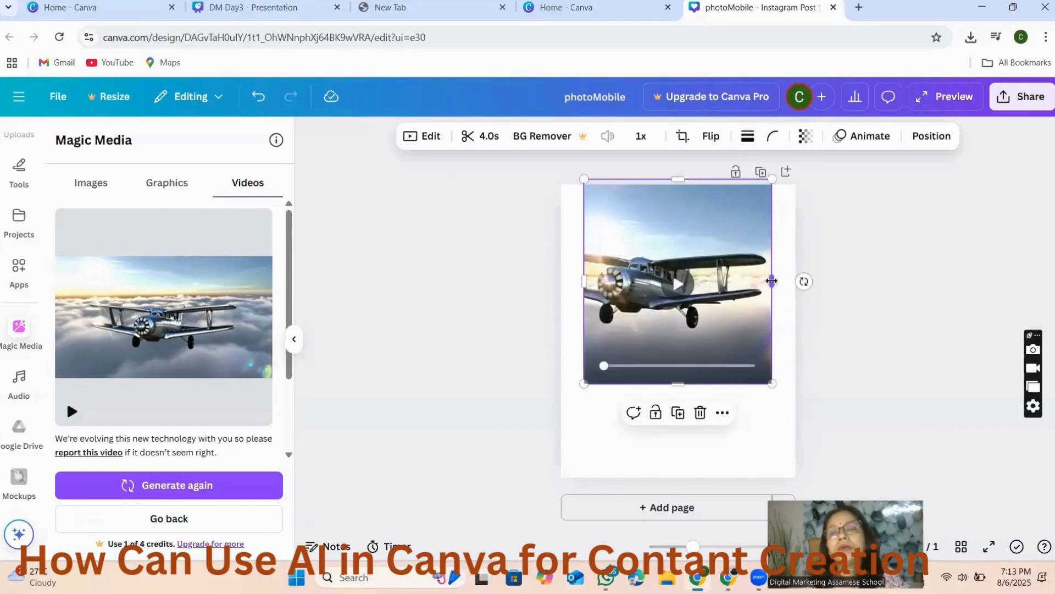
left_click_drag(772, 282, 802, 282)
left_click_drag(585, 283, 550, 281)
left_click_drag(654, 309, 665, 310)
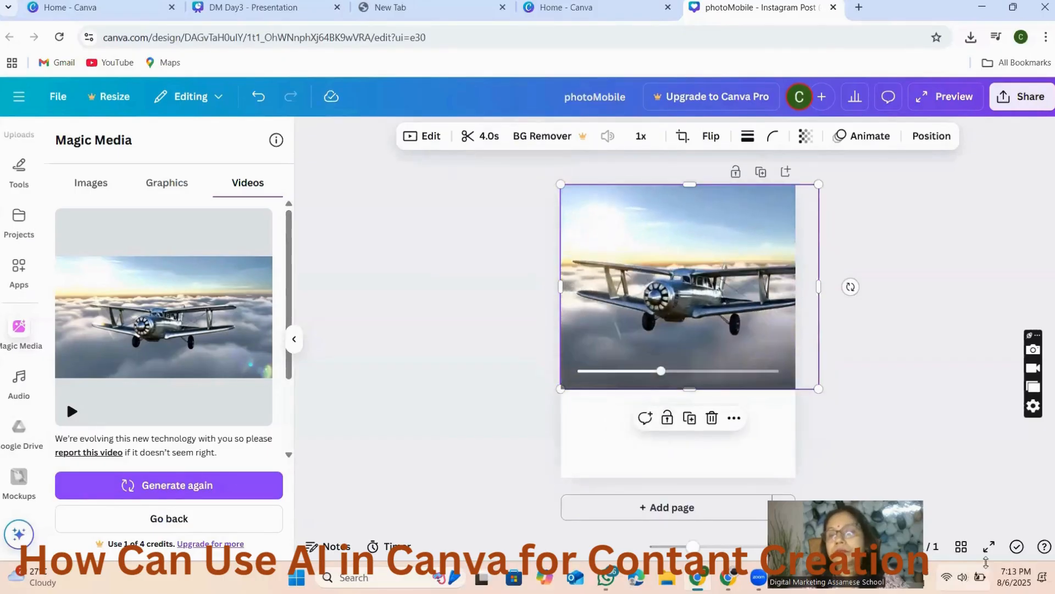
left_click(965, 572)
left_click_drag(959, 494, 1004, 493)
left_click(1015, 159)
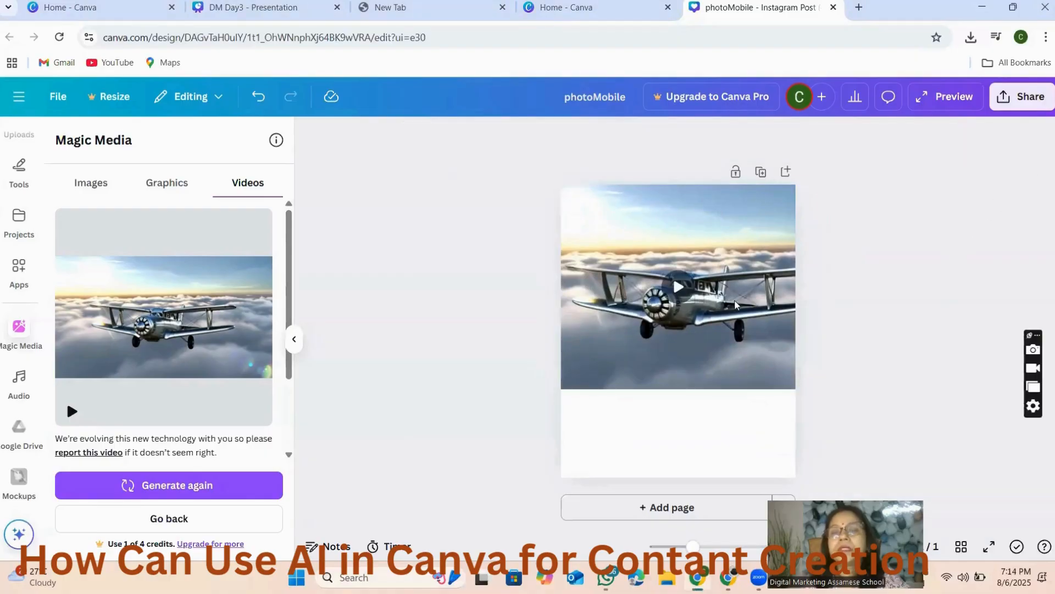
Step: Play the airplane video on the page and in a full-screen preview, and return to the editor
left_click(680, 287)
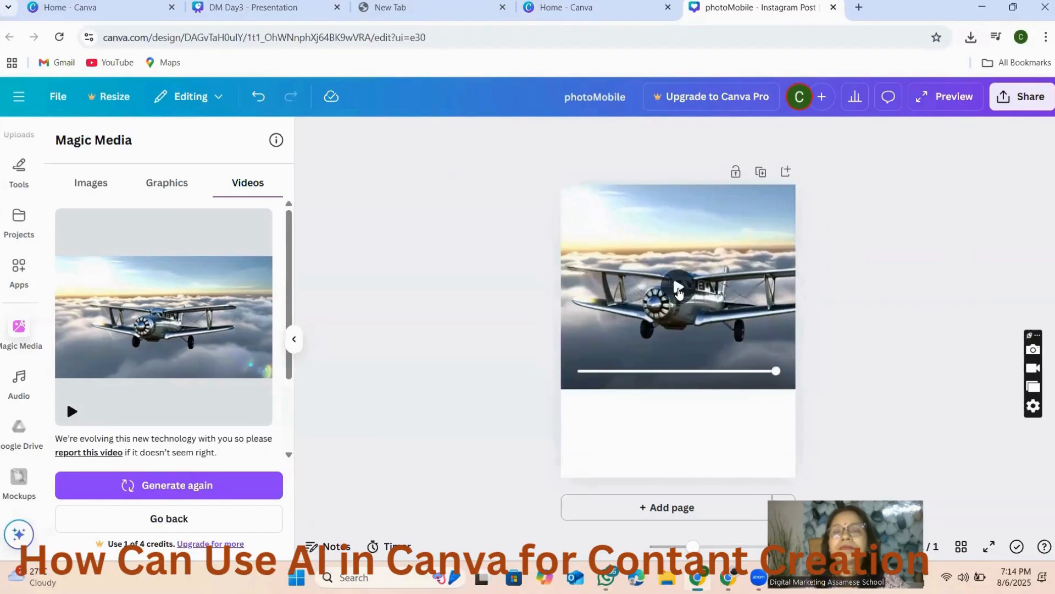
left_click(677, 291)
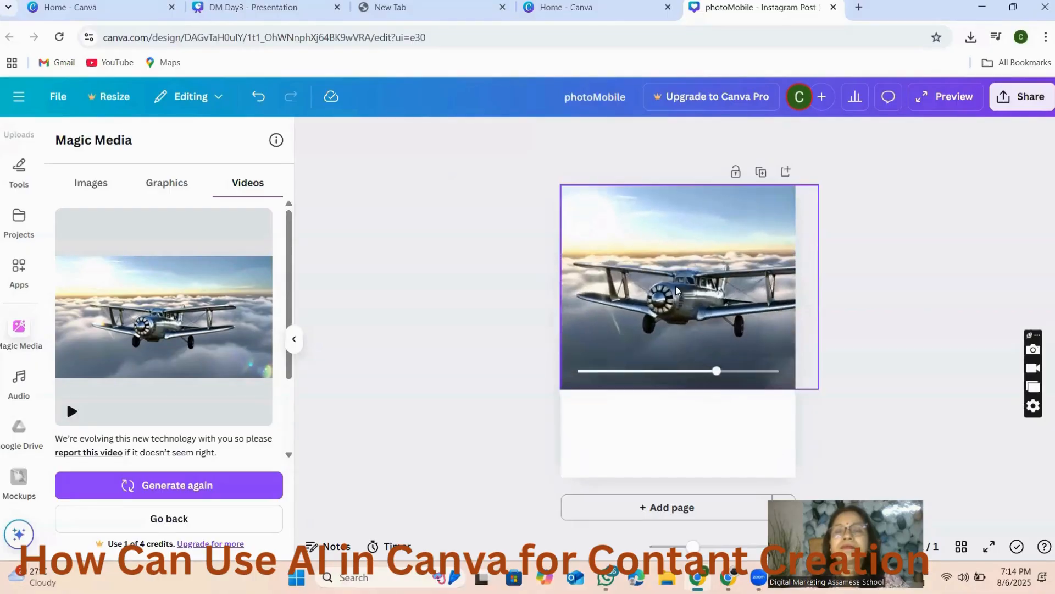
left_click(989, 546)
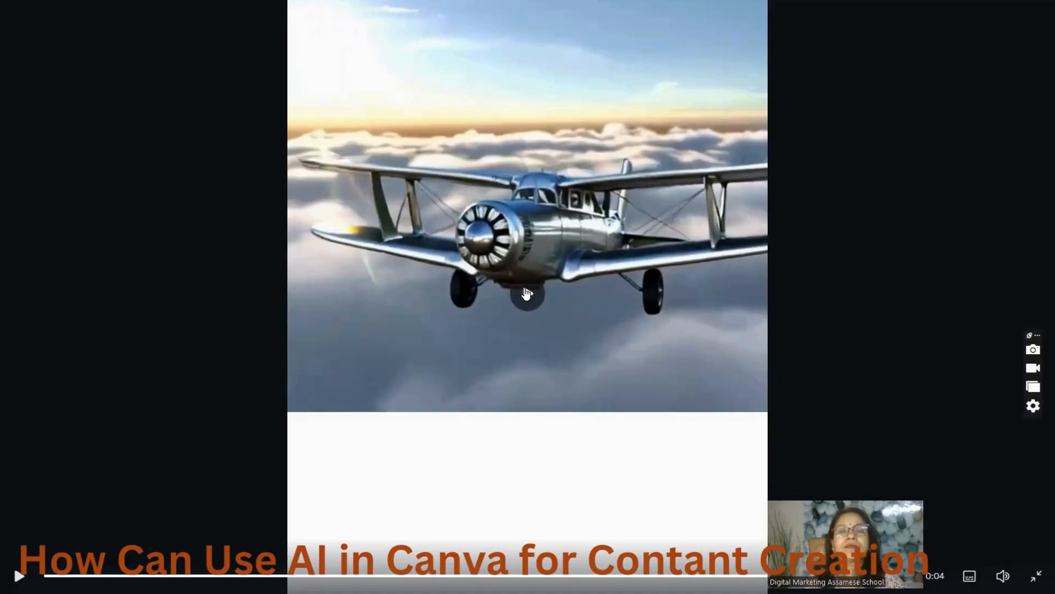
left_click(527, 294)
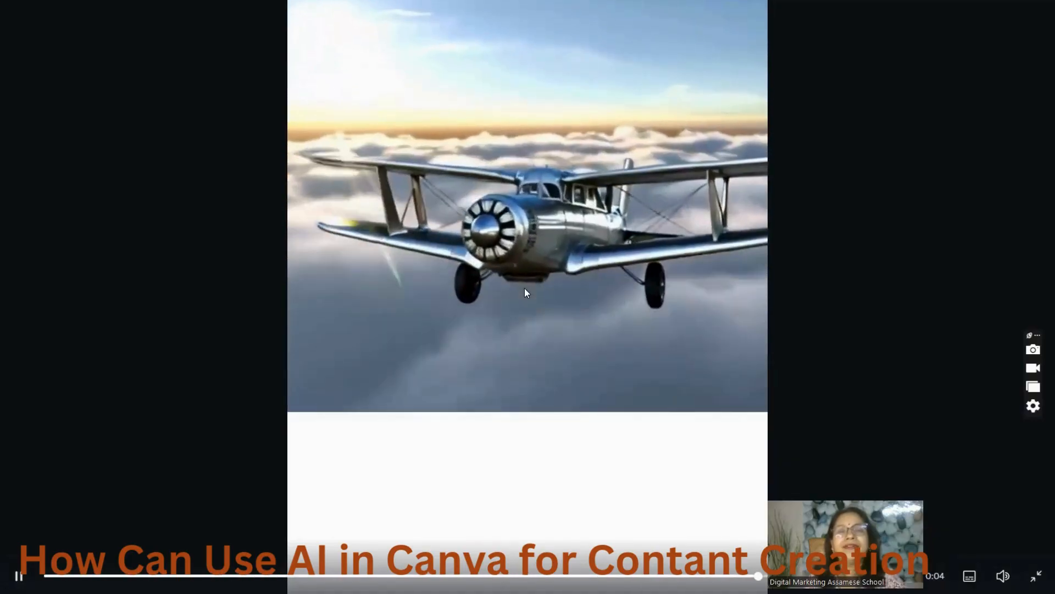
left_click(529, 303)
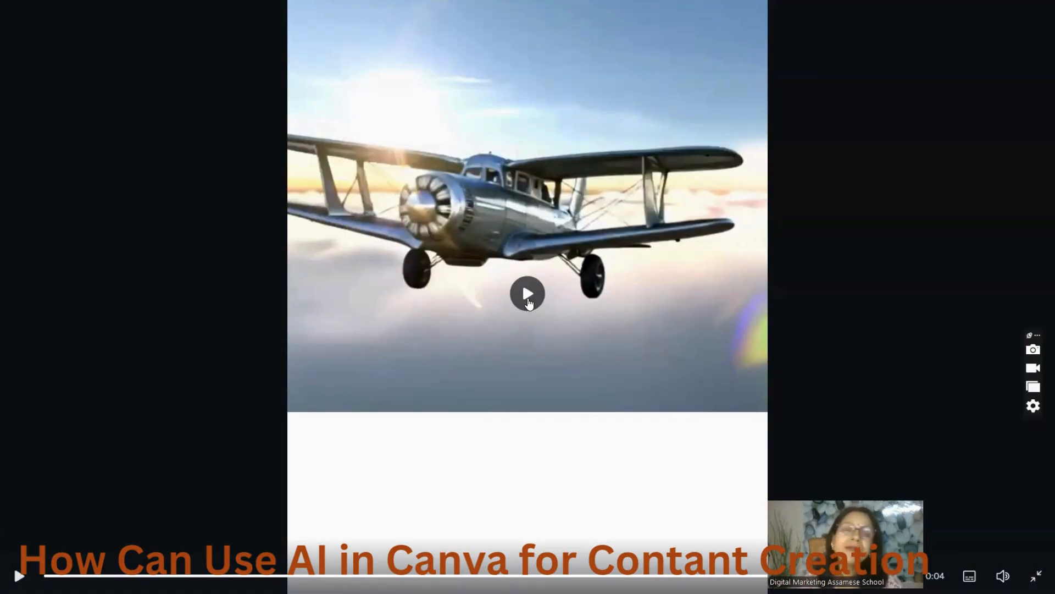
left_click(528, 304)
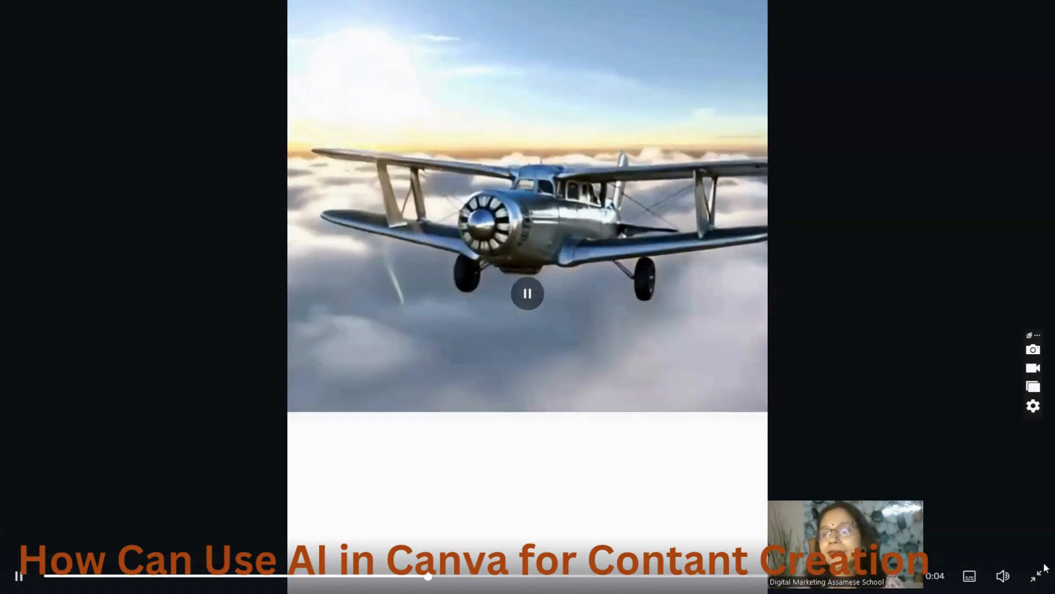
left_click(1039, 574)
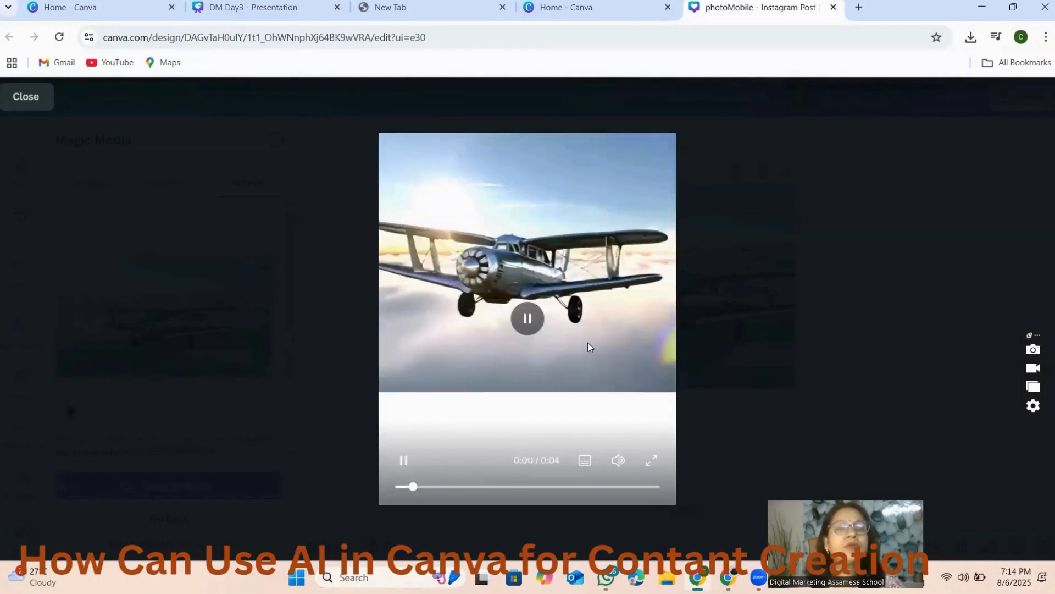
left_click(25, 96)
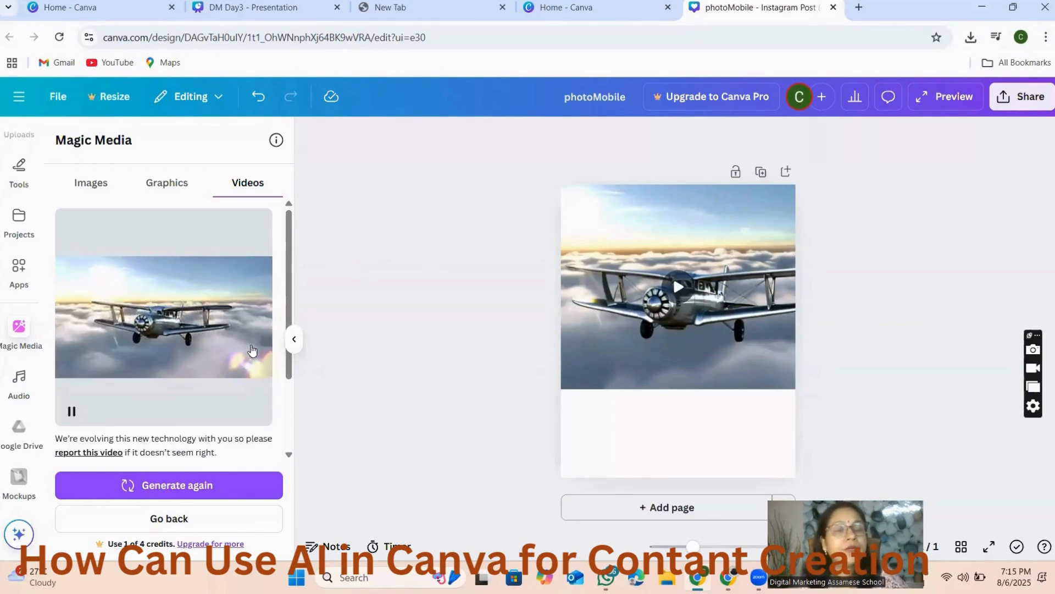
Step: Return to an empty Magic Media video prompt and delete the airplane video from the page
left_click(166, 520)
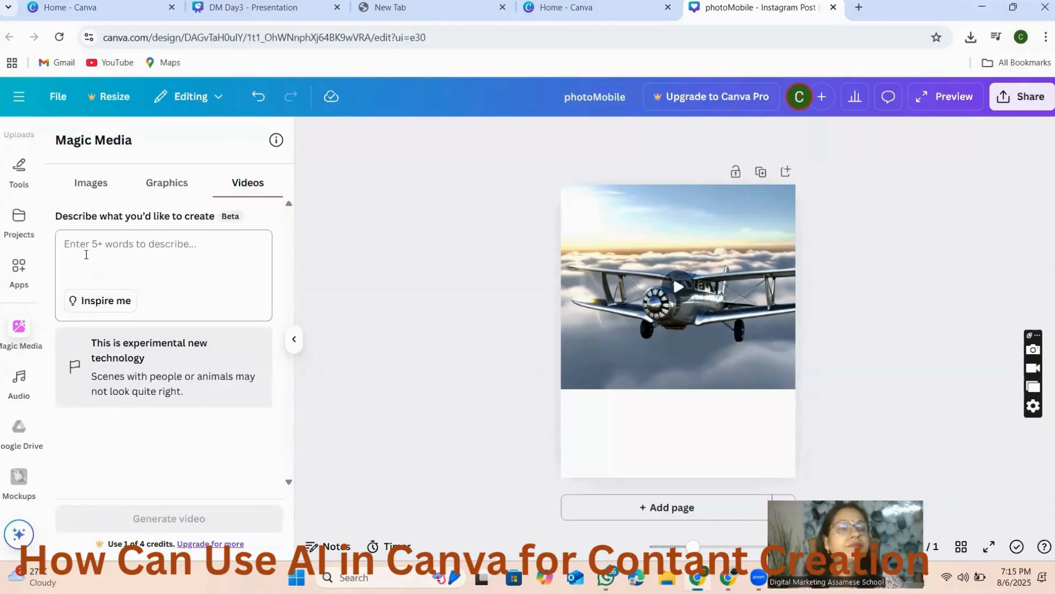
left_click(770, 211)
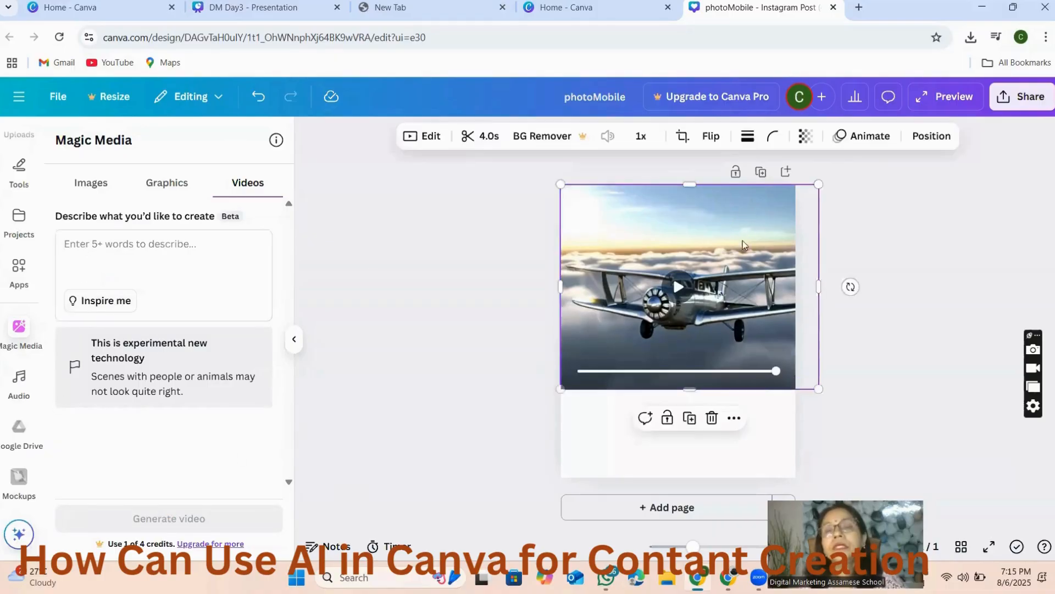
left_click(712, 418)
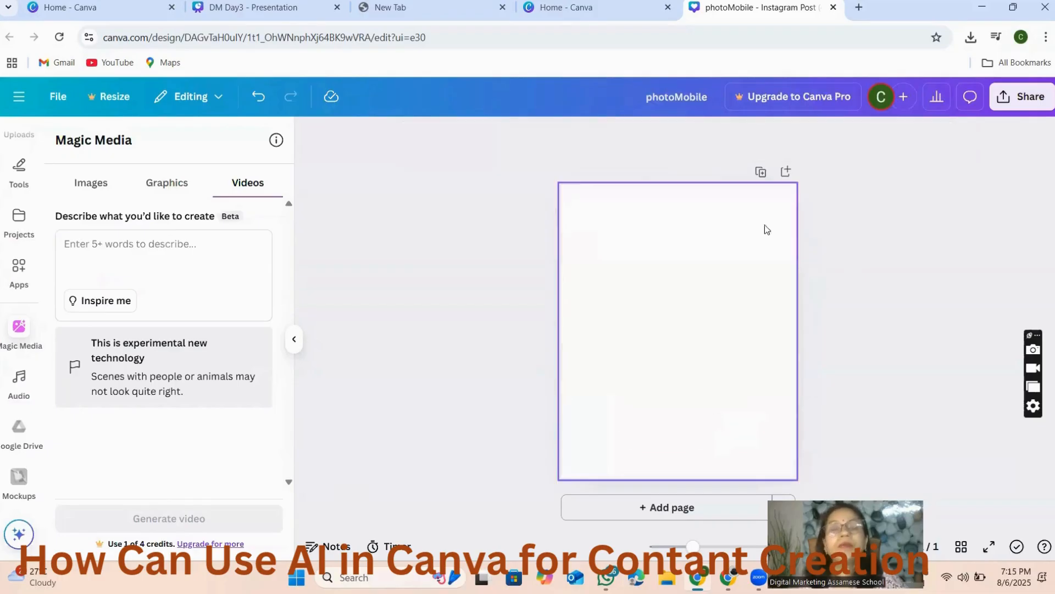
Step: Try the video prompt "Give me a video of Ahmedabad Plane Accident", and generate from "Give me a video of Aircraft" instead
left_click(121, 248)
type("G")
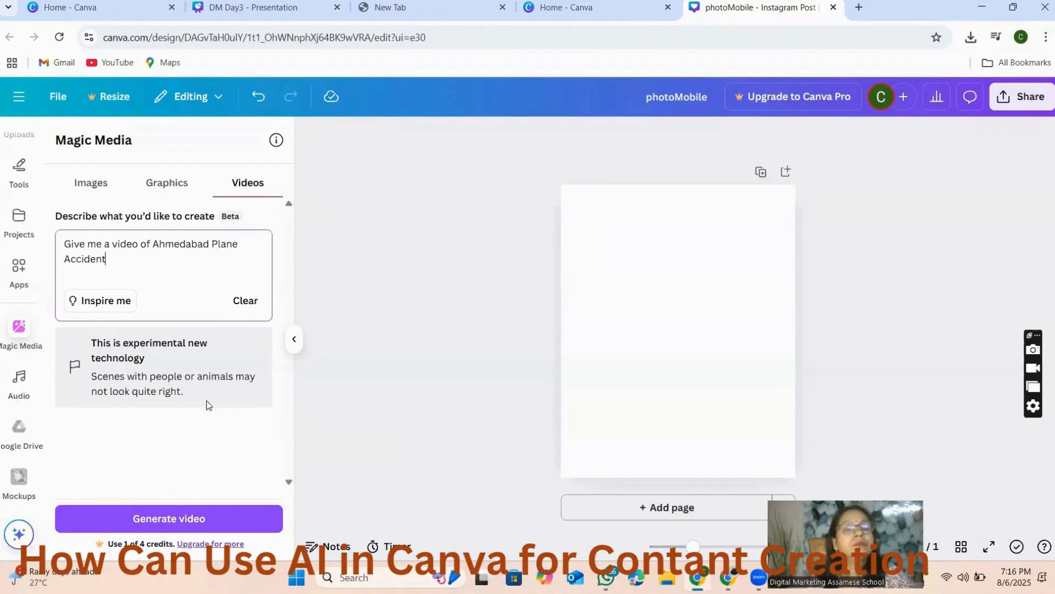
left_click(177, 518)
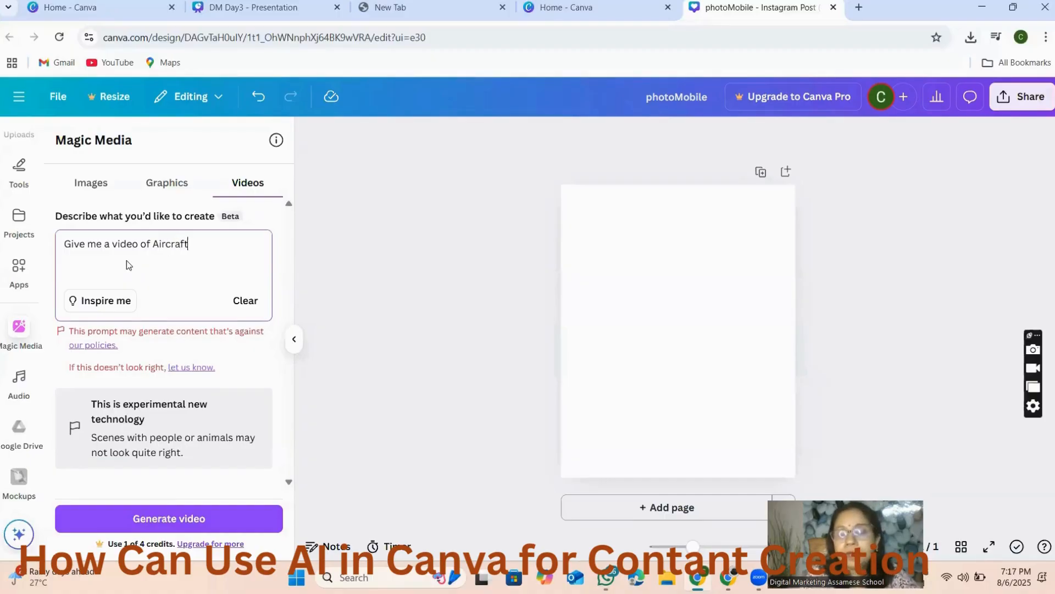
key("Return")
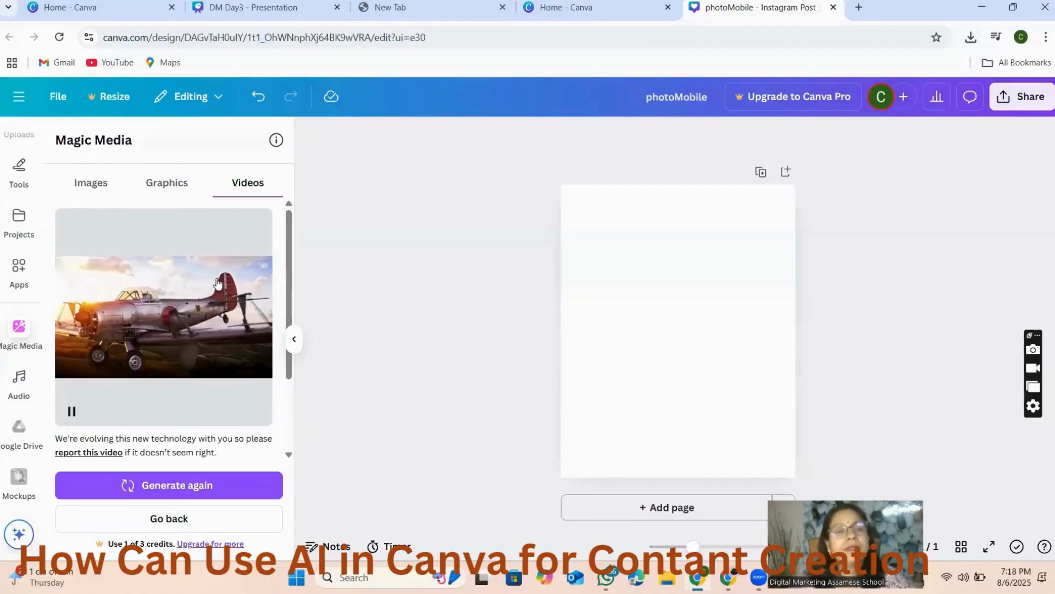
Step: Place the generated aircraft video on the page and resize one copy against the page's left edge
left_click(202, 315)
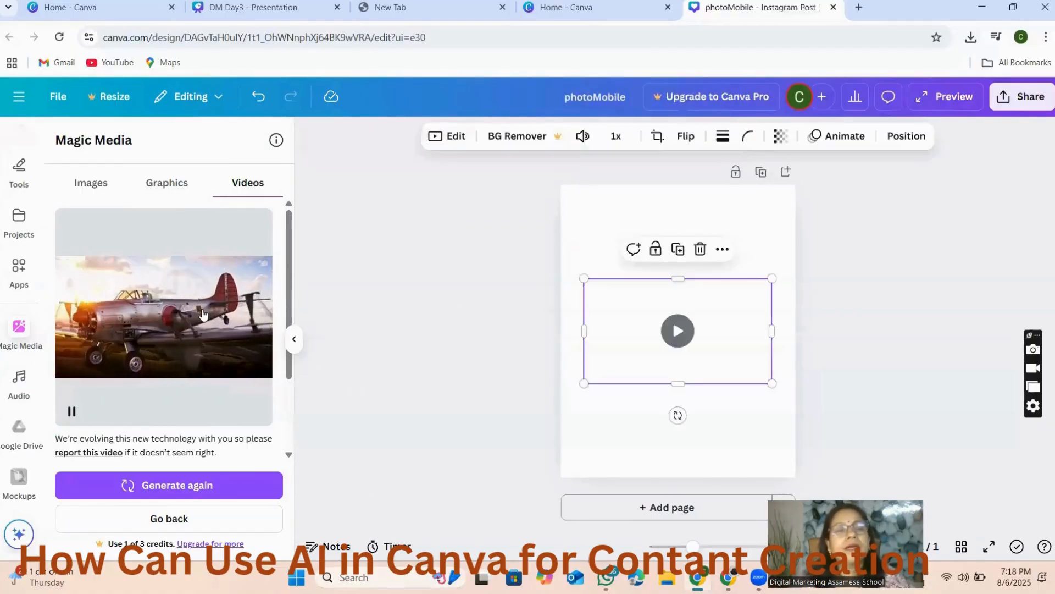
left_click_drag(682, 275, 710, 231)
left_click_drag(584, 311, 561, 310)
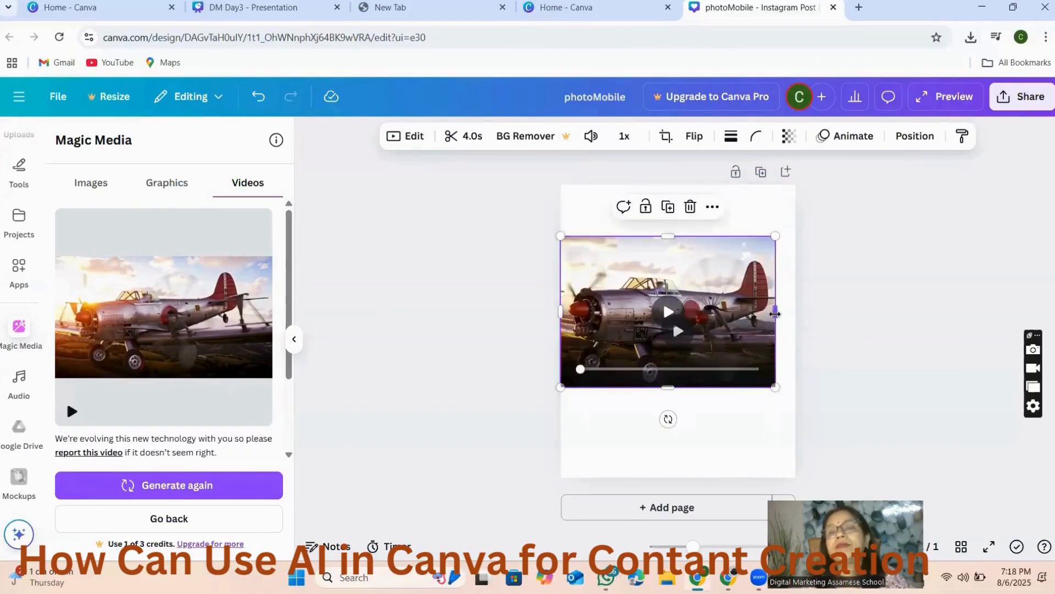
left_click_drag(775, 311, 808, 312)
left_click_drag(685, 237, 687, 197)
left_click_drag(808, 198, 741, 248)
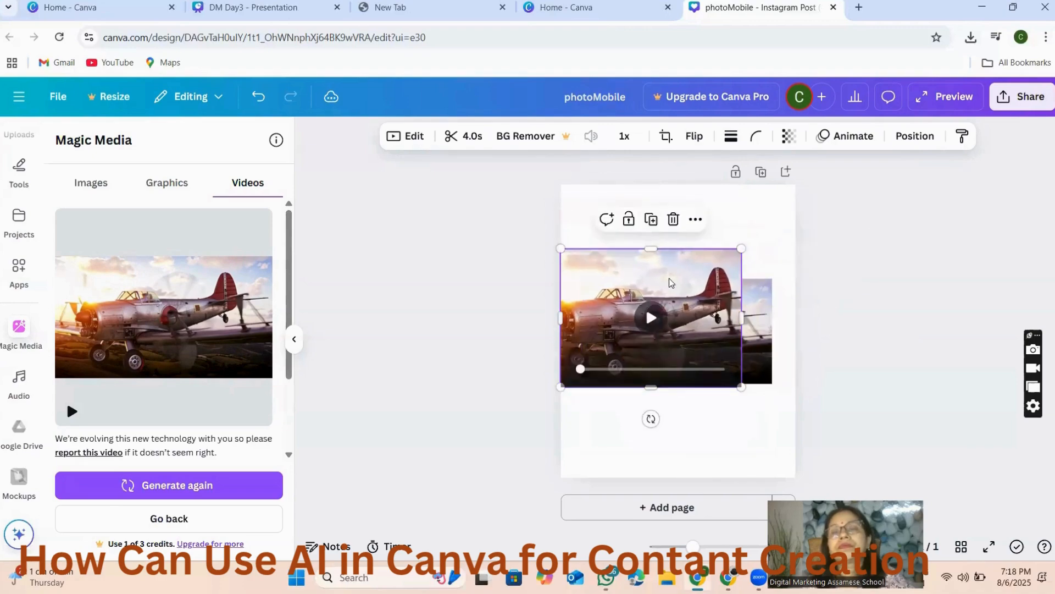
Step: Remove the duplicate aircraft video lying partly over the resized one
left_click(756, 339)
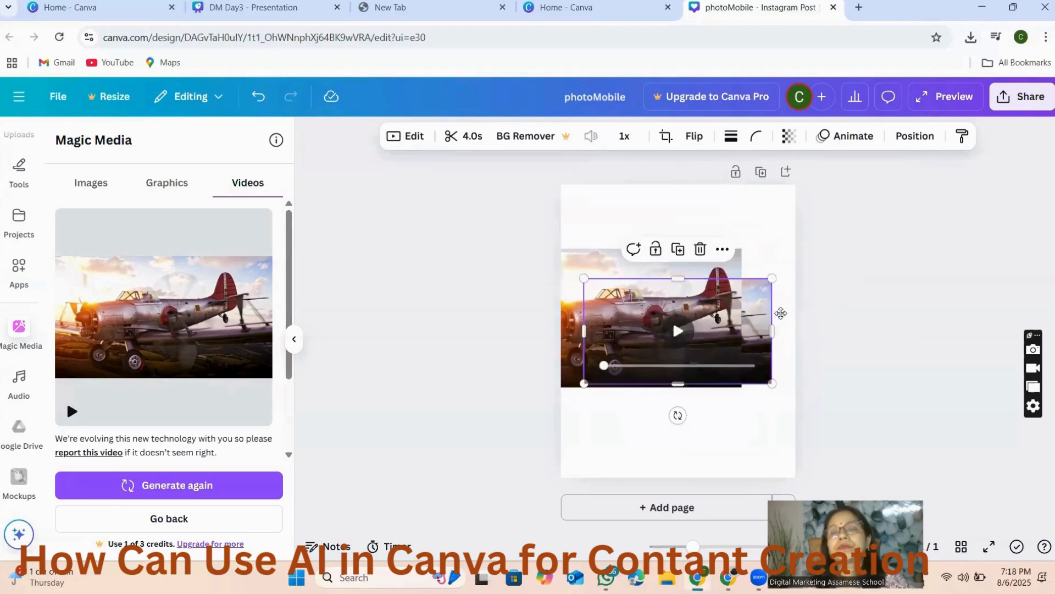
left_click_drag(756, 340, 787, 320)
left_click(732, 232)
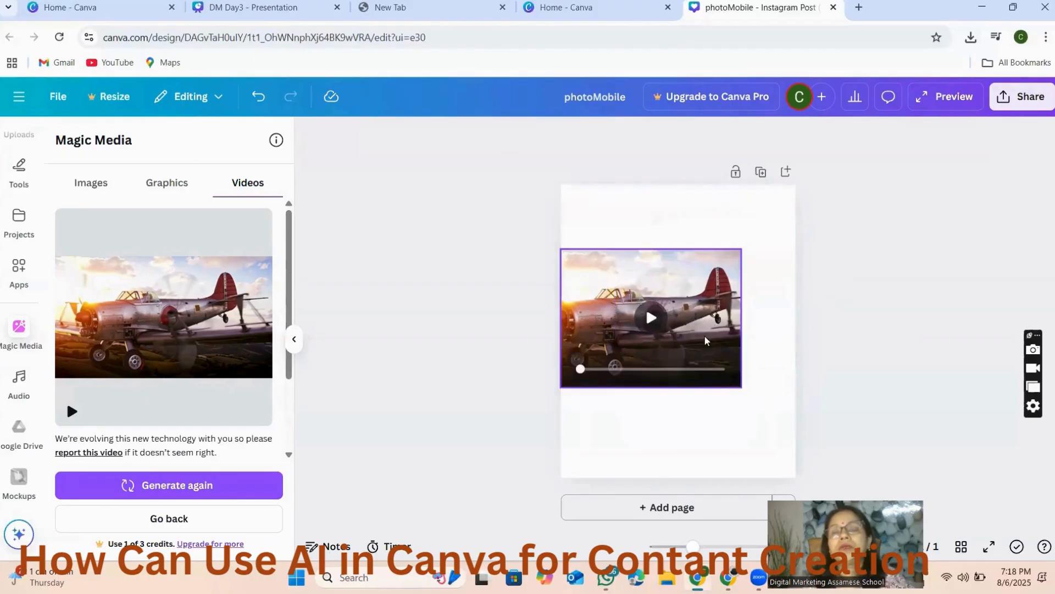
Step: Enlarge the remaining aircraft video to cover the page's full width, aligned with the left edge and slightly above the page's middle
left_click(721, 371)
left_click_drag(740, 387, 780, 416)
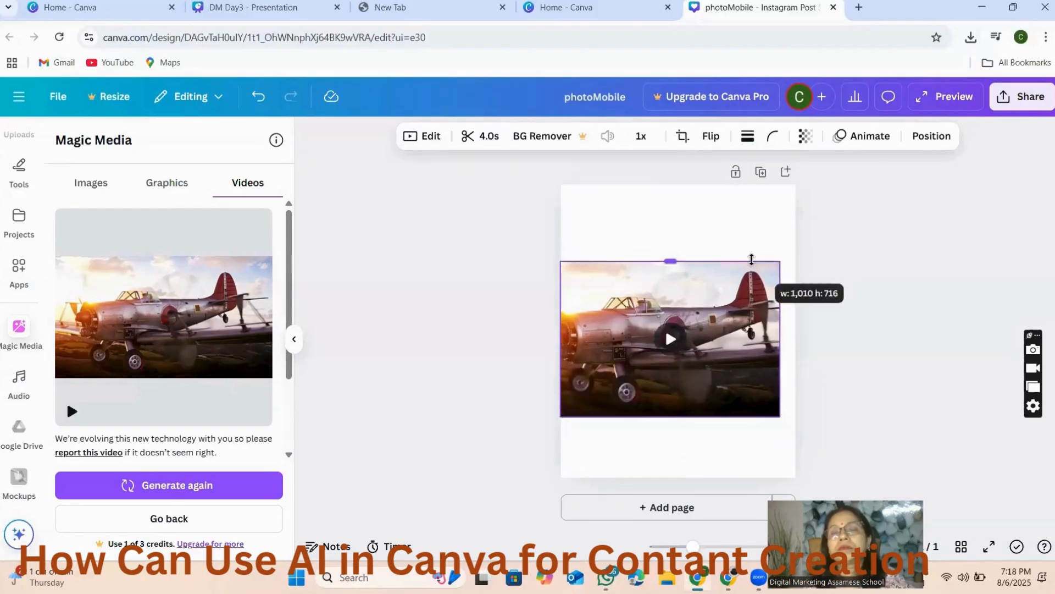
left_click_drag(780, 249, 803, 243)
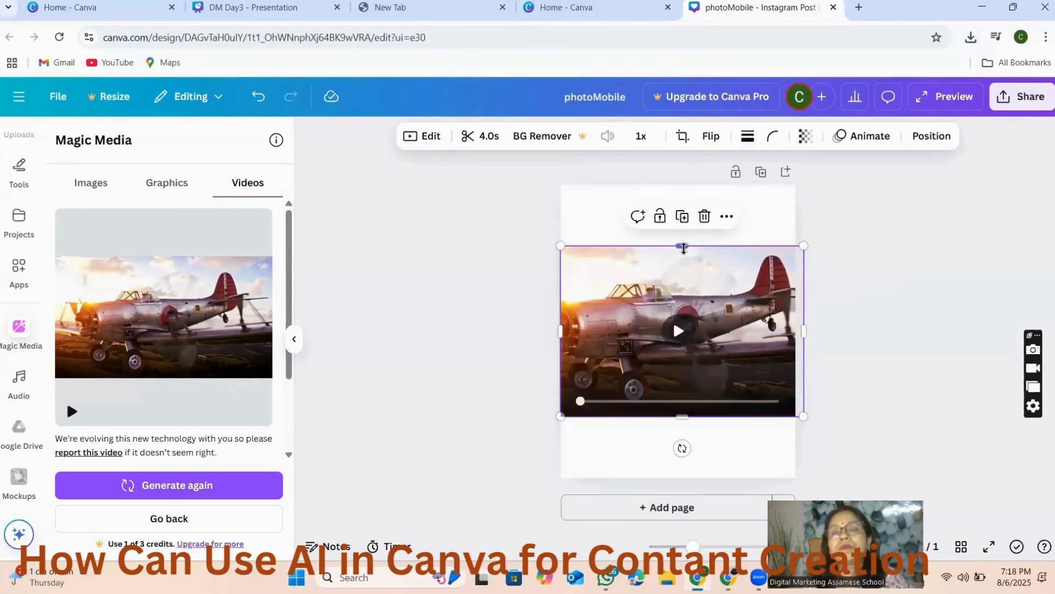
left_click_drag(683, 244, 682, 196)
left_click_drag(804, 201, 725, 238)
left_click_drag(725, 330, 796, 330)
left_click_drag(527, 327, 506, 328)
left_click_drag(619, 334, 657, 343)
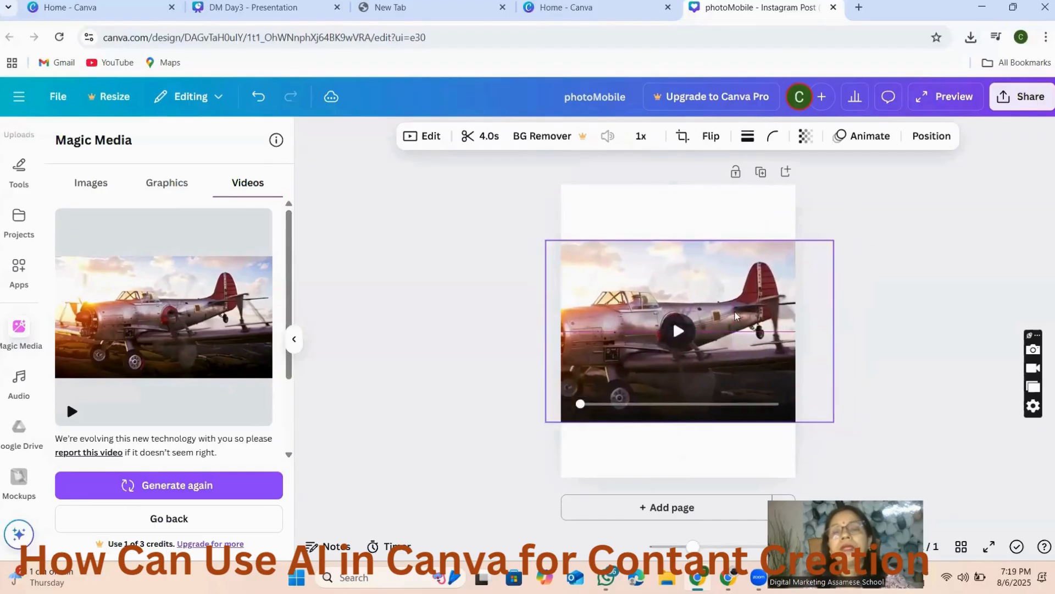
left_click_drag(546, 241, 614, 284)
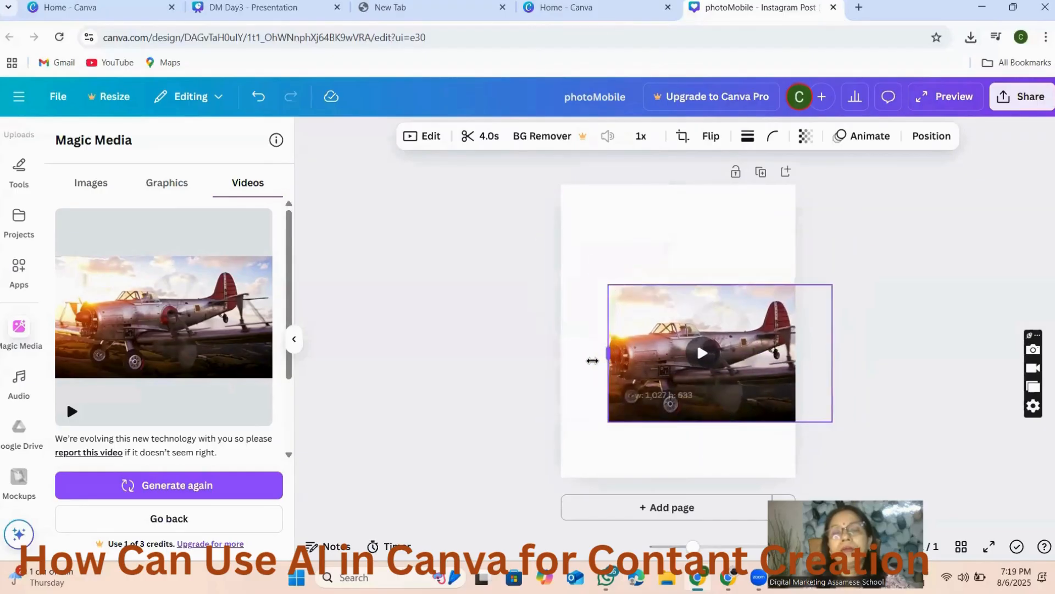
left_click_drag(698, 267, 685, 276)
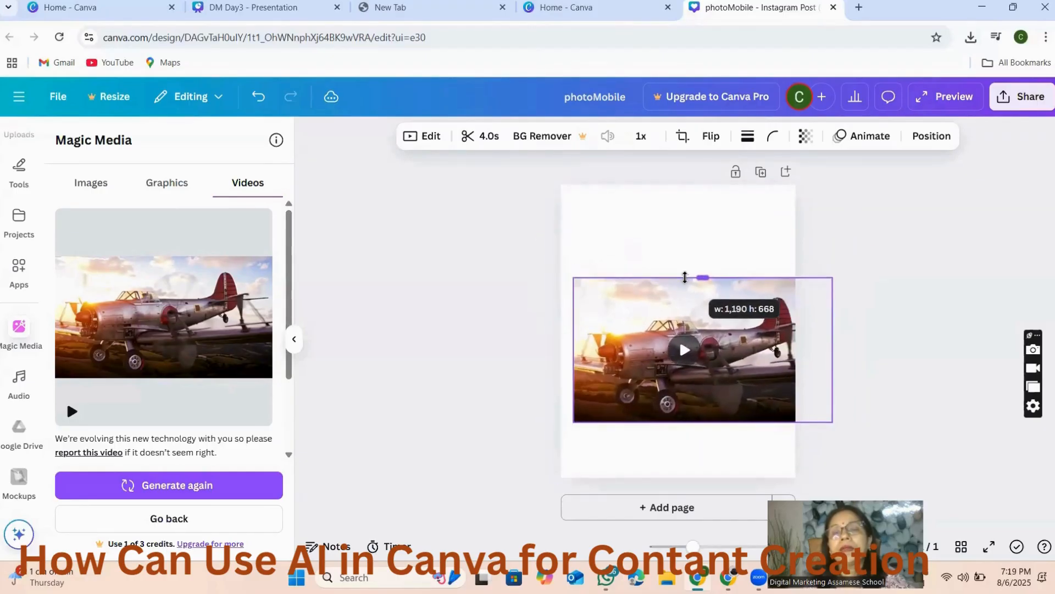
left_click_drag(746, 343, 734, 300)
left_click(938, 259)
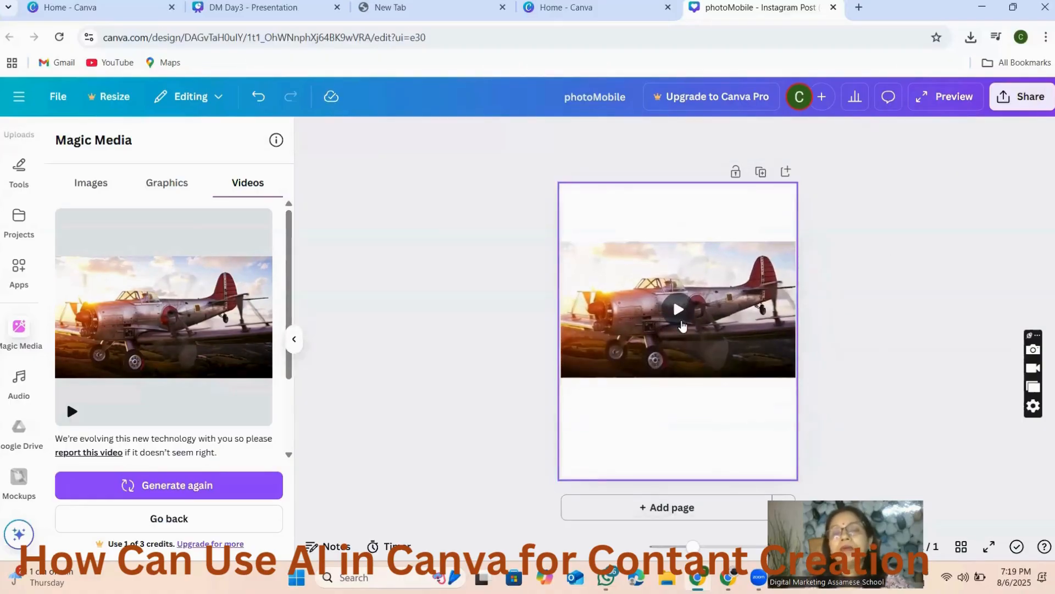
Step: Play the aircraft video in a full-screen preview, pausing and resuming it, and return to the editor
left_click(988, 547)
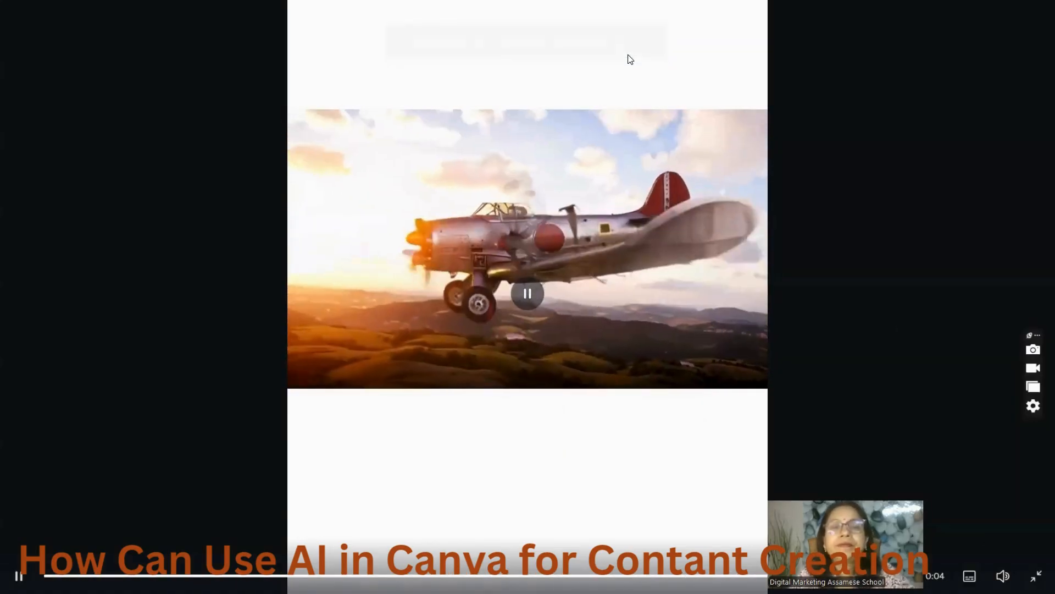
left_click(530, 224)
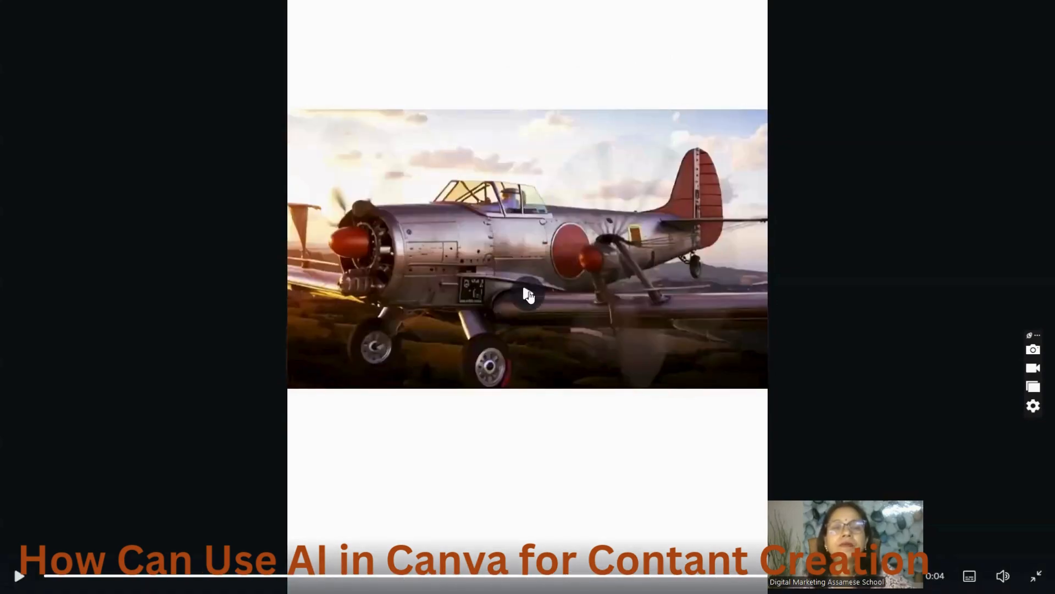
left_click(529, 294)
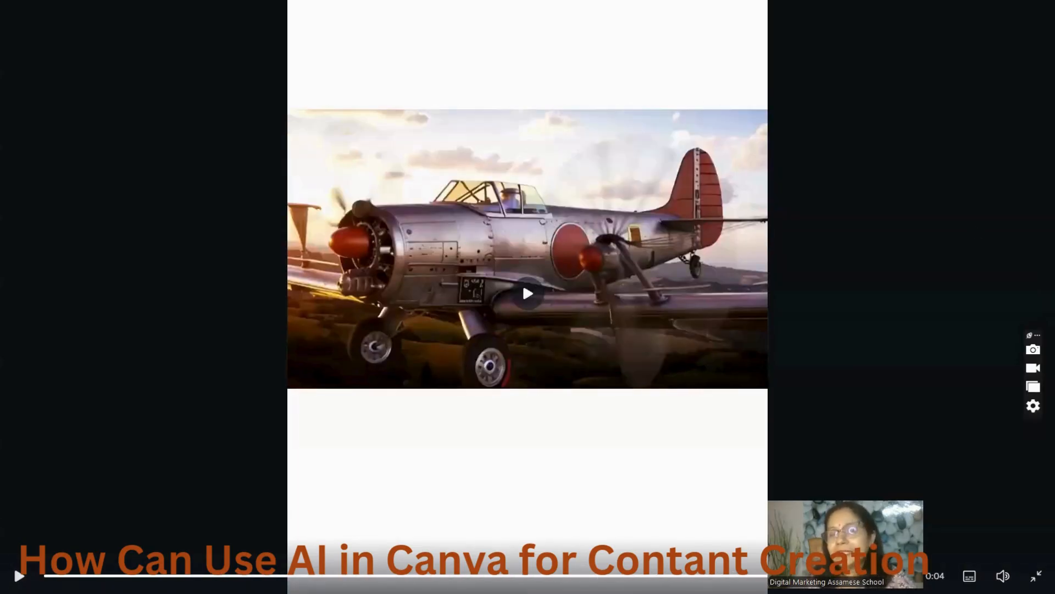
left_click(1037, 576)
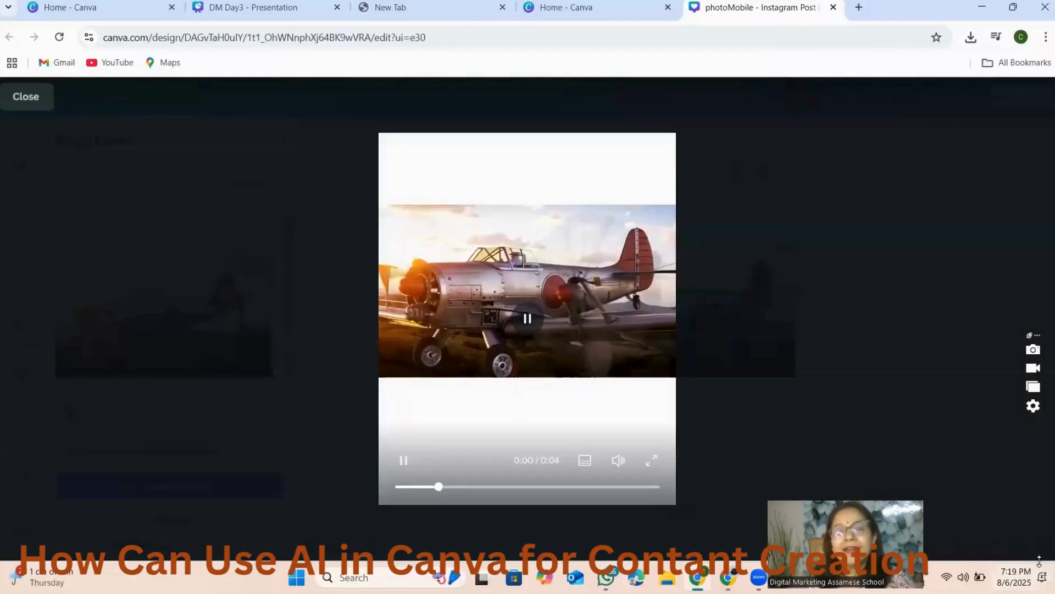
left_click(37, 98)
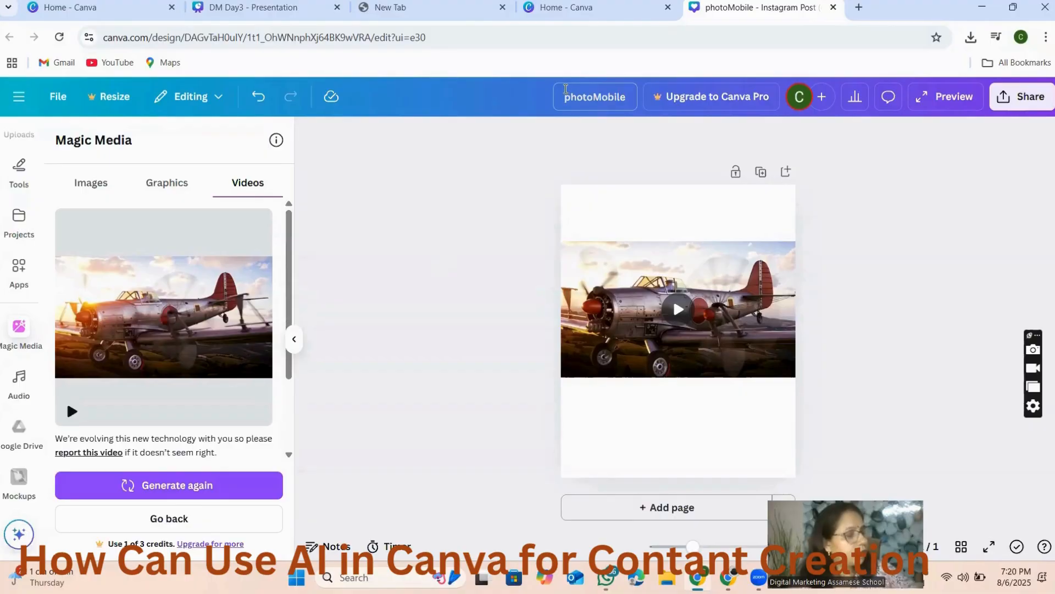
left_click(673, 256)
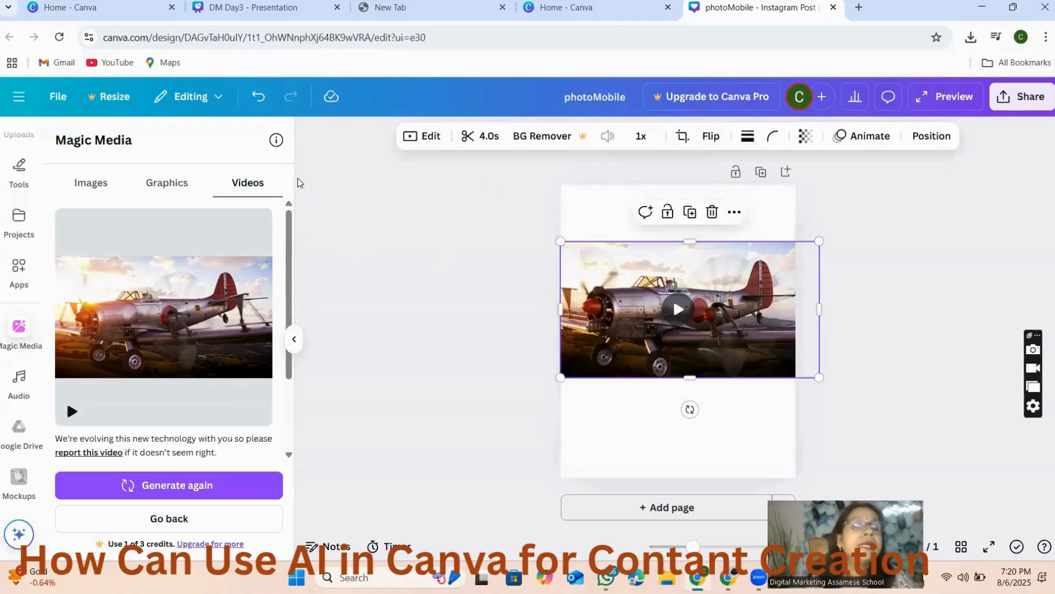
mouse_move(597, 324)
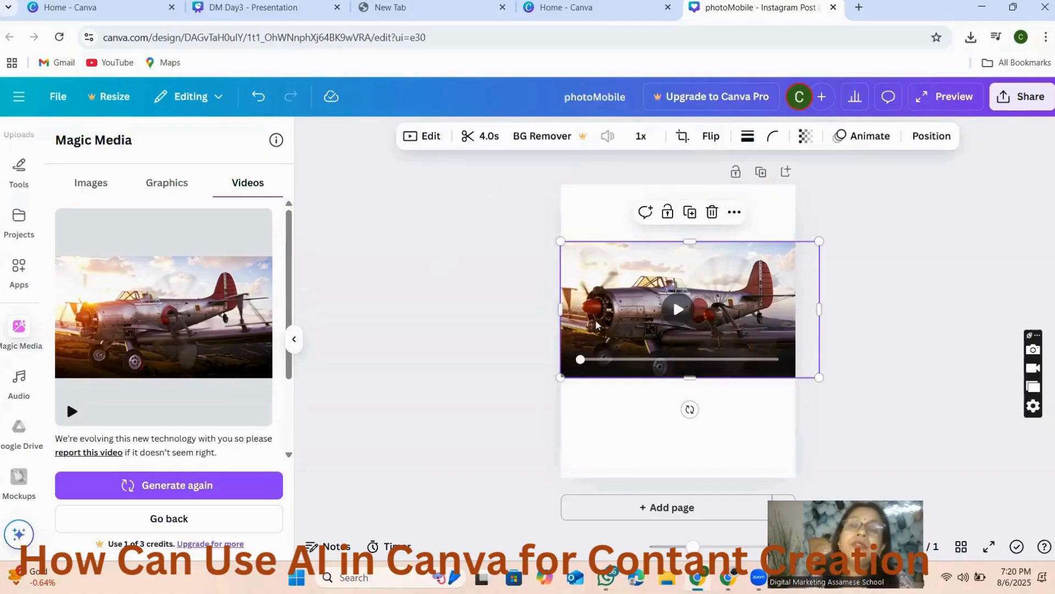
left_click(902, 217)
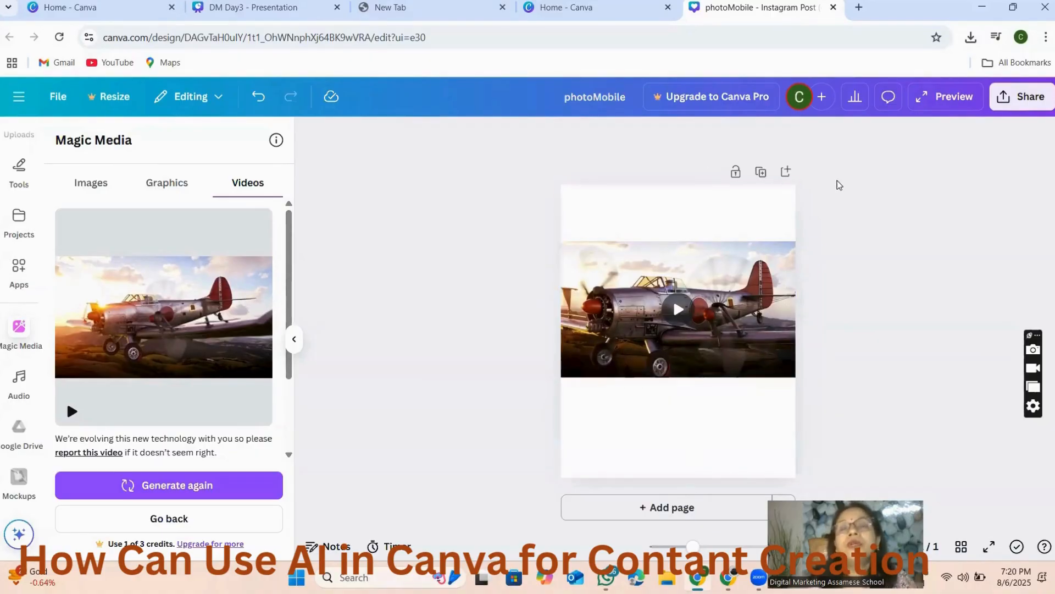
left_click(658, 214)
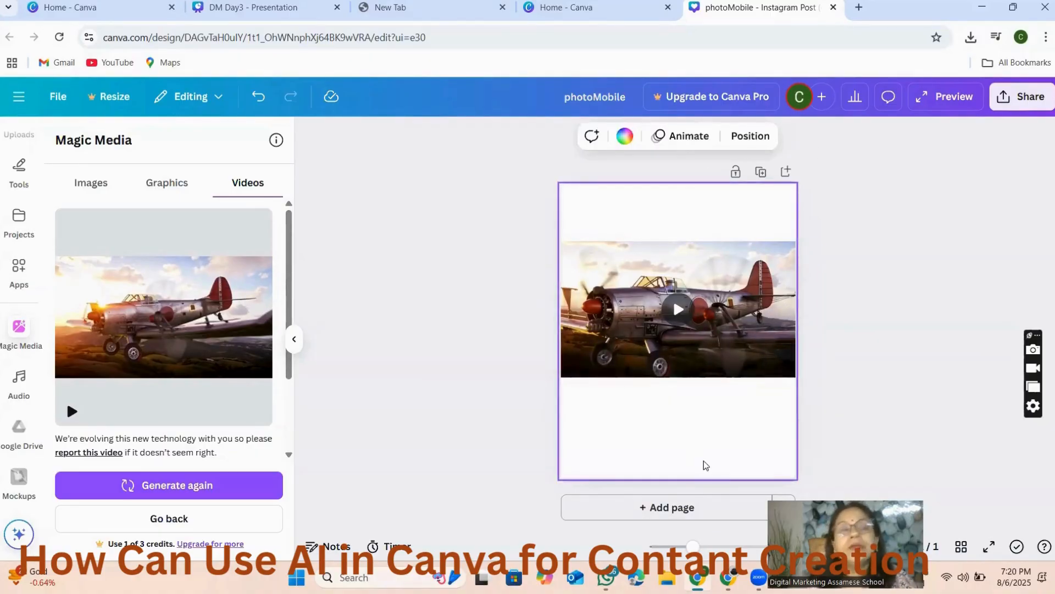
Step: Add a heading reading "Excellent Aircraft" over the aircraft video
scroll(33, 275, "up", 4)
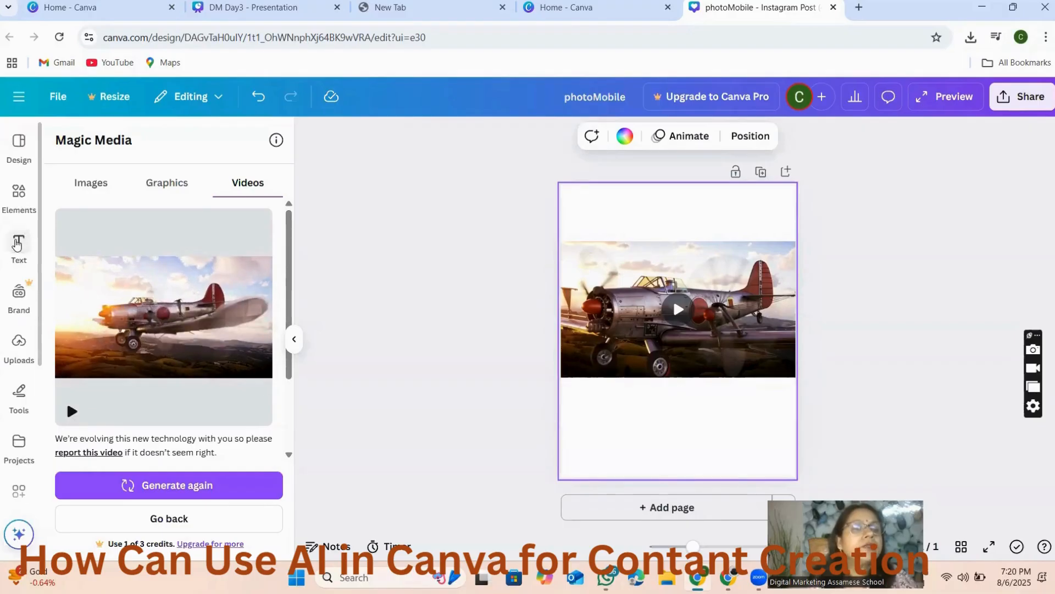
left_click(17, 244)
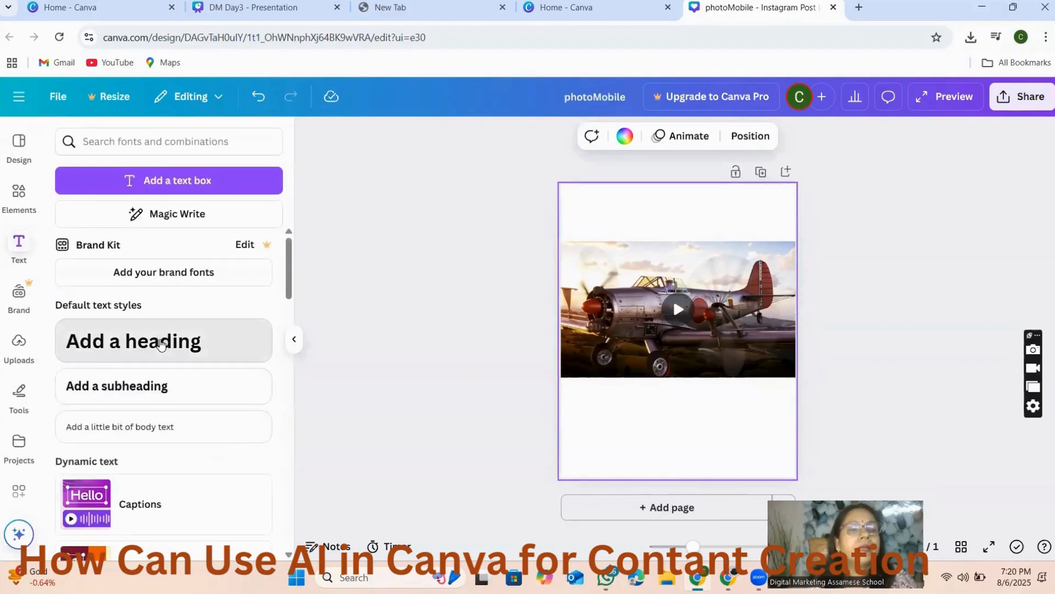
left_click(160, 344)
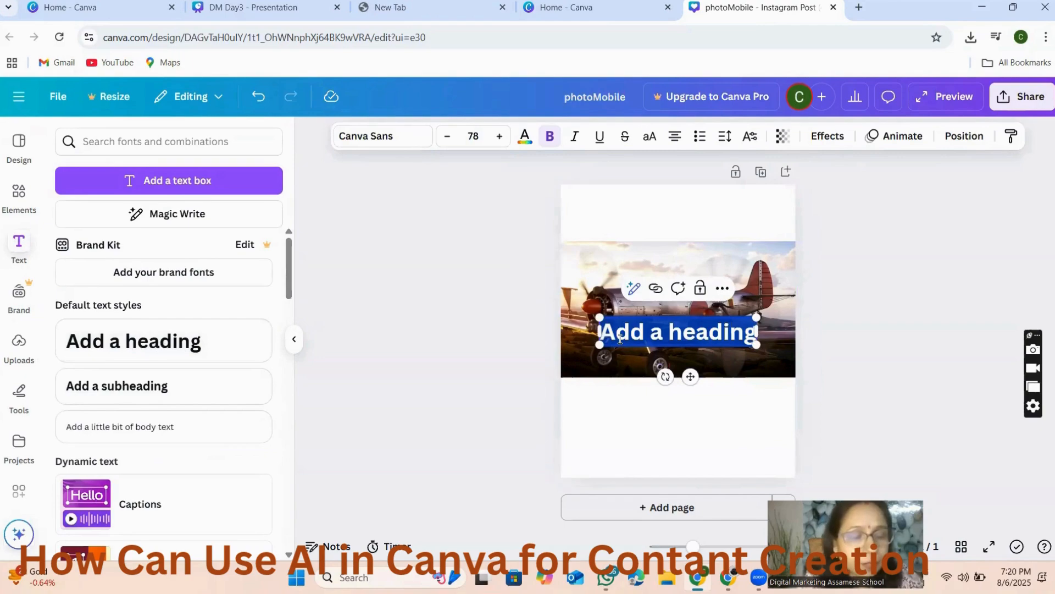
type("E")
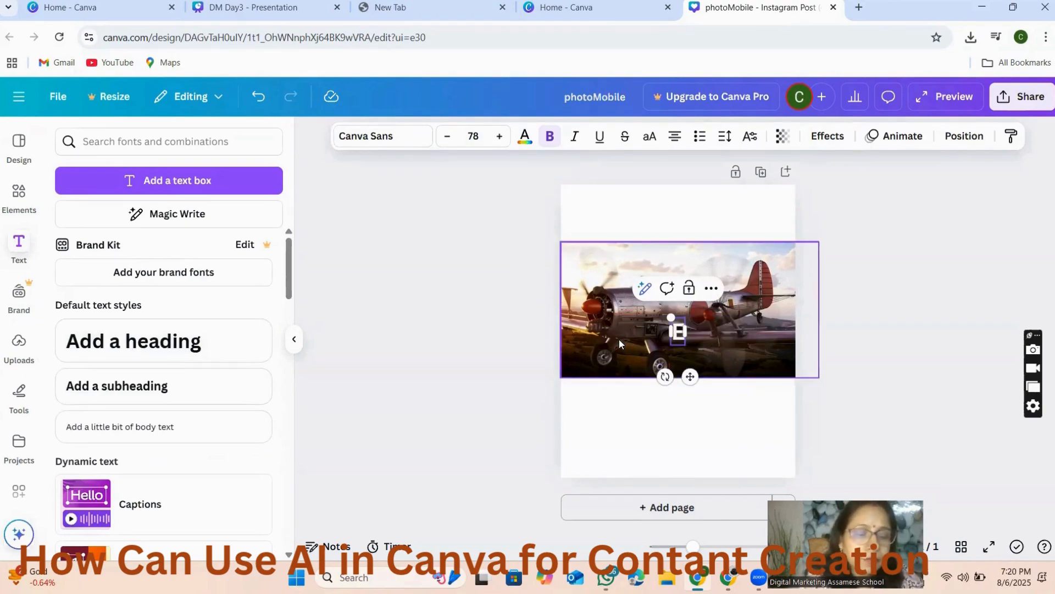
type("xcellen")
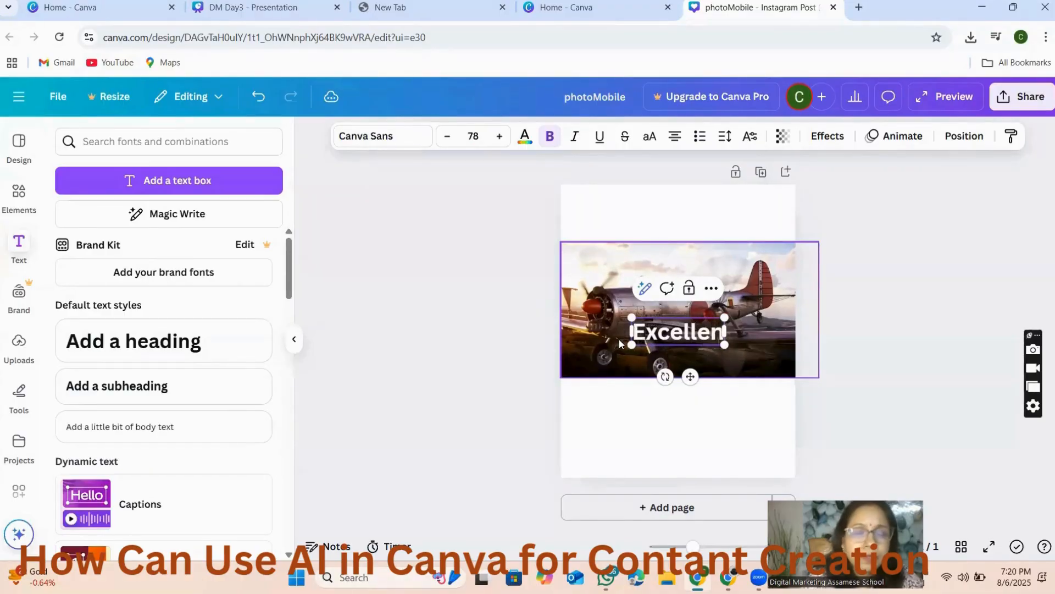
type("t Air")
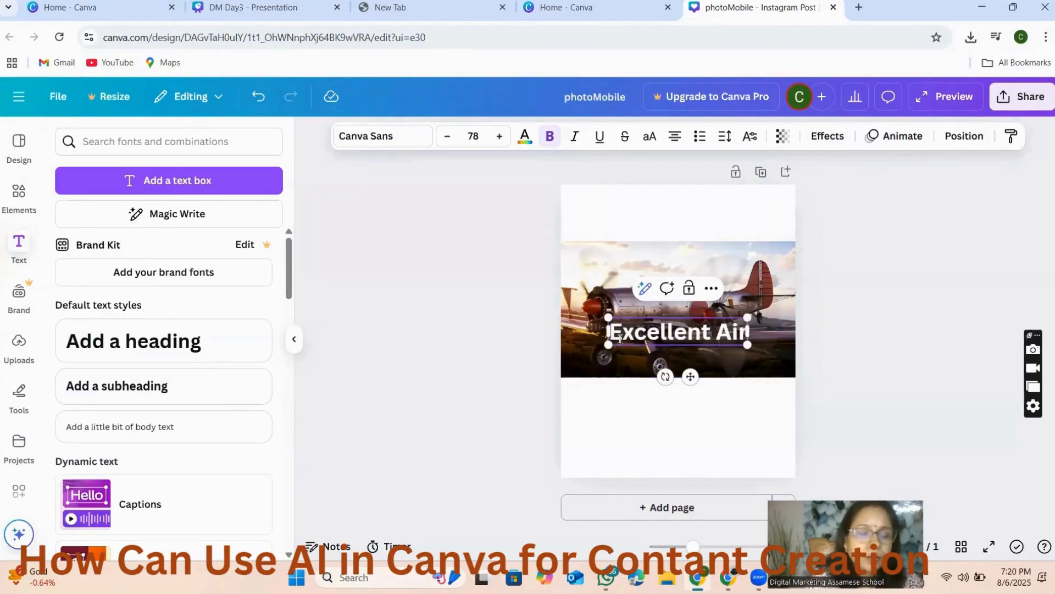
type("craft")
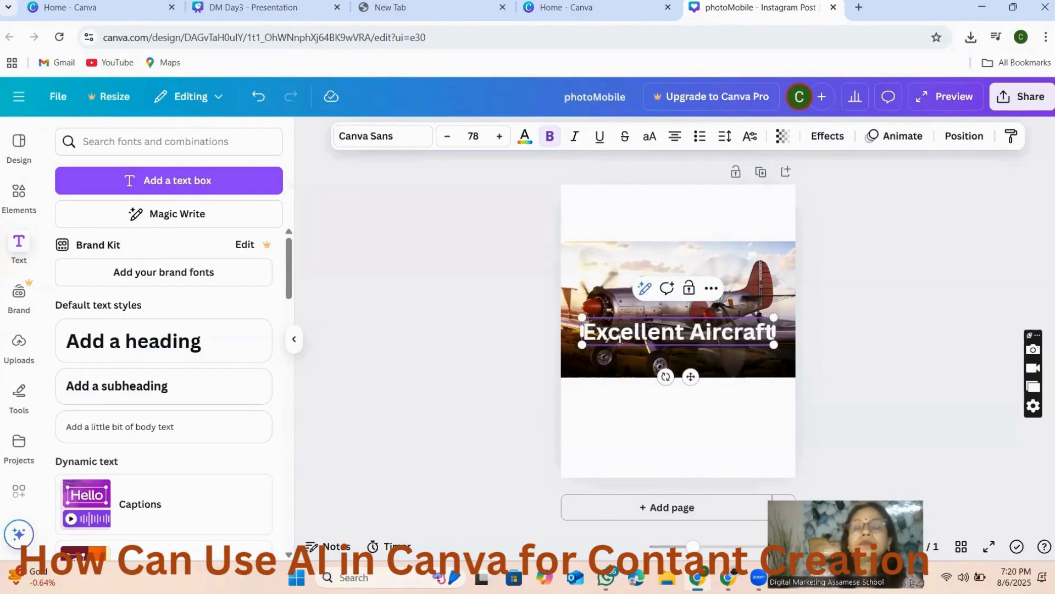
left_click(885, 345)
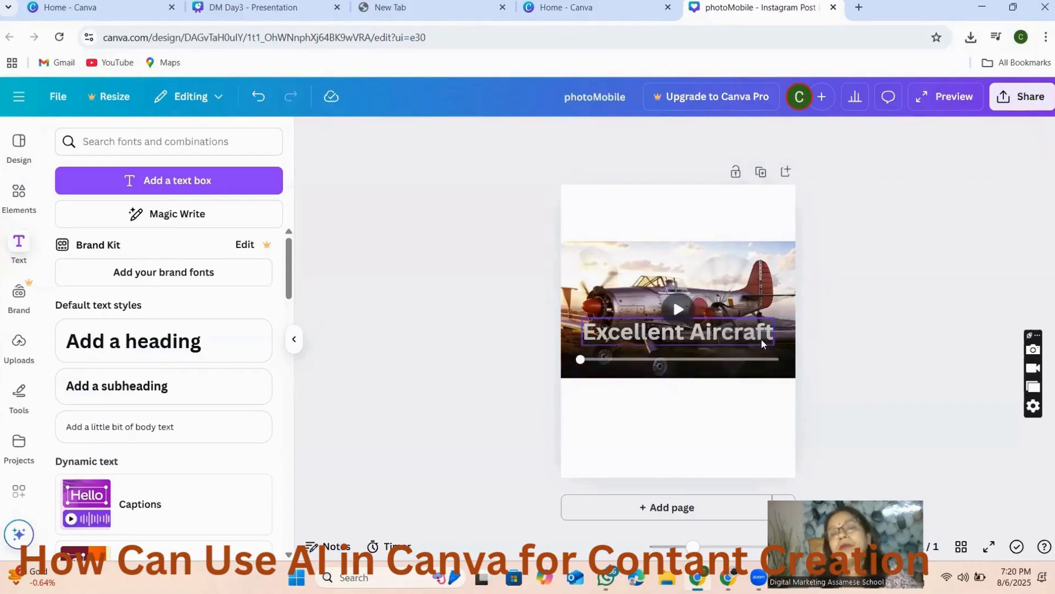
Step: Move the "Excellent Aircraft" heading up over the video's sky area, against the page's right edge
left_click(765, 342)
left_click_drag(749, 332, 769, 279)
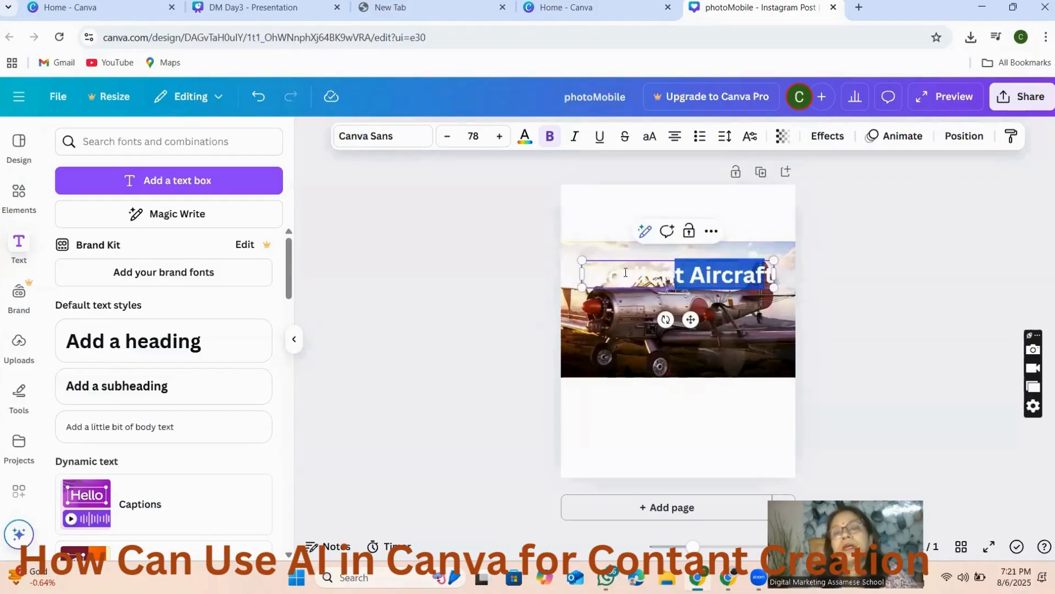
left_click(827, 271)
left_click(775, 284)
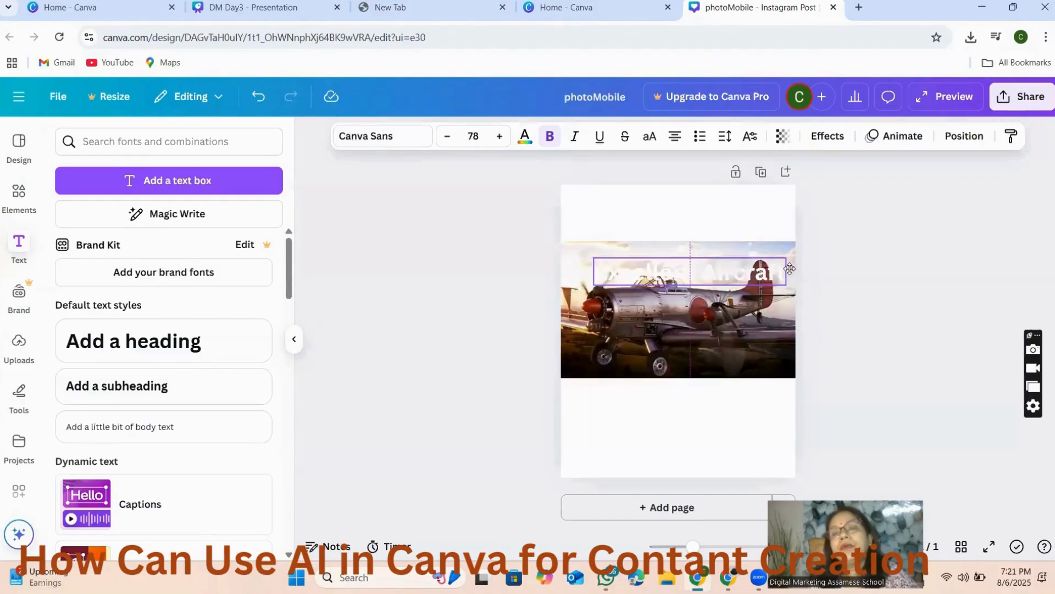
Step: Change the text color of the whole "Excellent Aircraft" heading to dark blue
left_click_drag(795, 269, 546, 298)
left_click(525, 136)
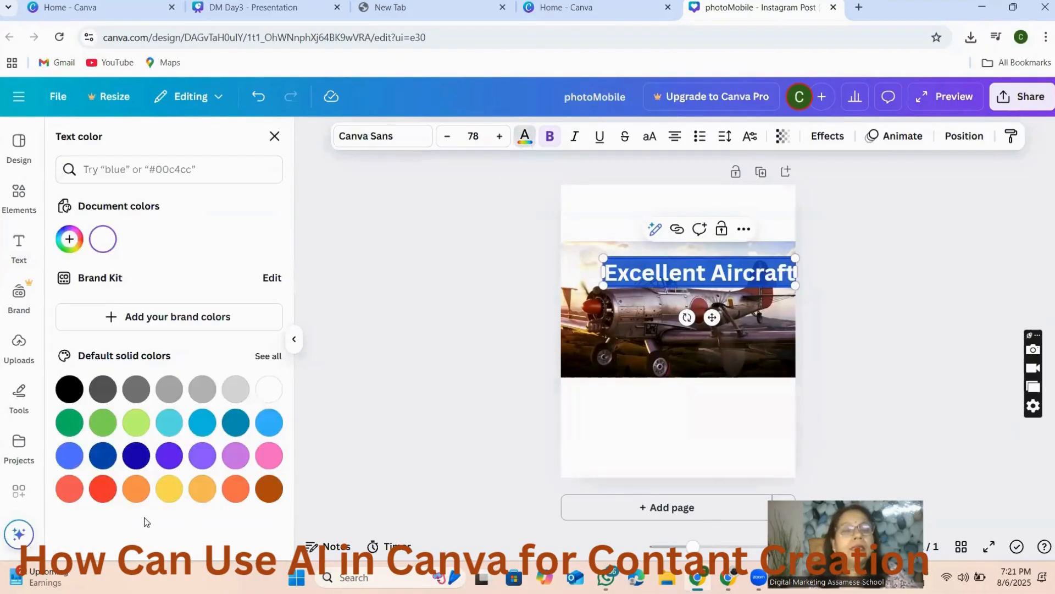
left_click(136, 455)
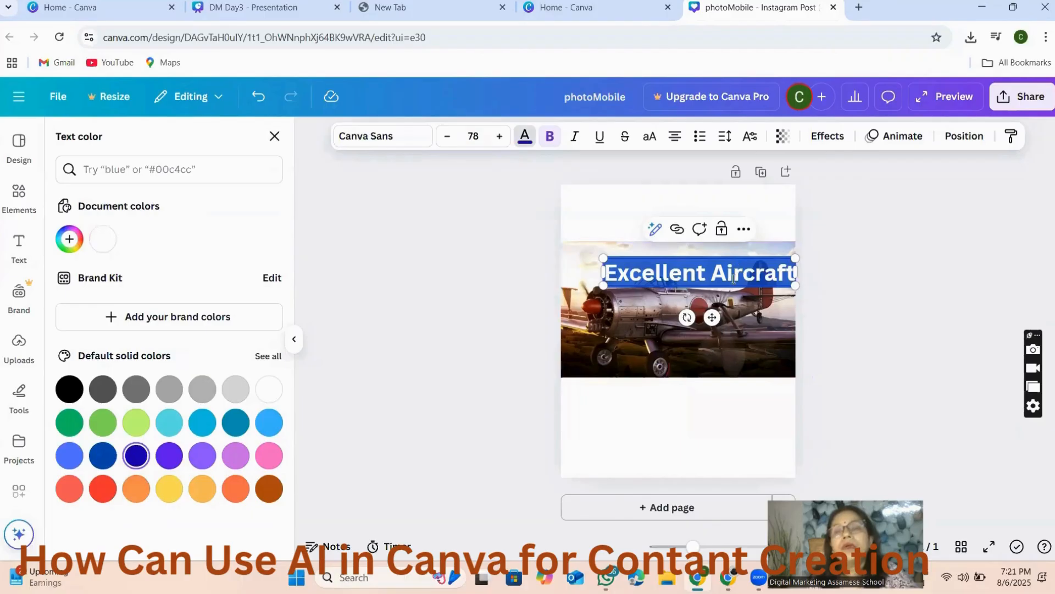
Step: Move the heading into the blank area above the aircraft video and enlarge it to about font size 90.3, nearly spanning the page's width
left_click(714, 290)
left_click_drag(683, 275, 654, 225)
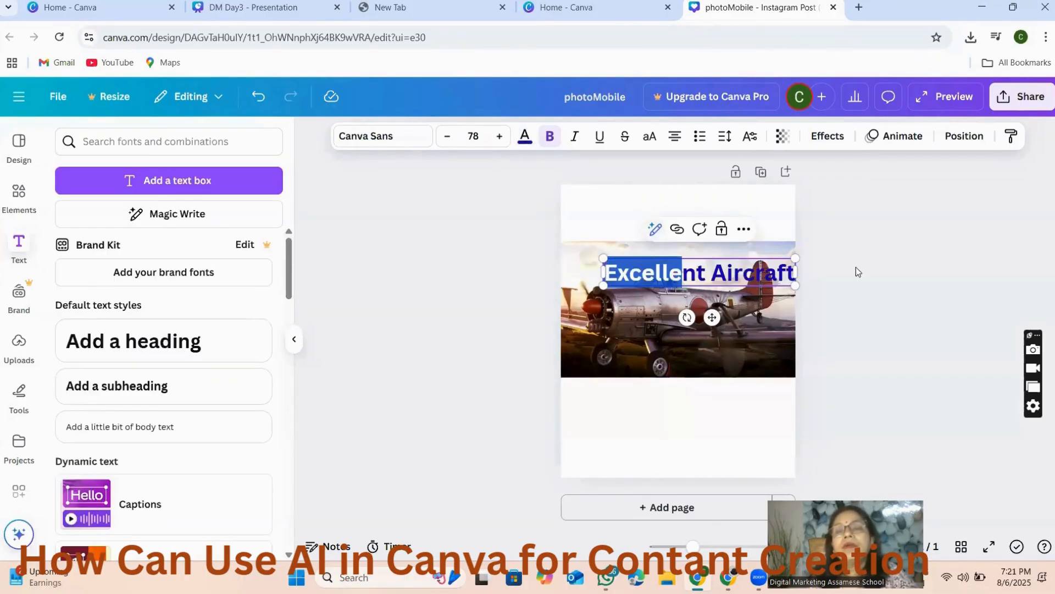
key("Escape")
left_click_drag(777, 271, 756, 216)
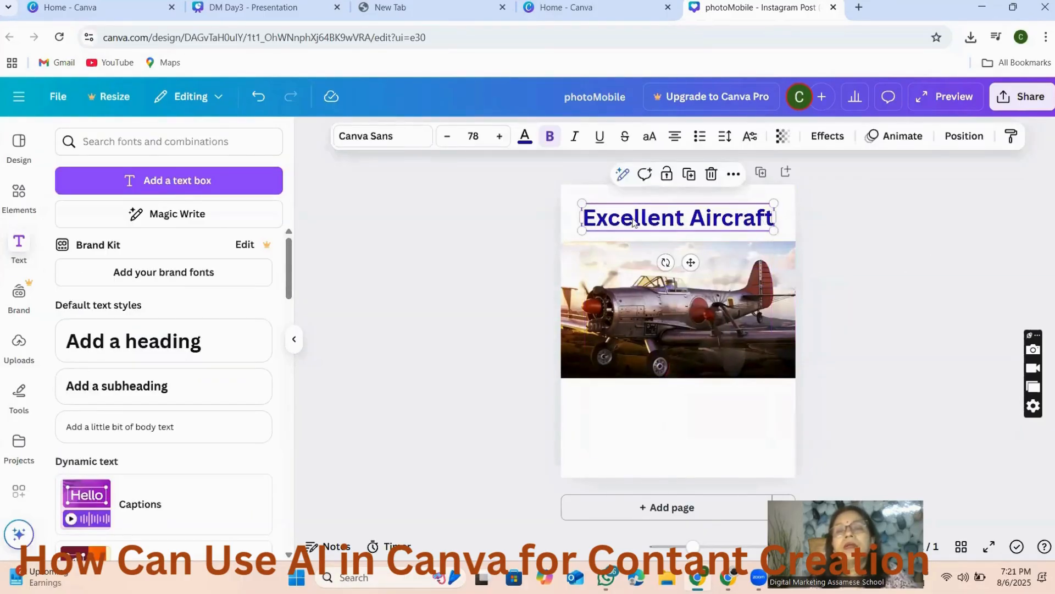
left_click_drag(581, 202, 553, 199)
mouse_move(714, 213)
left_mouse_down()
mouse_move(731, 219)
mouse_move(722, 214)
left_mouse_up()
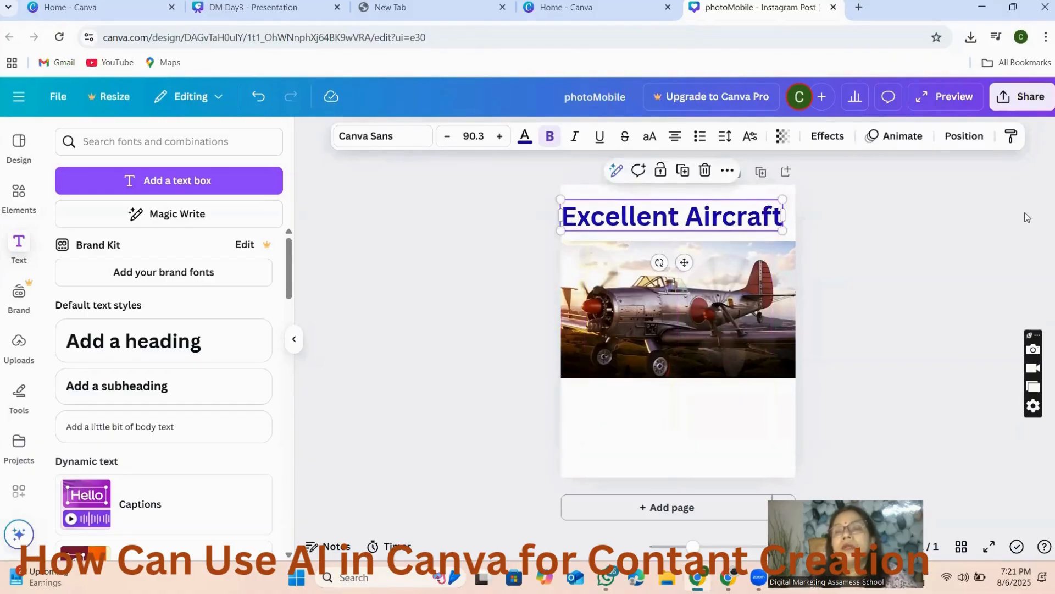
Step: Apply the Typewriter text animation to the whole "Excellent Aircraft" heading, playing on enter
key("Escape")
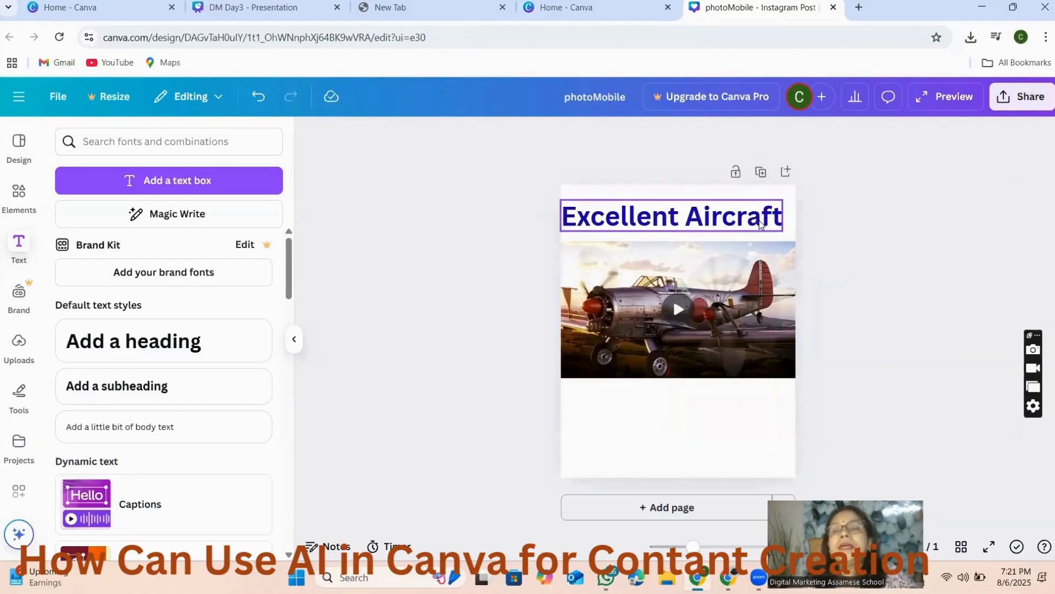
left_click(762, 223)
left_click_drag(782, 220, 552, 209)
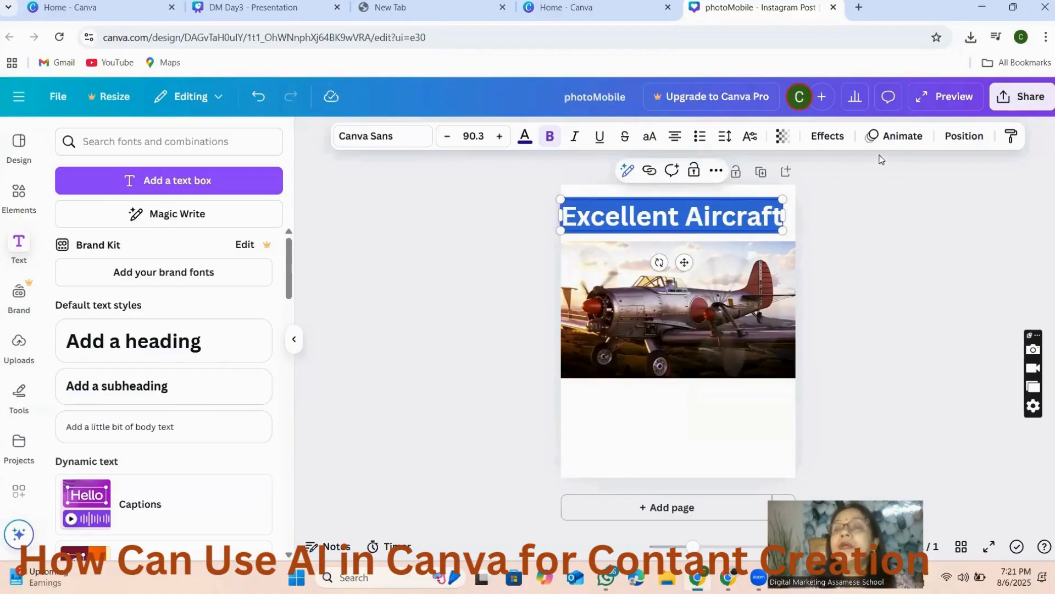
left_click(880, 135)
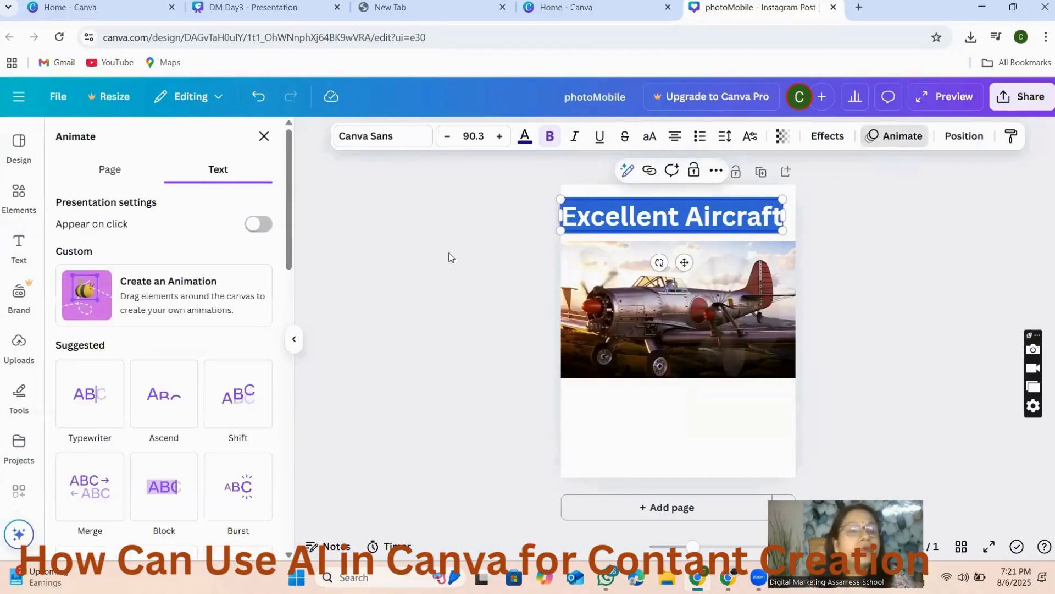
left_click(101, 416)
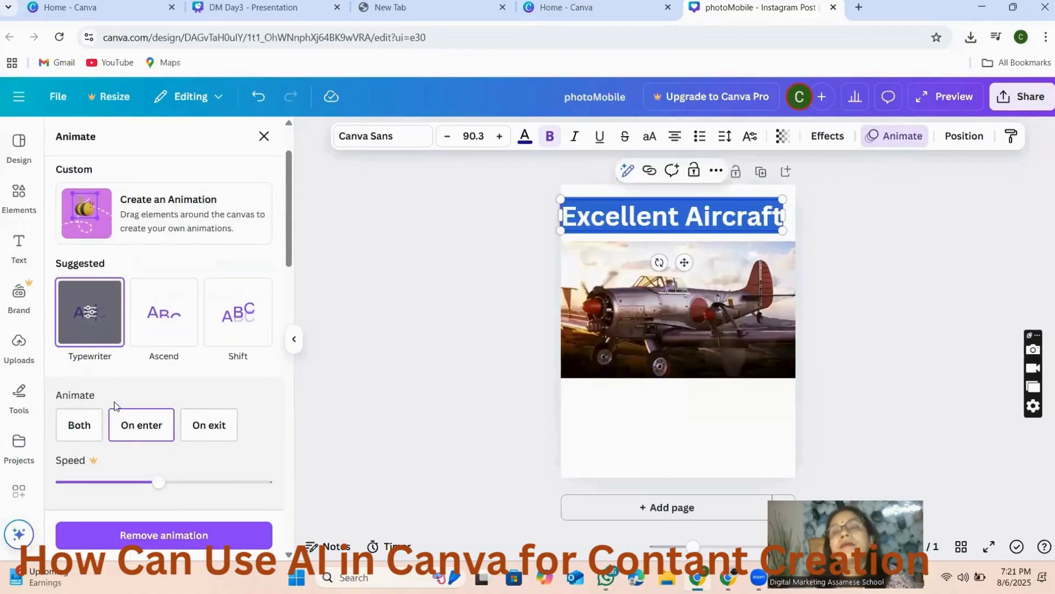
left_click(865, 232)
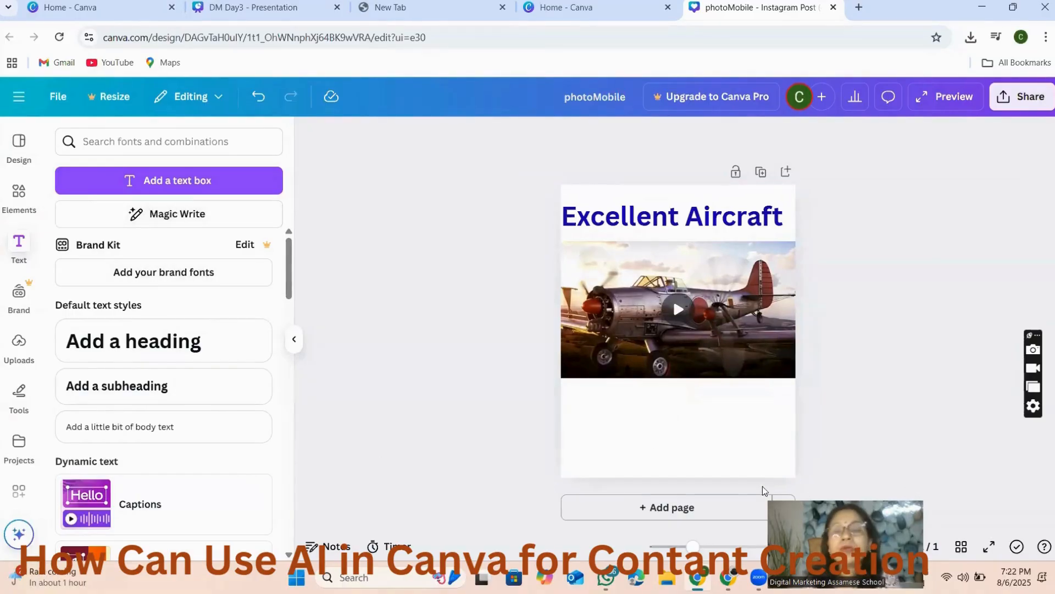
Step: Search the design elements for "sky background"
left_click(17, 198)
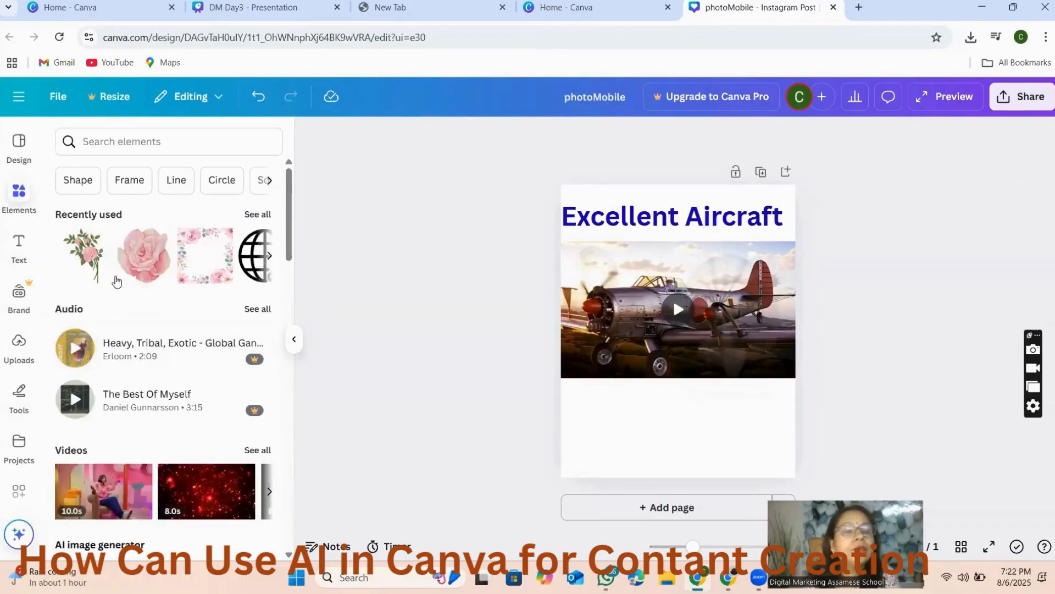
scroll(166, 315, "down", 3)
scroll(160, 275, "up", 3)
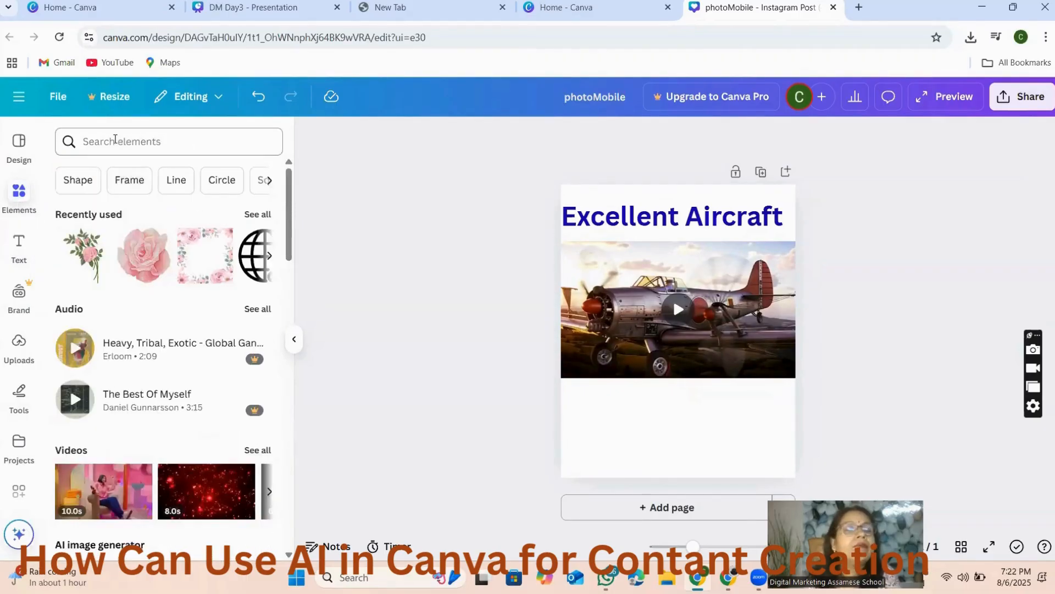
left_click(115, 142)
type("sky")
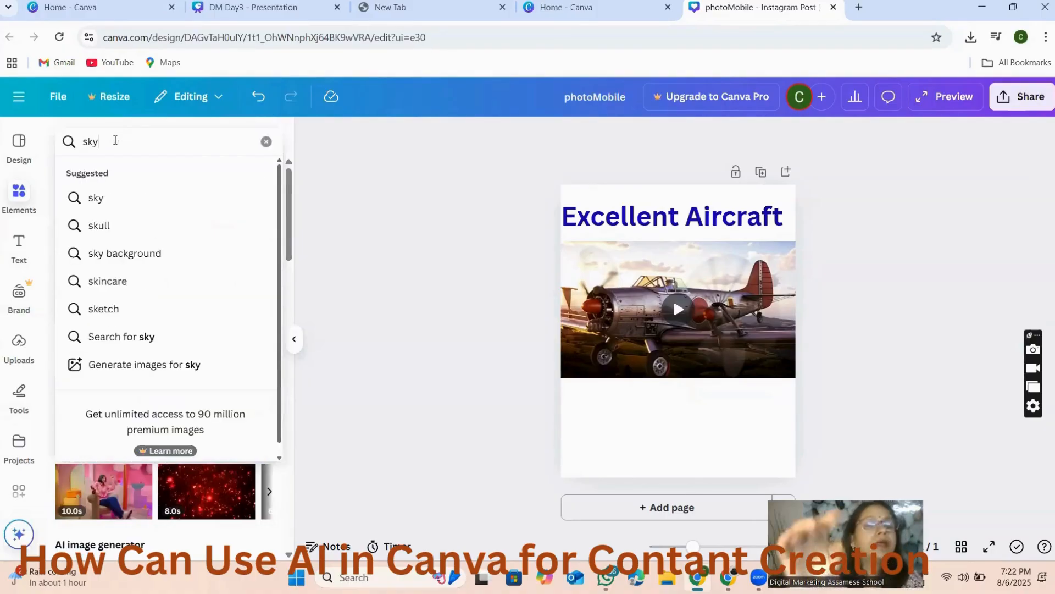
left_click(137, 198)
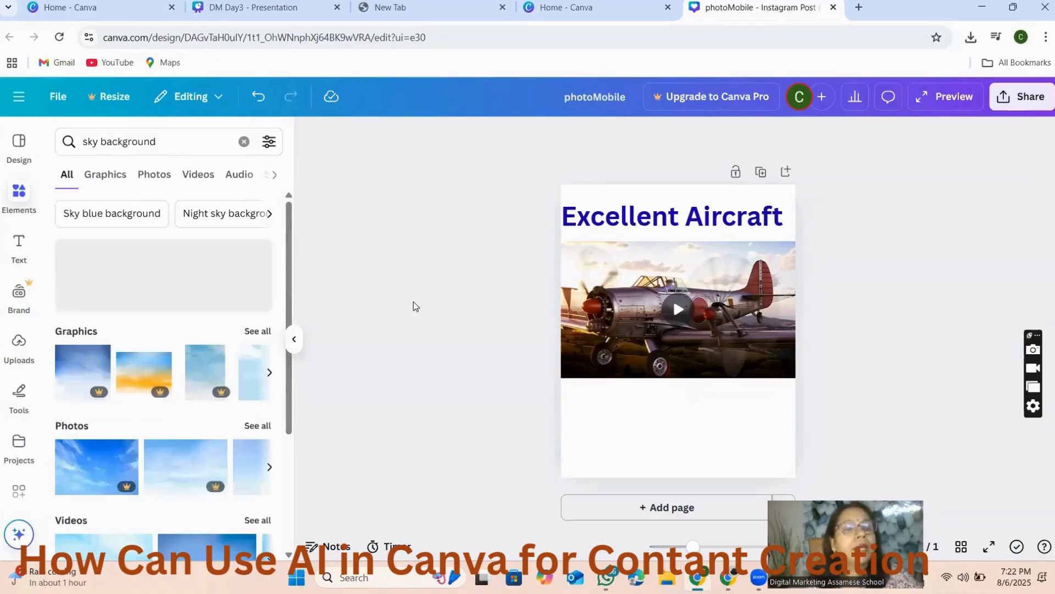
Step: Browse the sky background graphics and add the free cartoon landscape with clouds, trees and a green meadow to the page
left_click(269, 374)
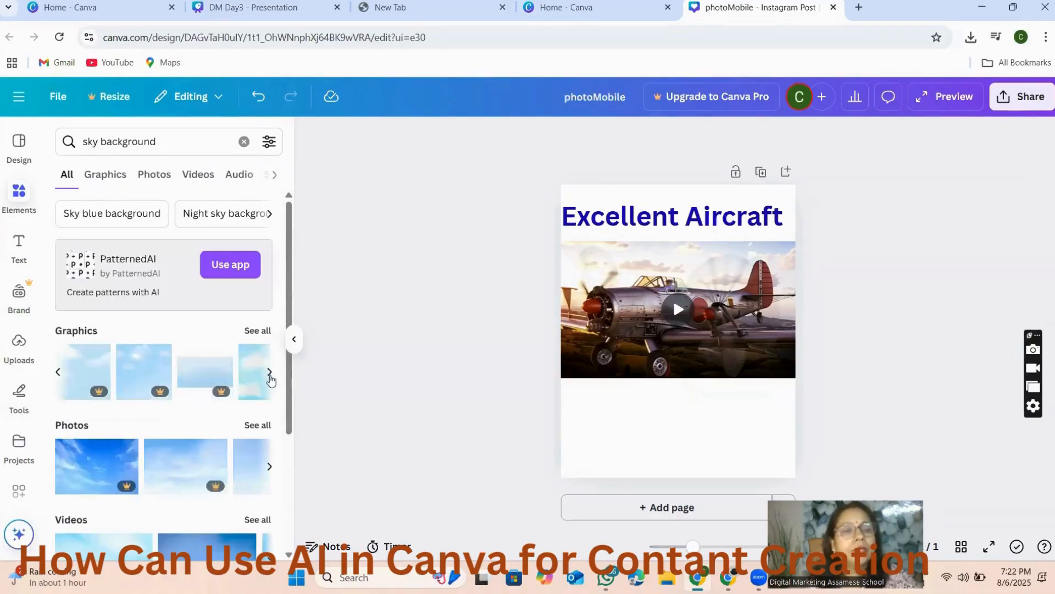
left_click(269, 372)
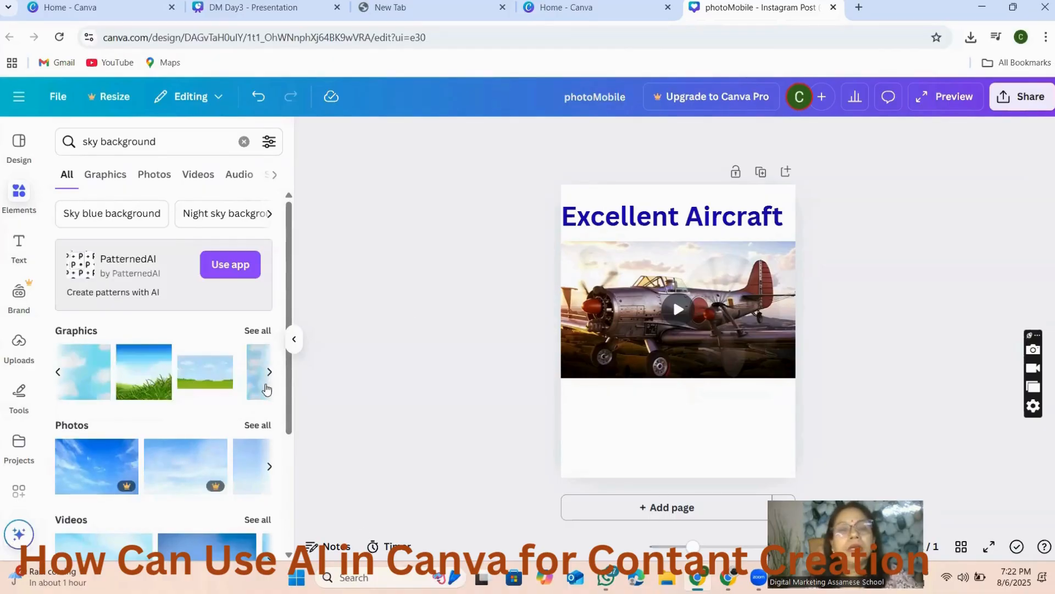
left_click(269, 374)
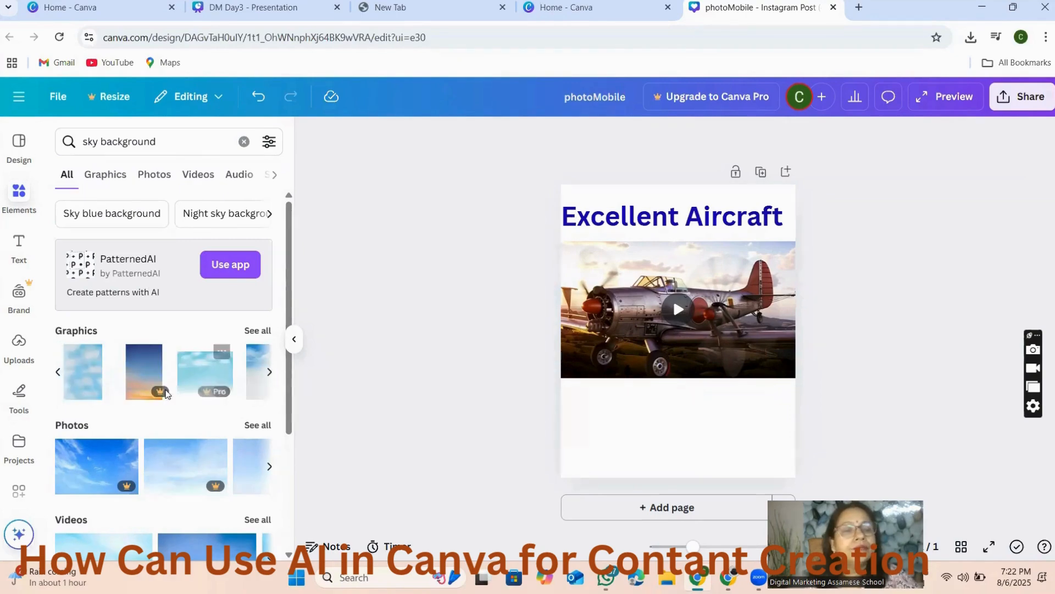
left_click(269, 373)
left_click(269, 373)
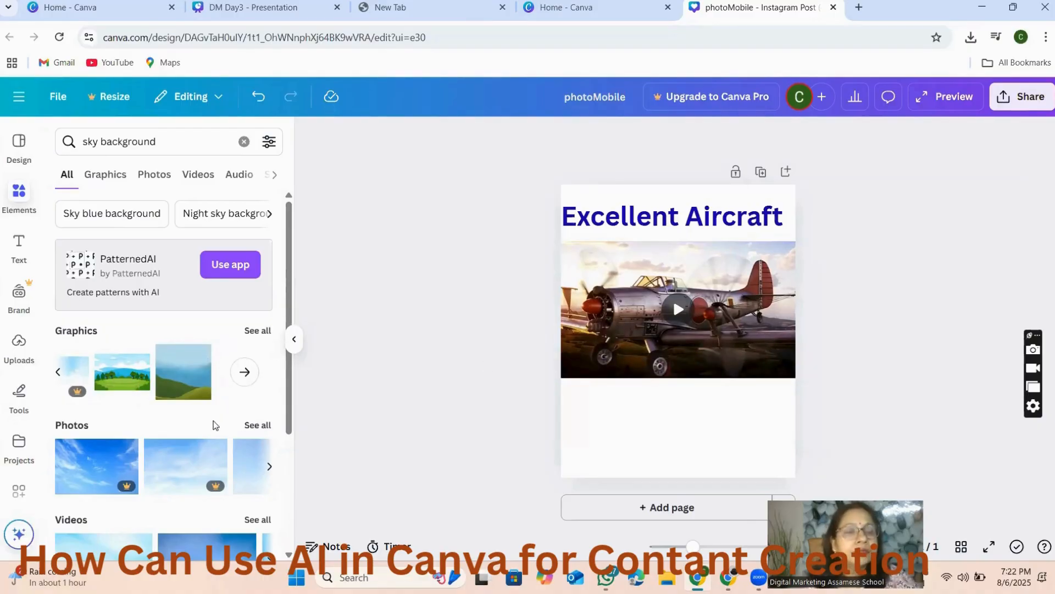
scroll(214, 425, "down", 3)
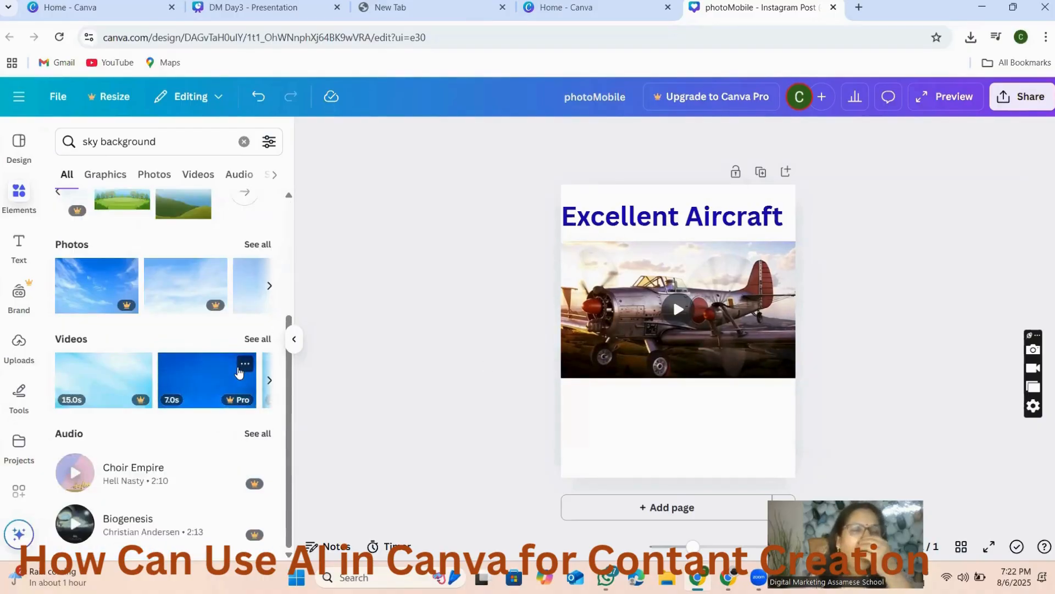
scroll(239, 372, "up", 3)
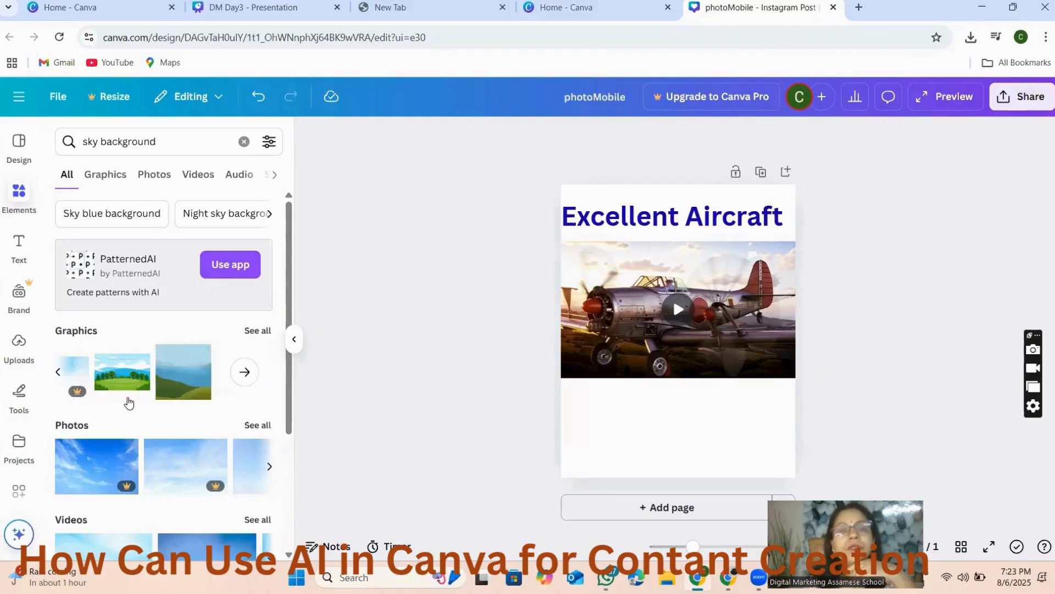
left_click(129, 374)
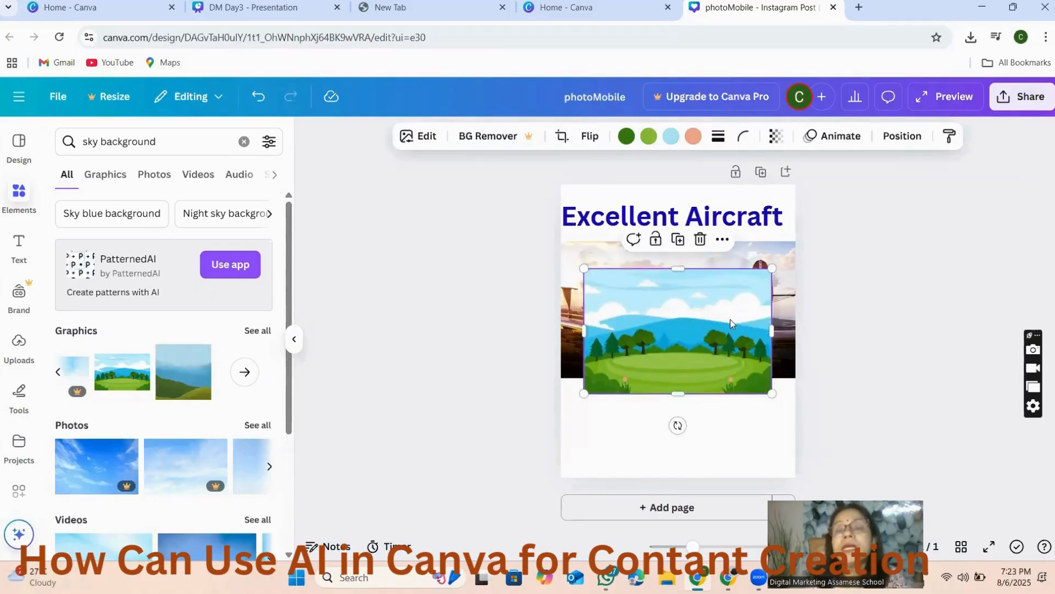
Step: Send the landscape graphic backward one layer, behind the aircraft video
right_click(679, 304)
mouse_move(730, 266)
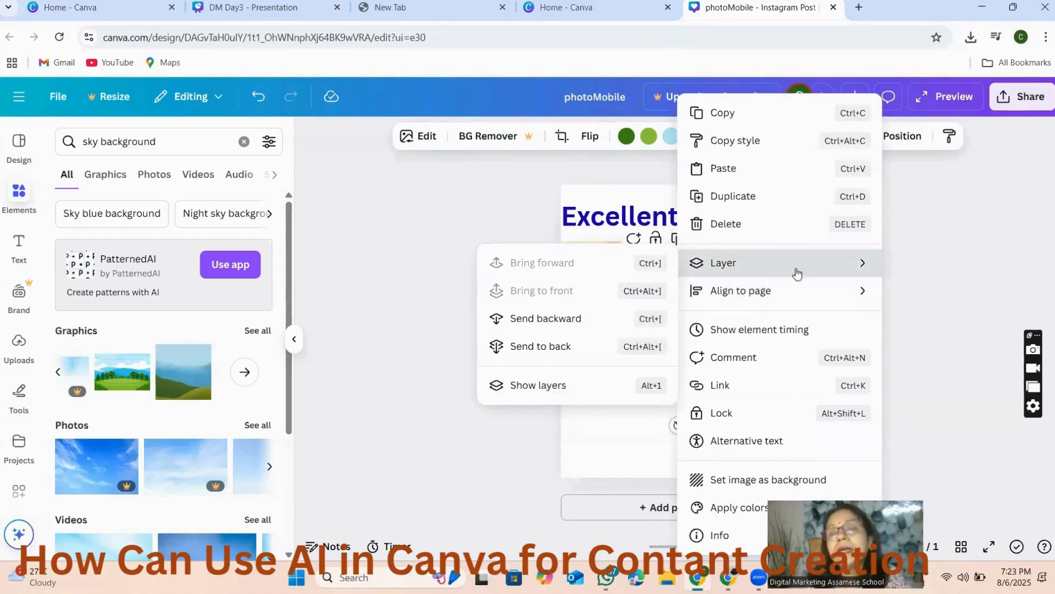
left_click(525, 321)
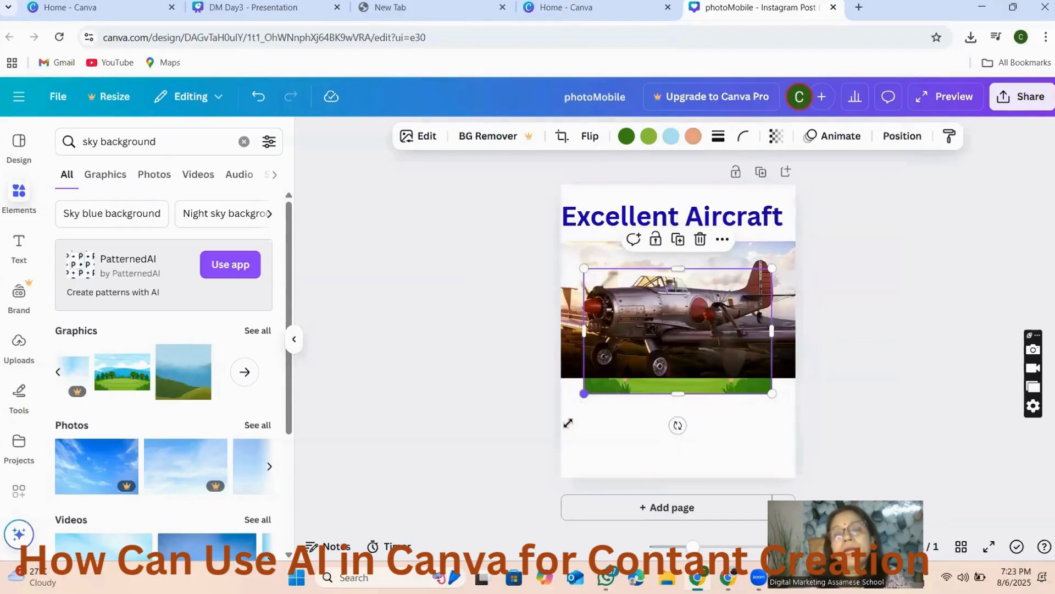
Step: Enlarge the landscape graphic beyond the page's width and position it with sky behind the heading and trees and meadow below the video
left_click_drag(584, 393, 453, 481)
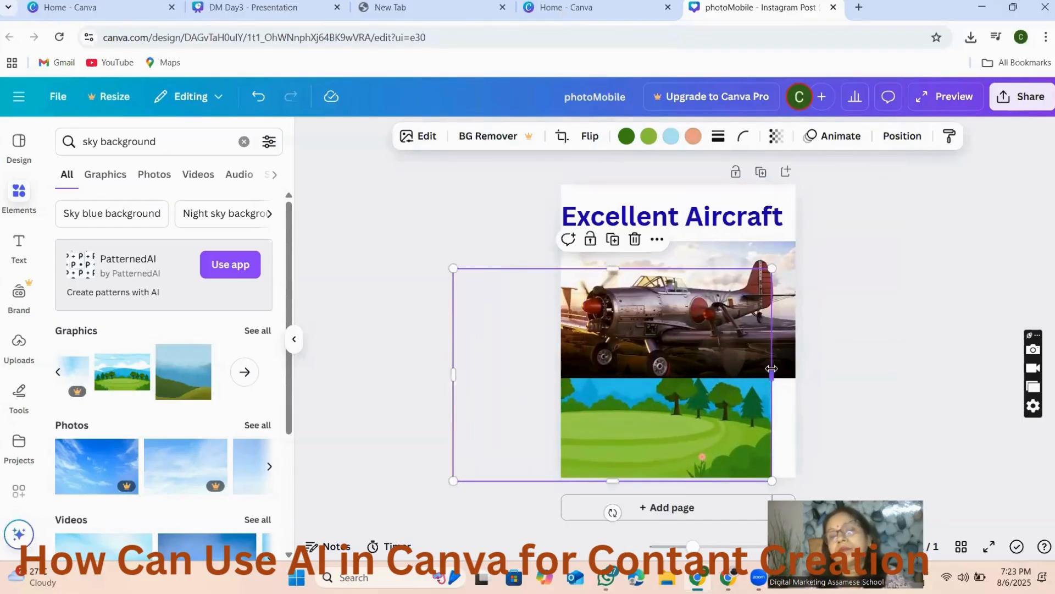
left_click_drag(772, 369, 800, 385)
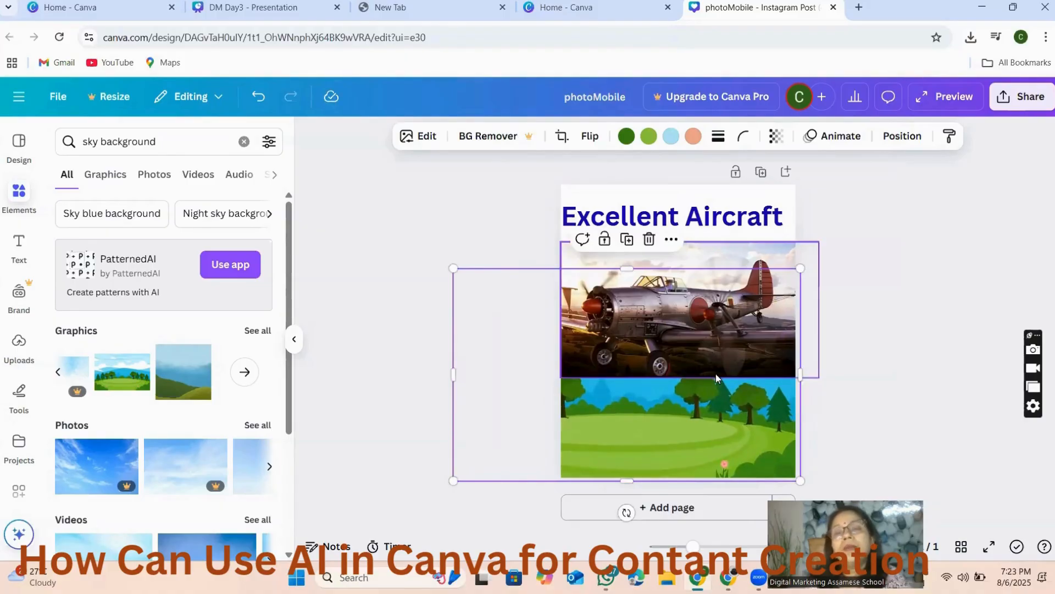
left_click_drag(800, 268, 962, 82)
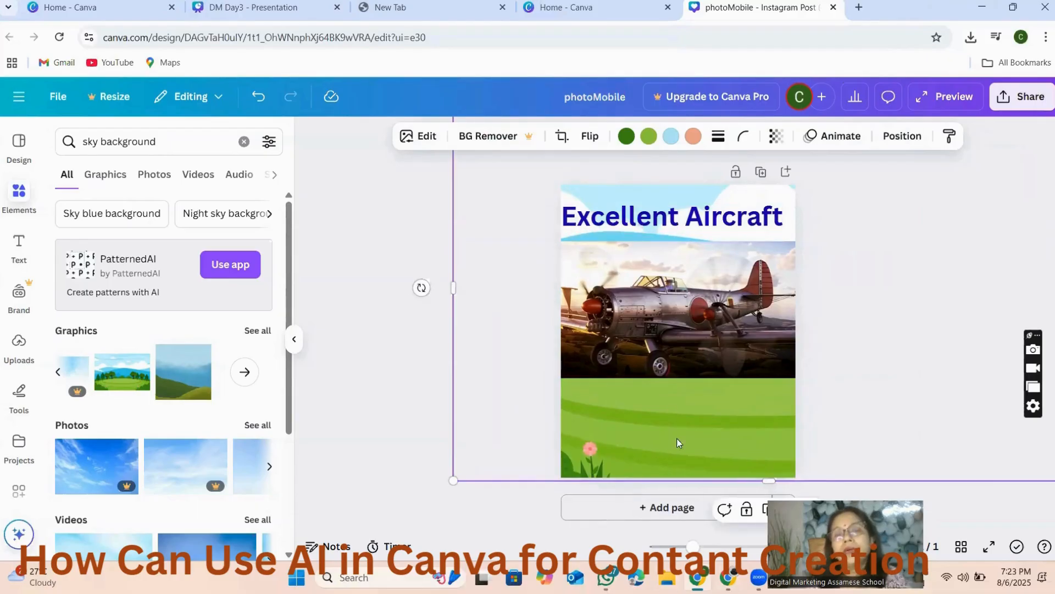
left_click_drag(677, 442, 610, 495)
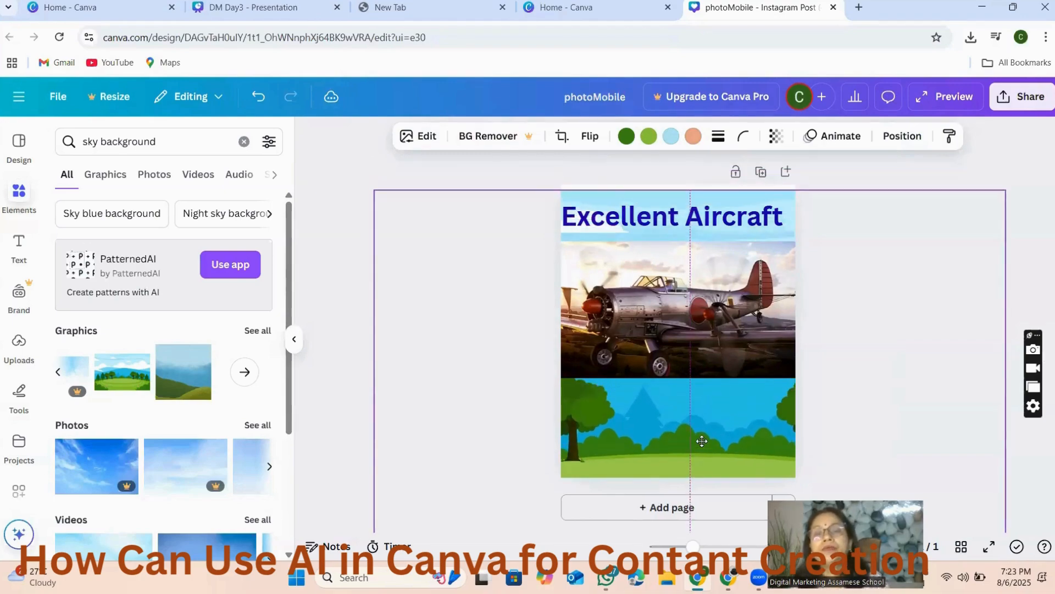
left_click(941, 334)
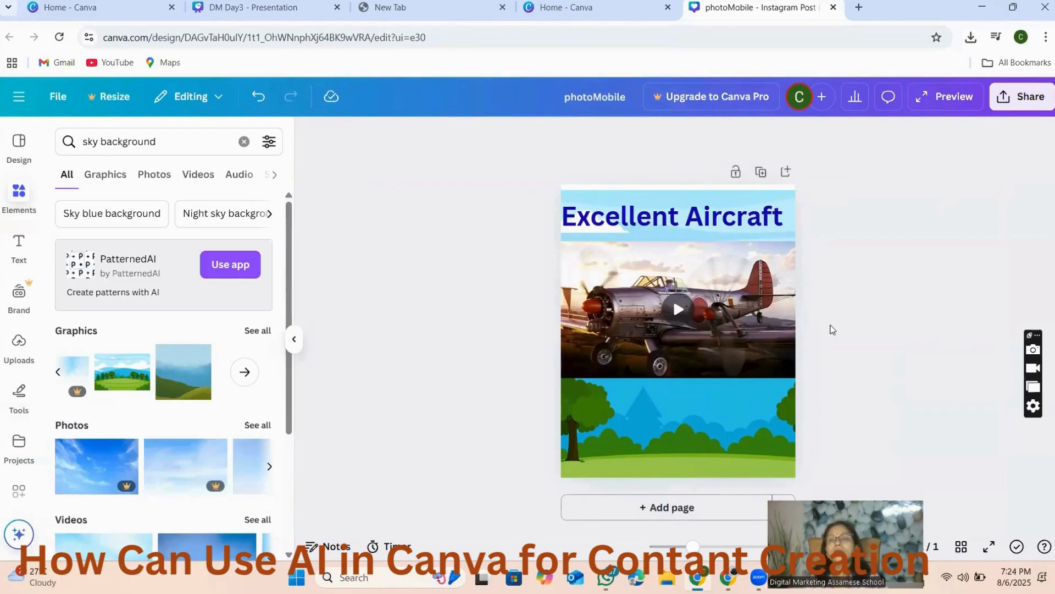
Step: Play the aircraft video on the page to check it against the new landscape background
left_click(678, 309)
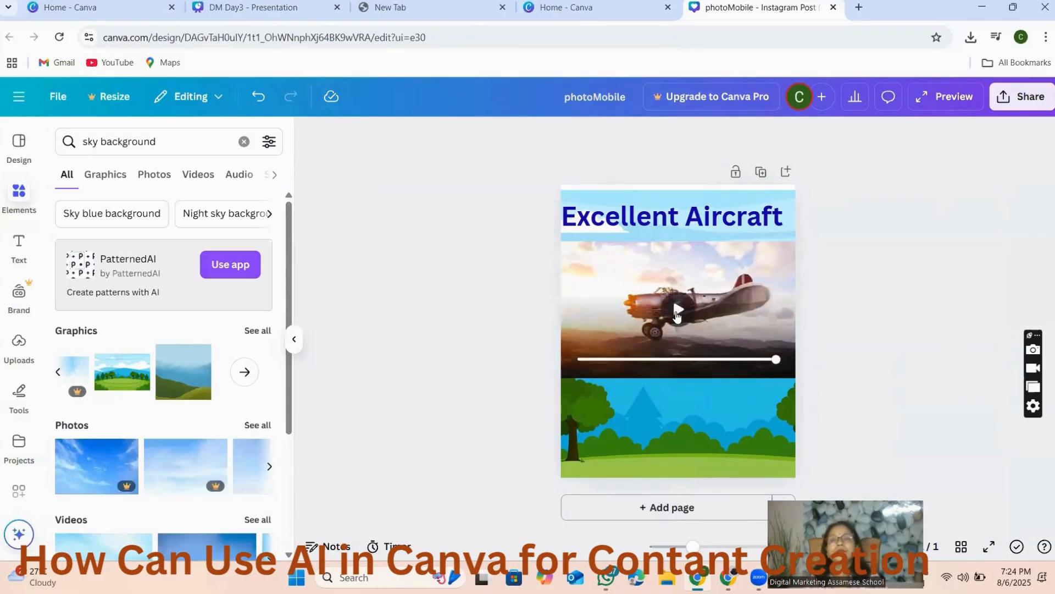
left_click(674, 309)
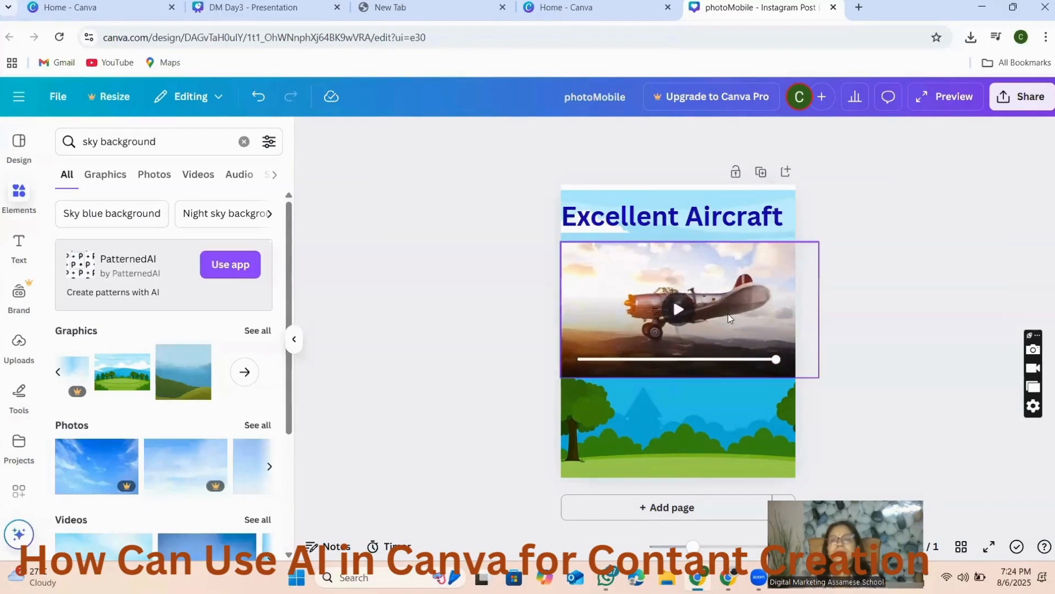
left_click(681, 311)
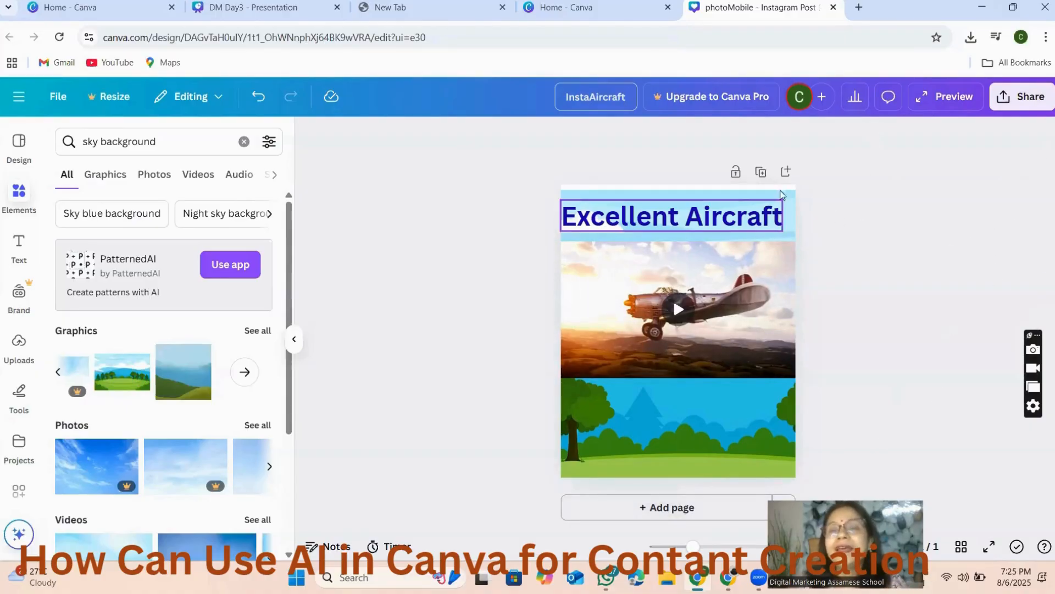
Step: Download the InstaAircraft design as an MP4 video at 1,080 × 1,350 px
left_click(1025, 97)
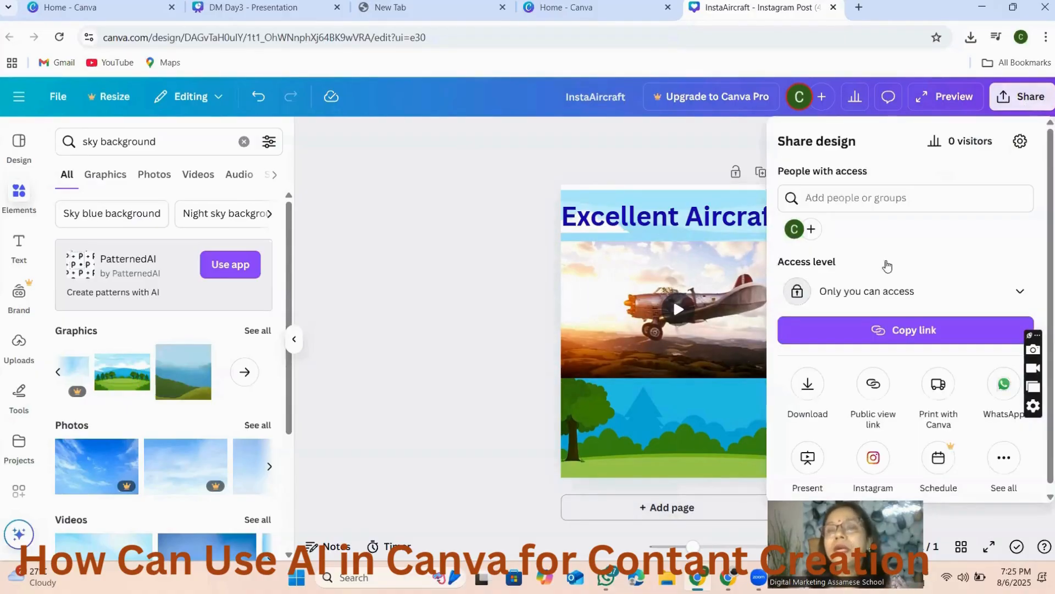
left_click(808, 385)
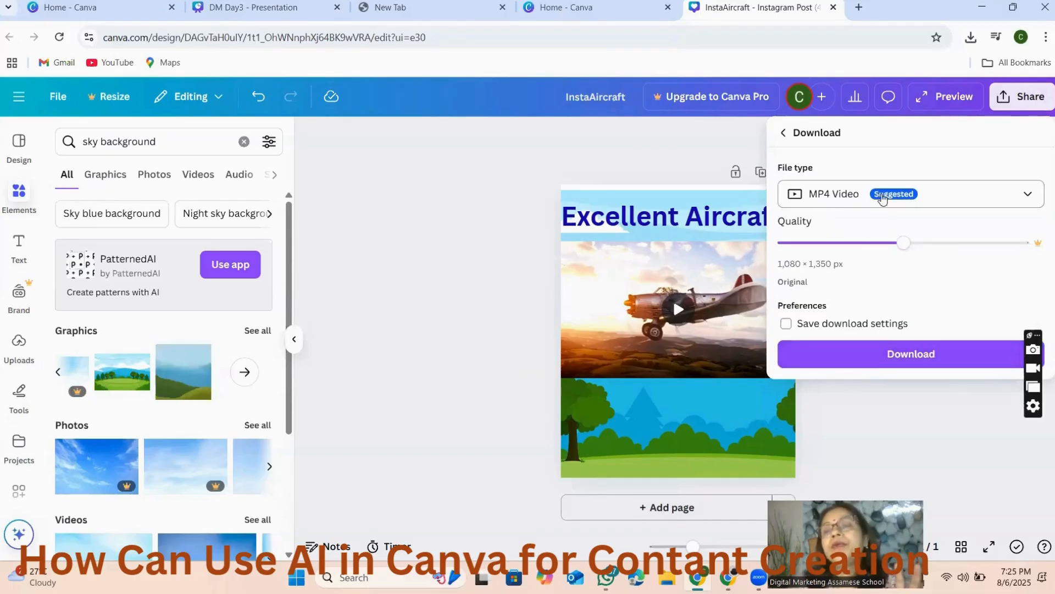
left_click(904, 356)
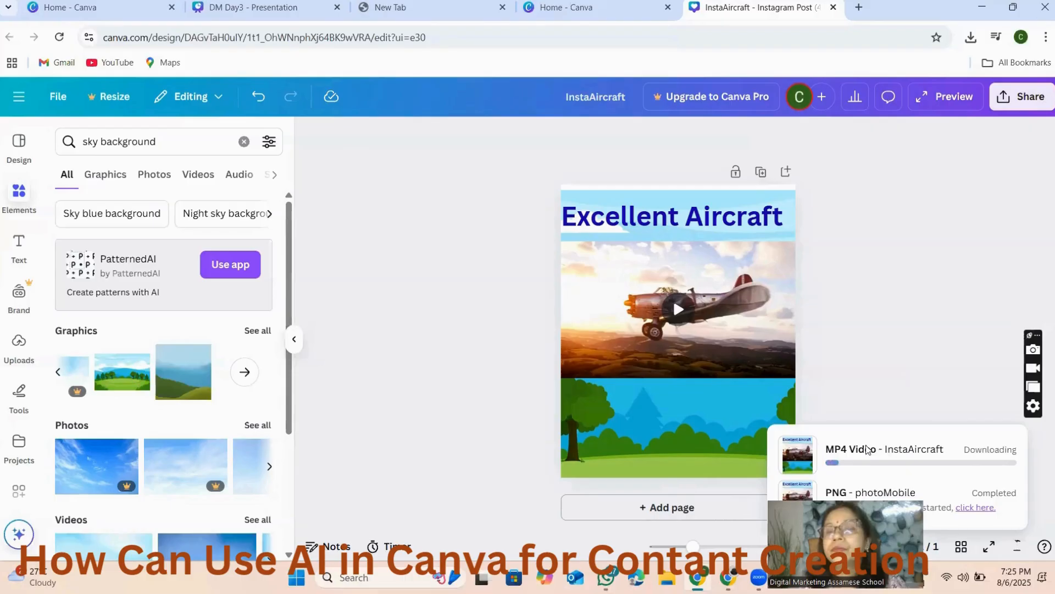